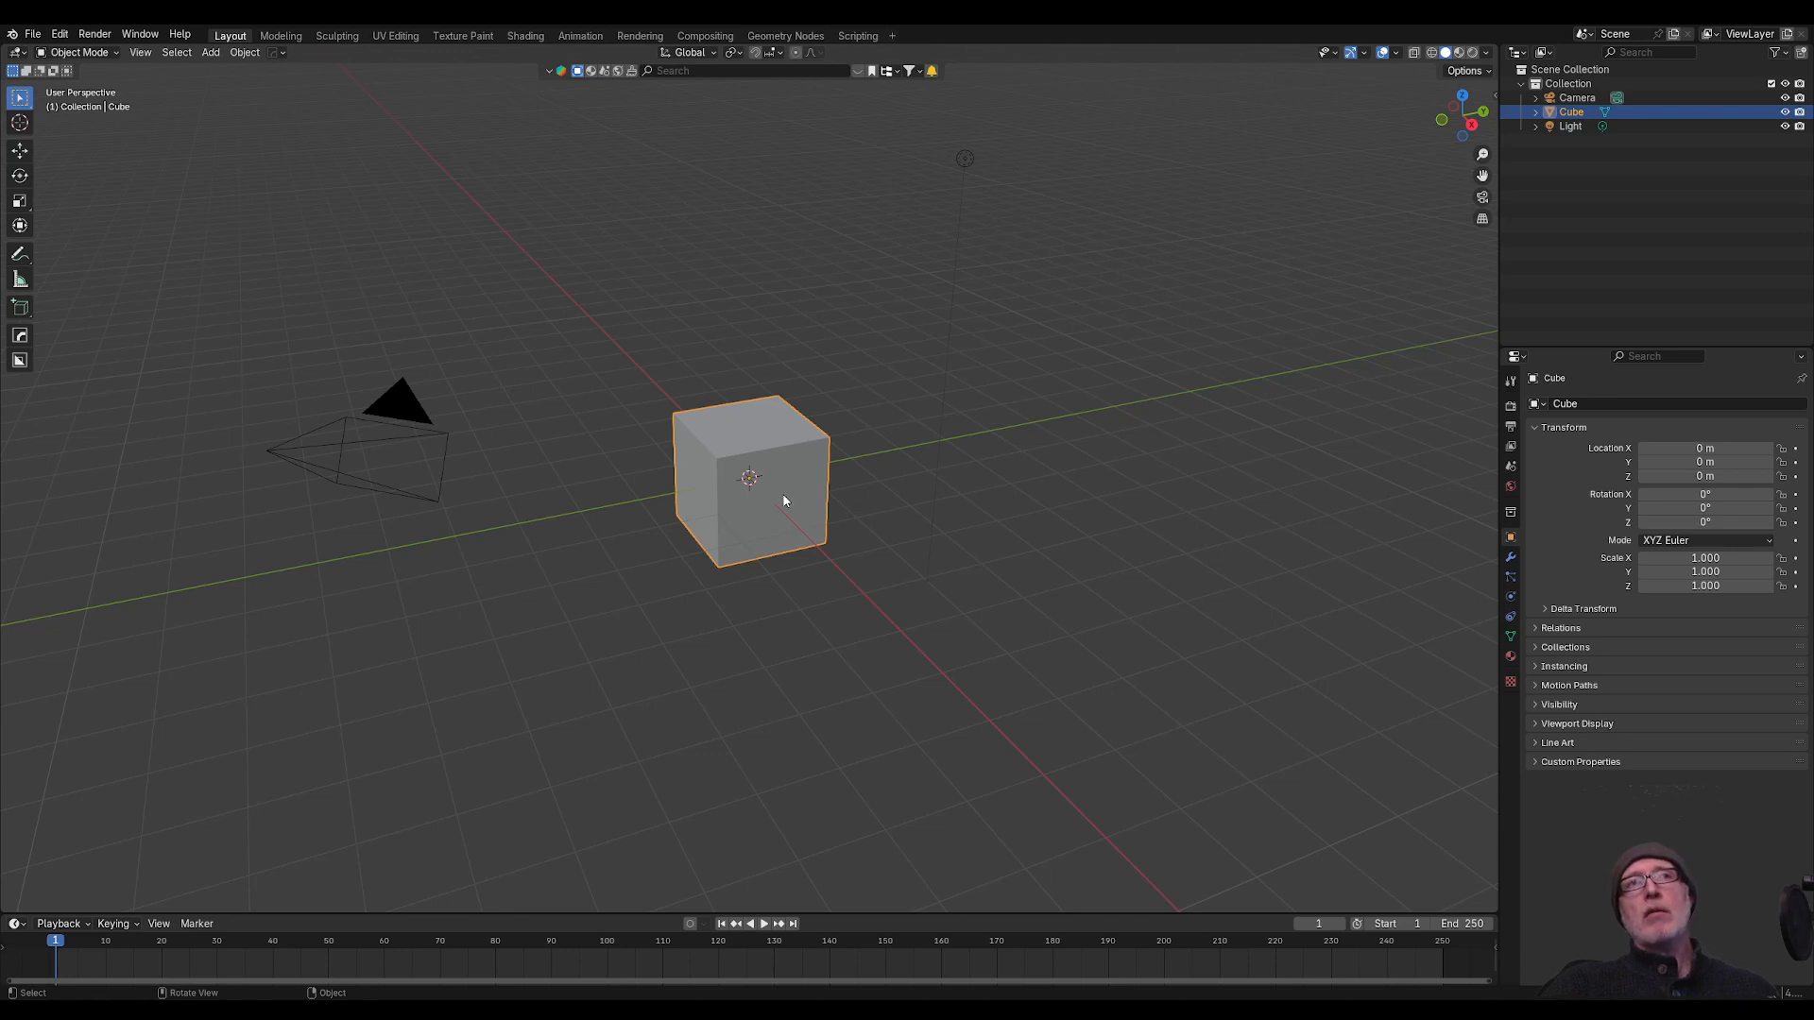
# Step: In Edit Mode, extrude the cube's top face into a tapered shoulder topped by a smaller upright block
pyautogui.press('Tab')
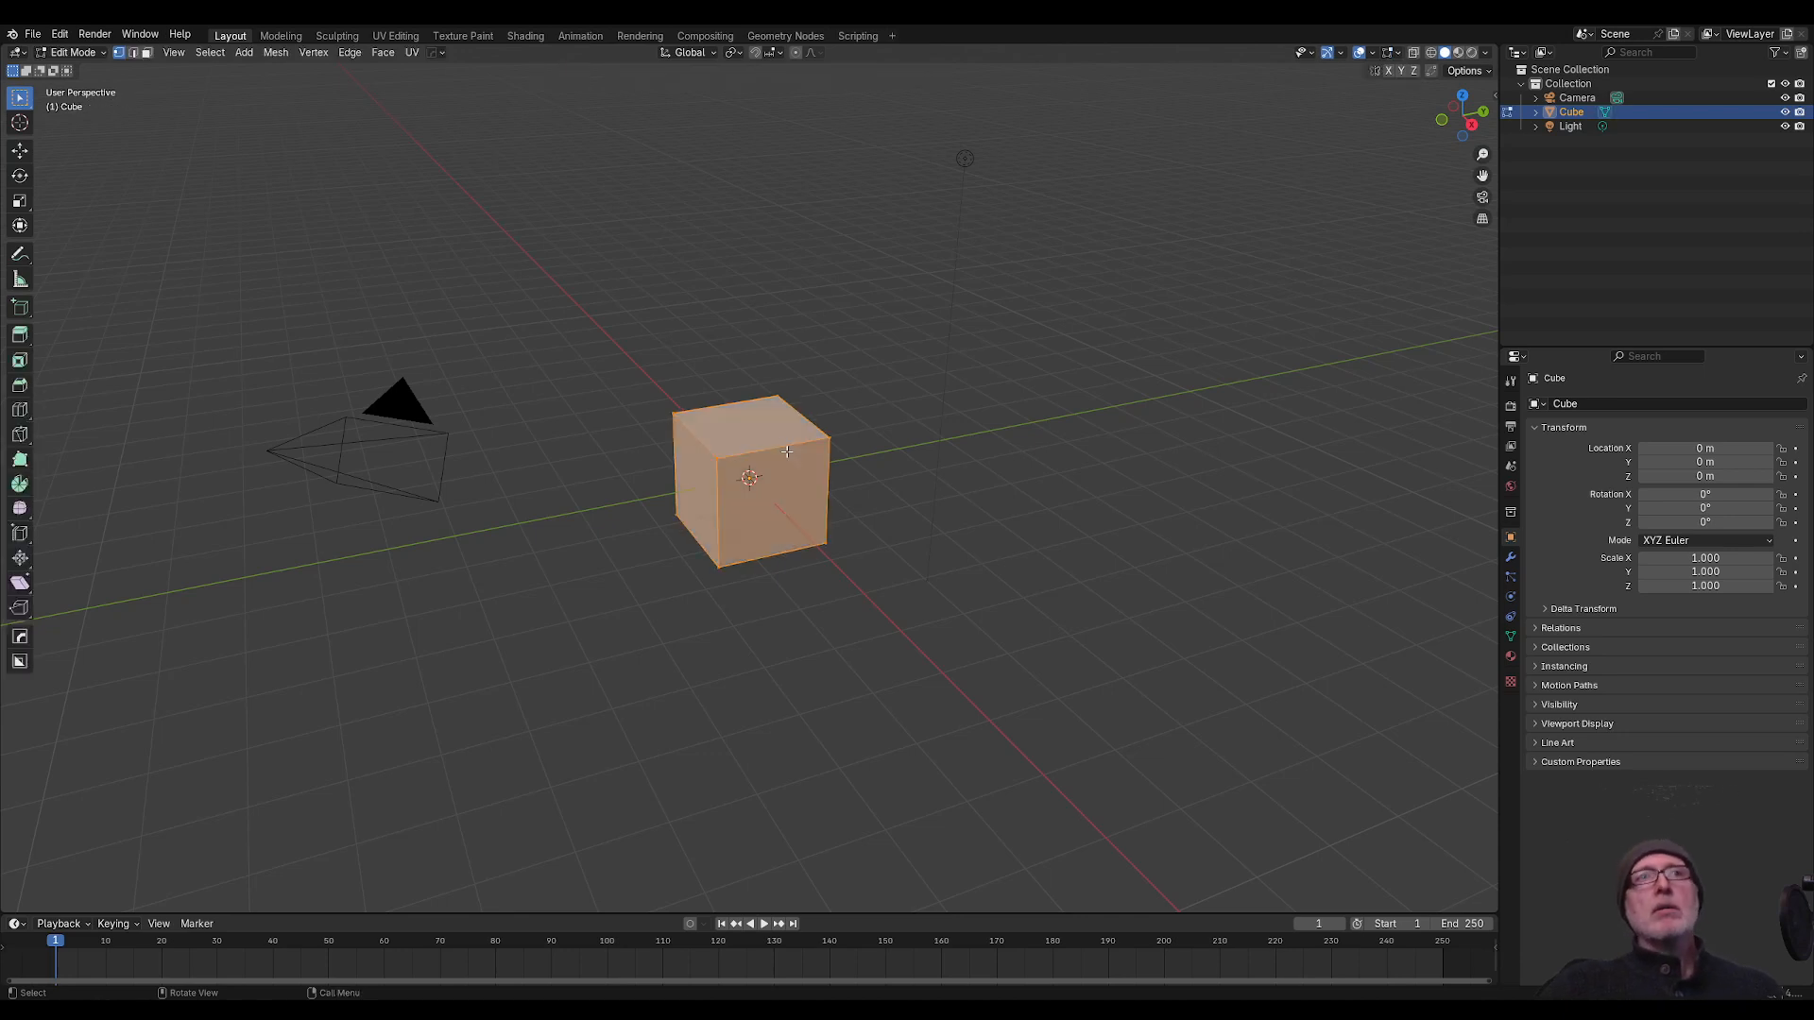
pyautogui.hotkey('alt', 'a')
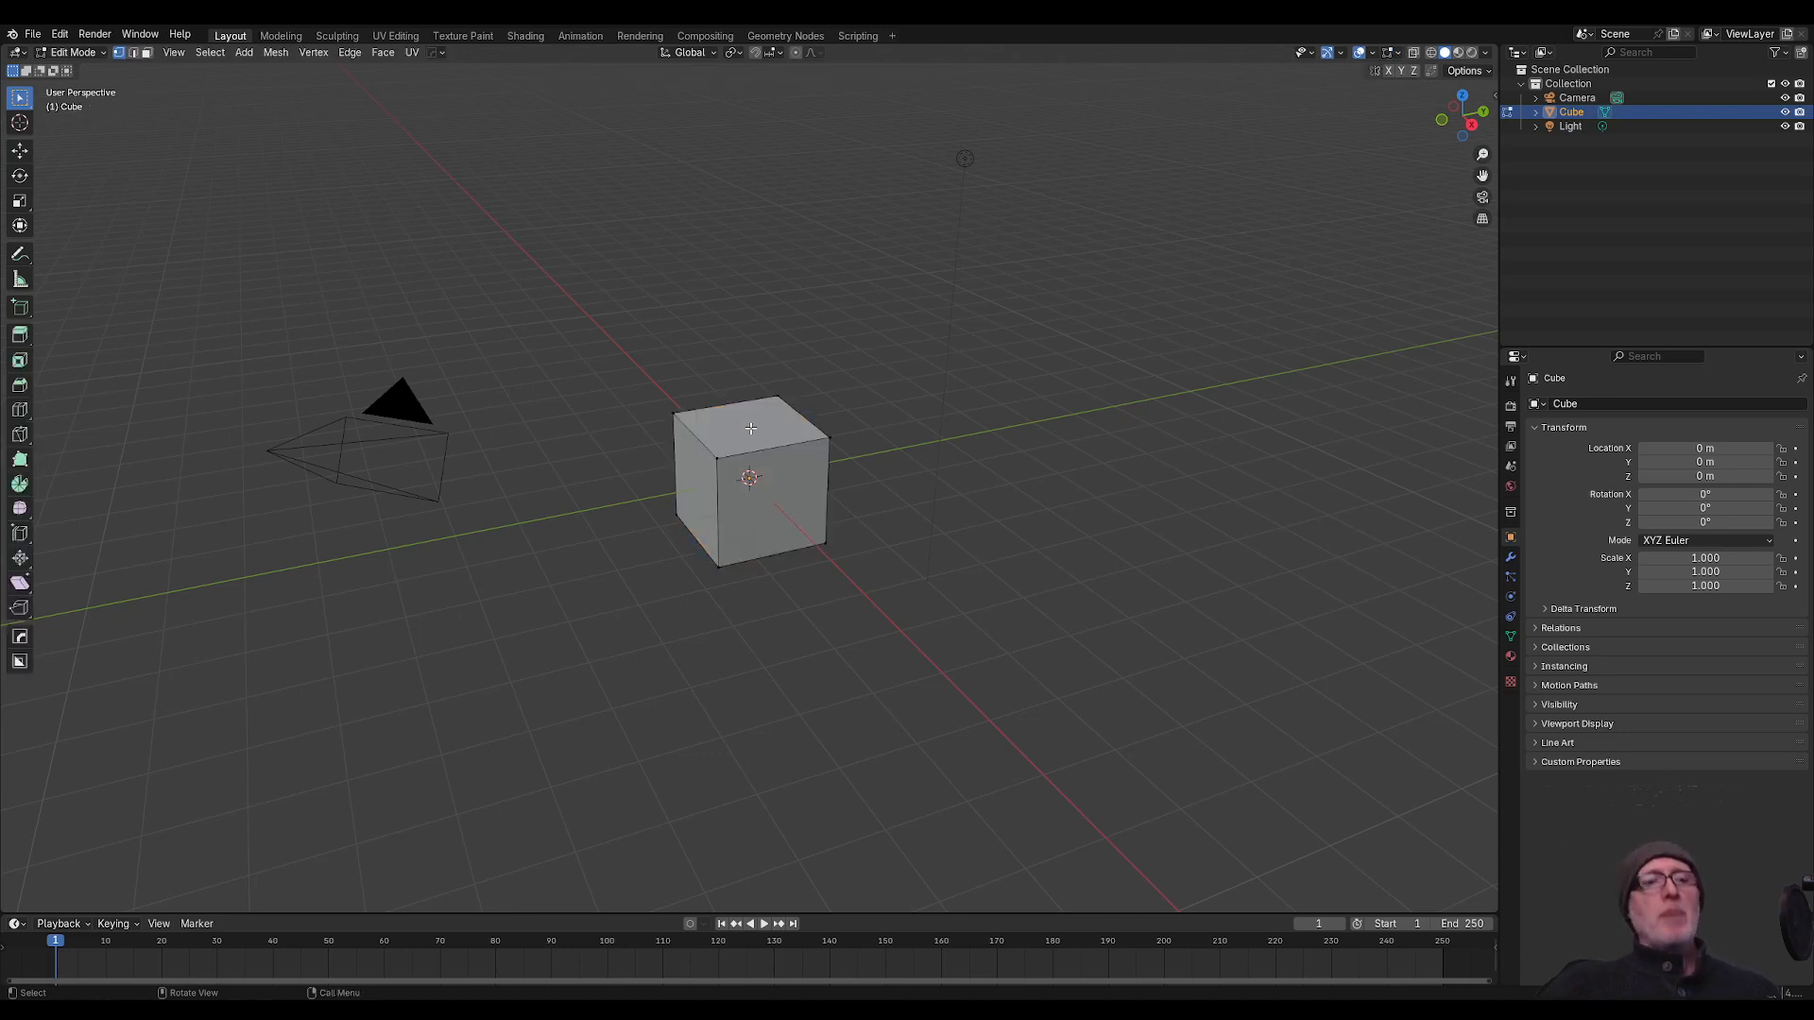
pyautogui.press('3')
pyautogui.click(754, 436)
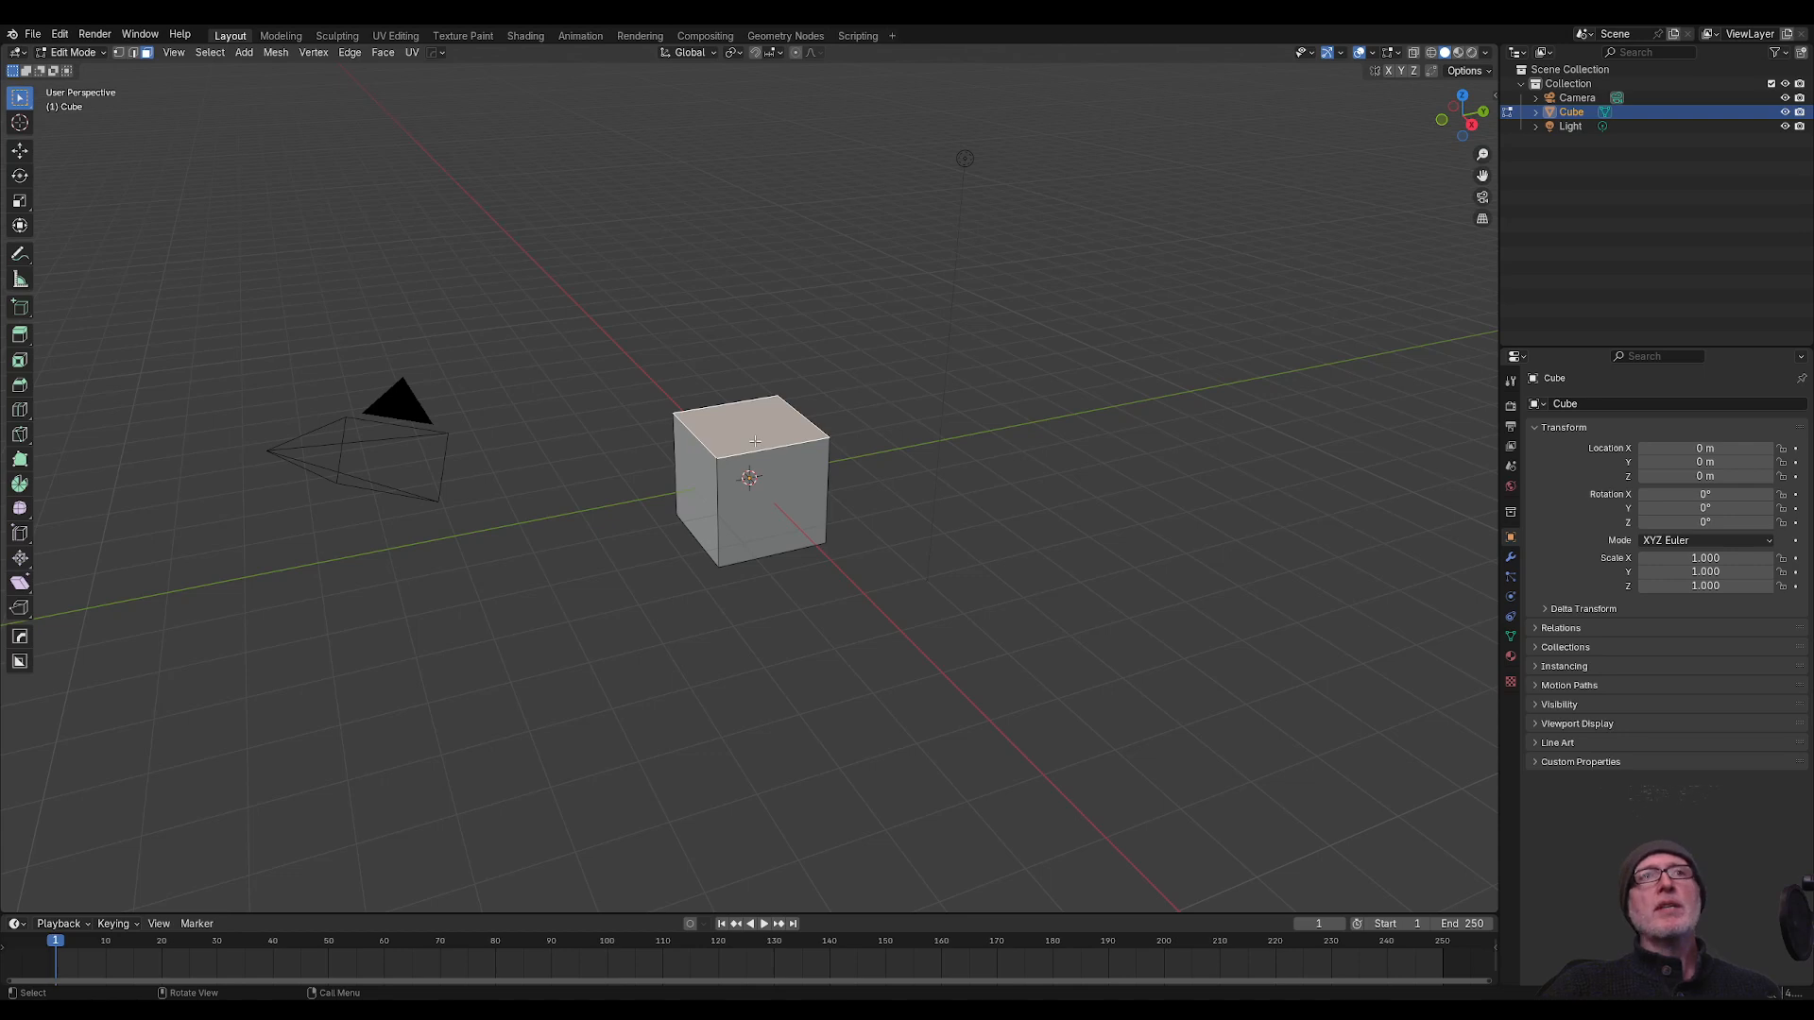
pyautogui.press('e')
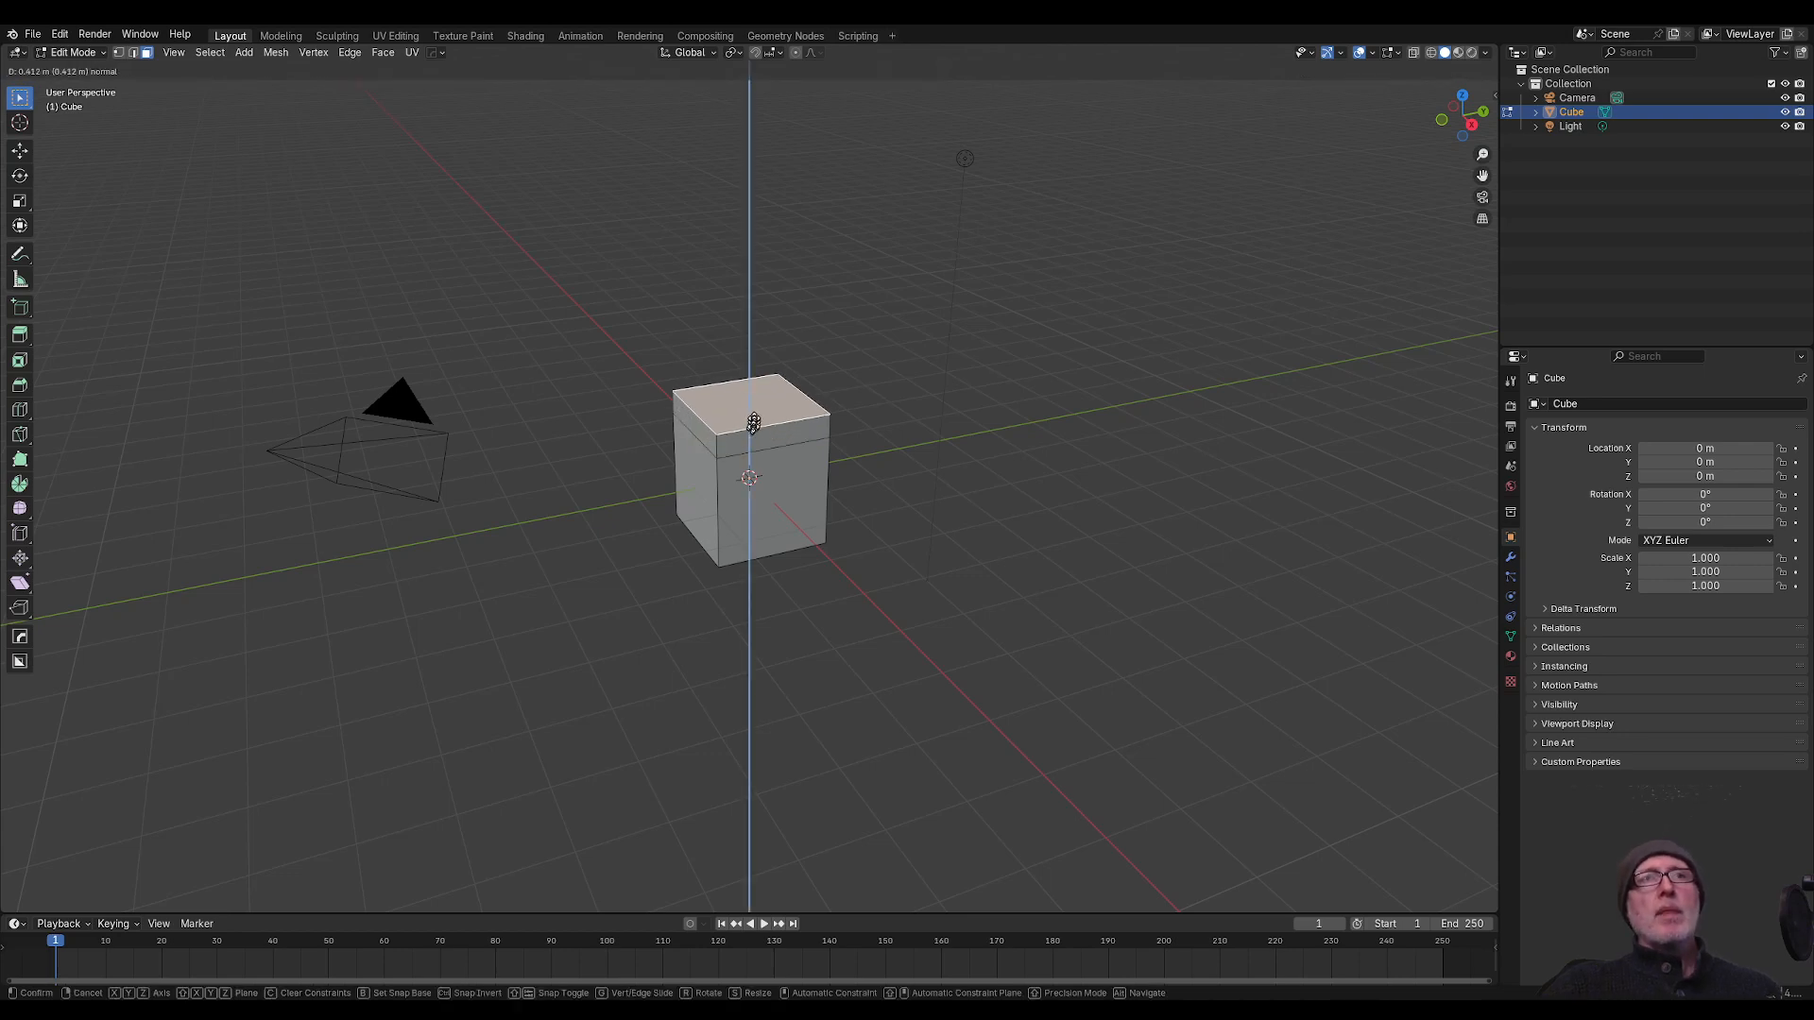
pyautogui.click(755, 422)
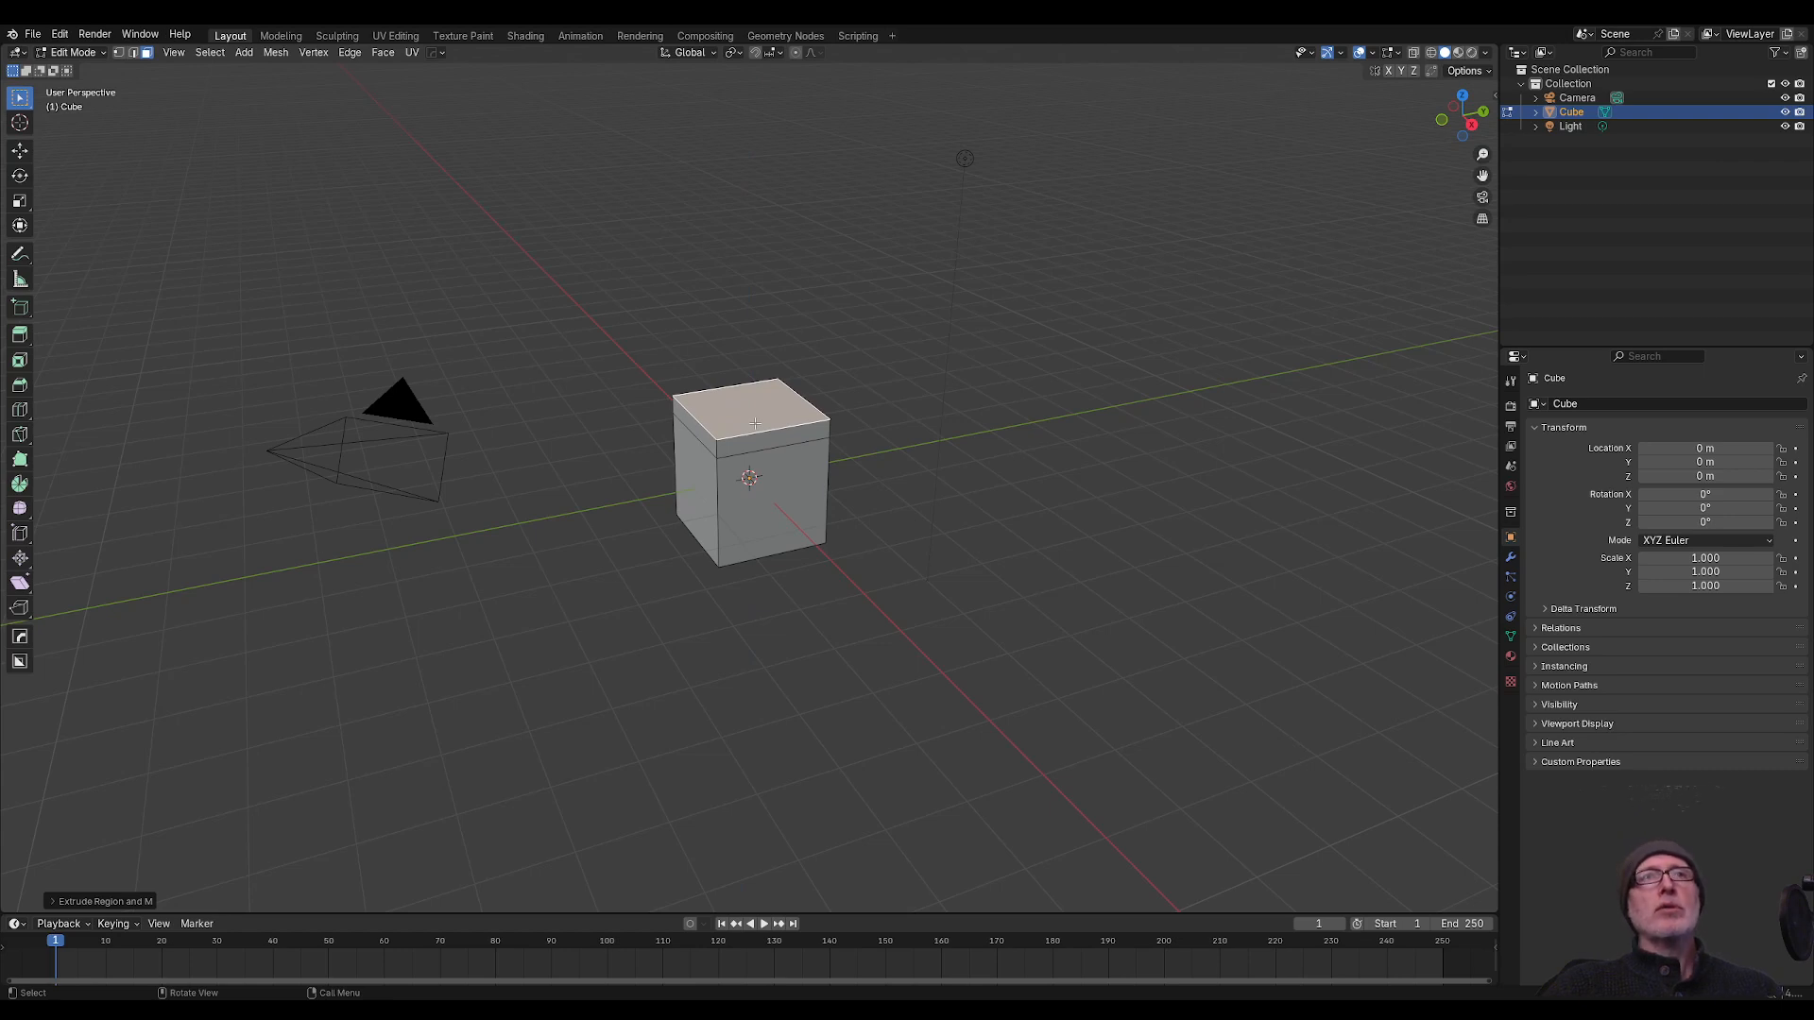
pyautogui.press('s')
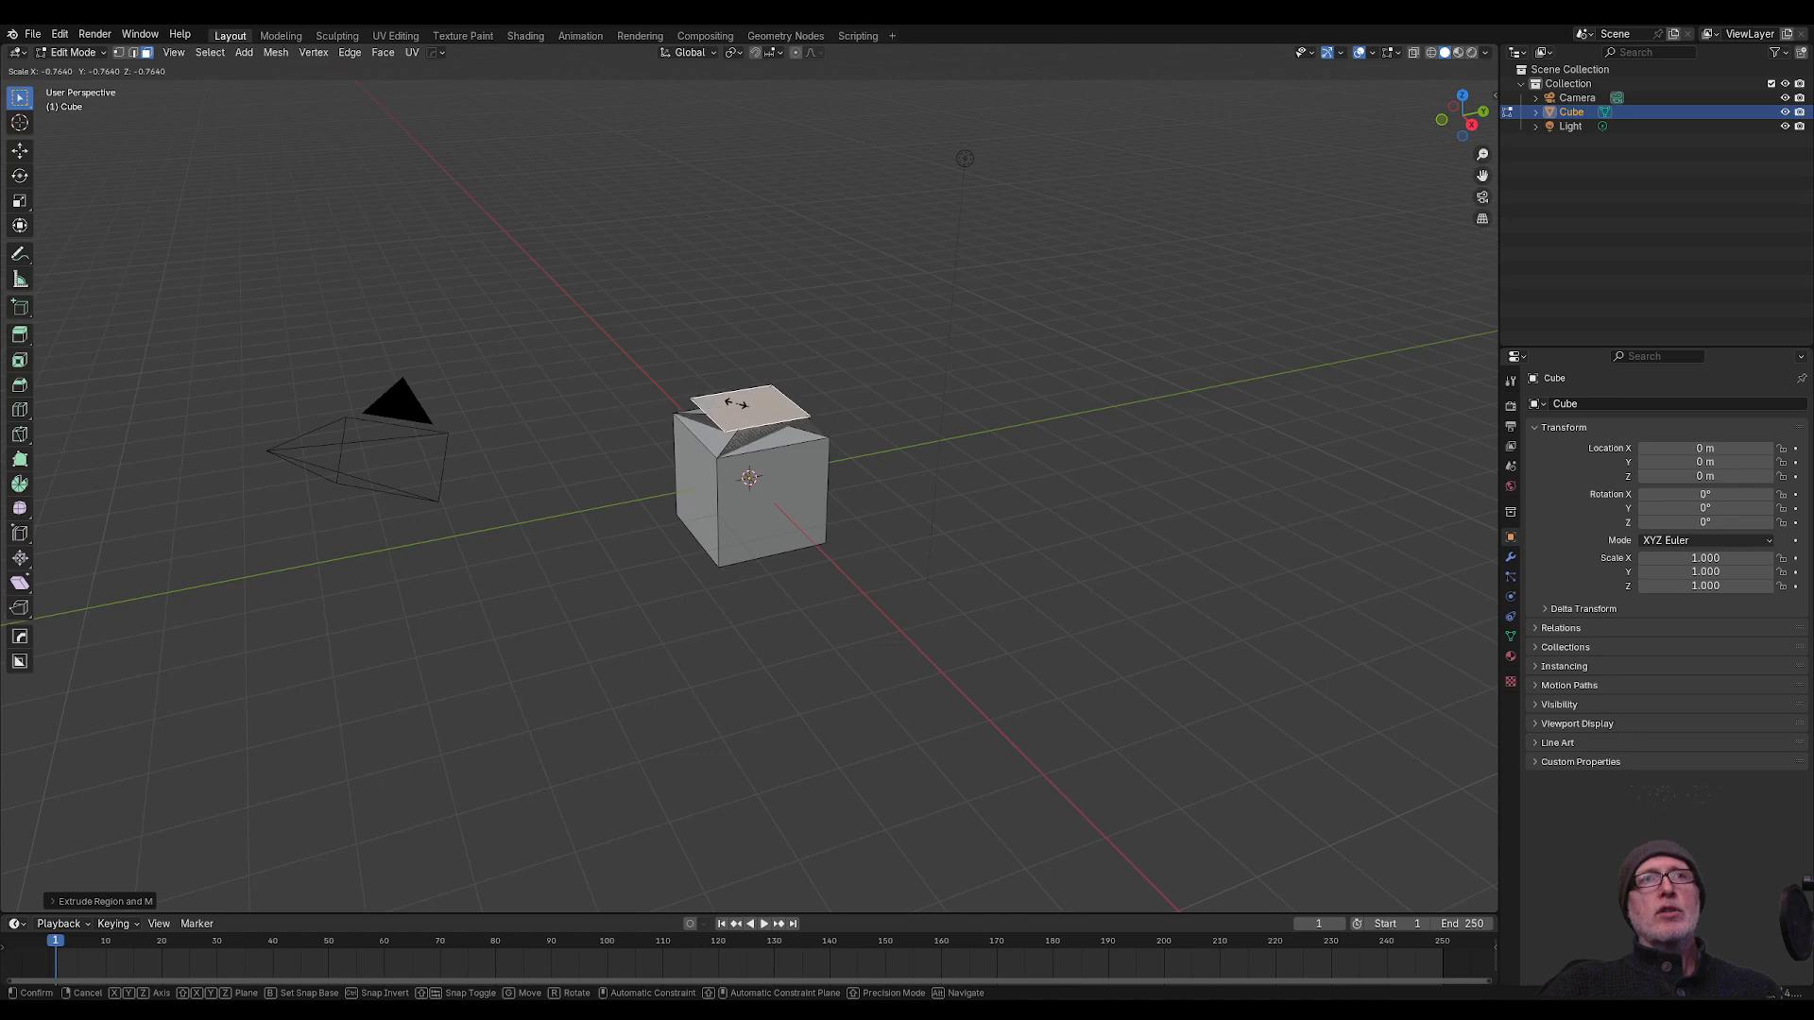
pyautogui.click(746, 417)
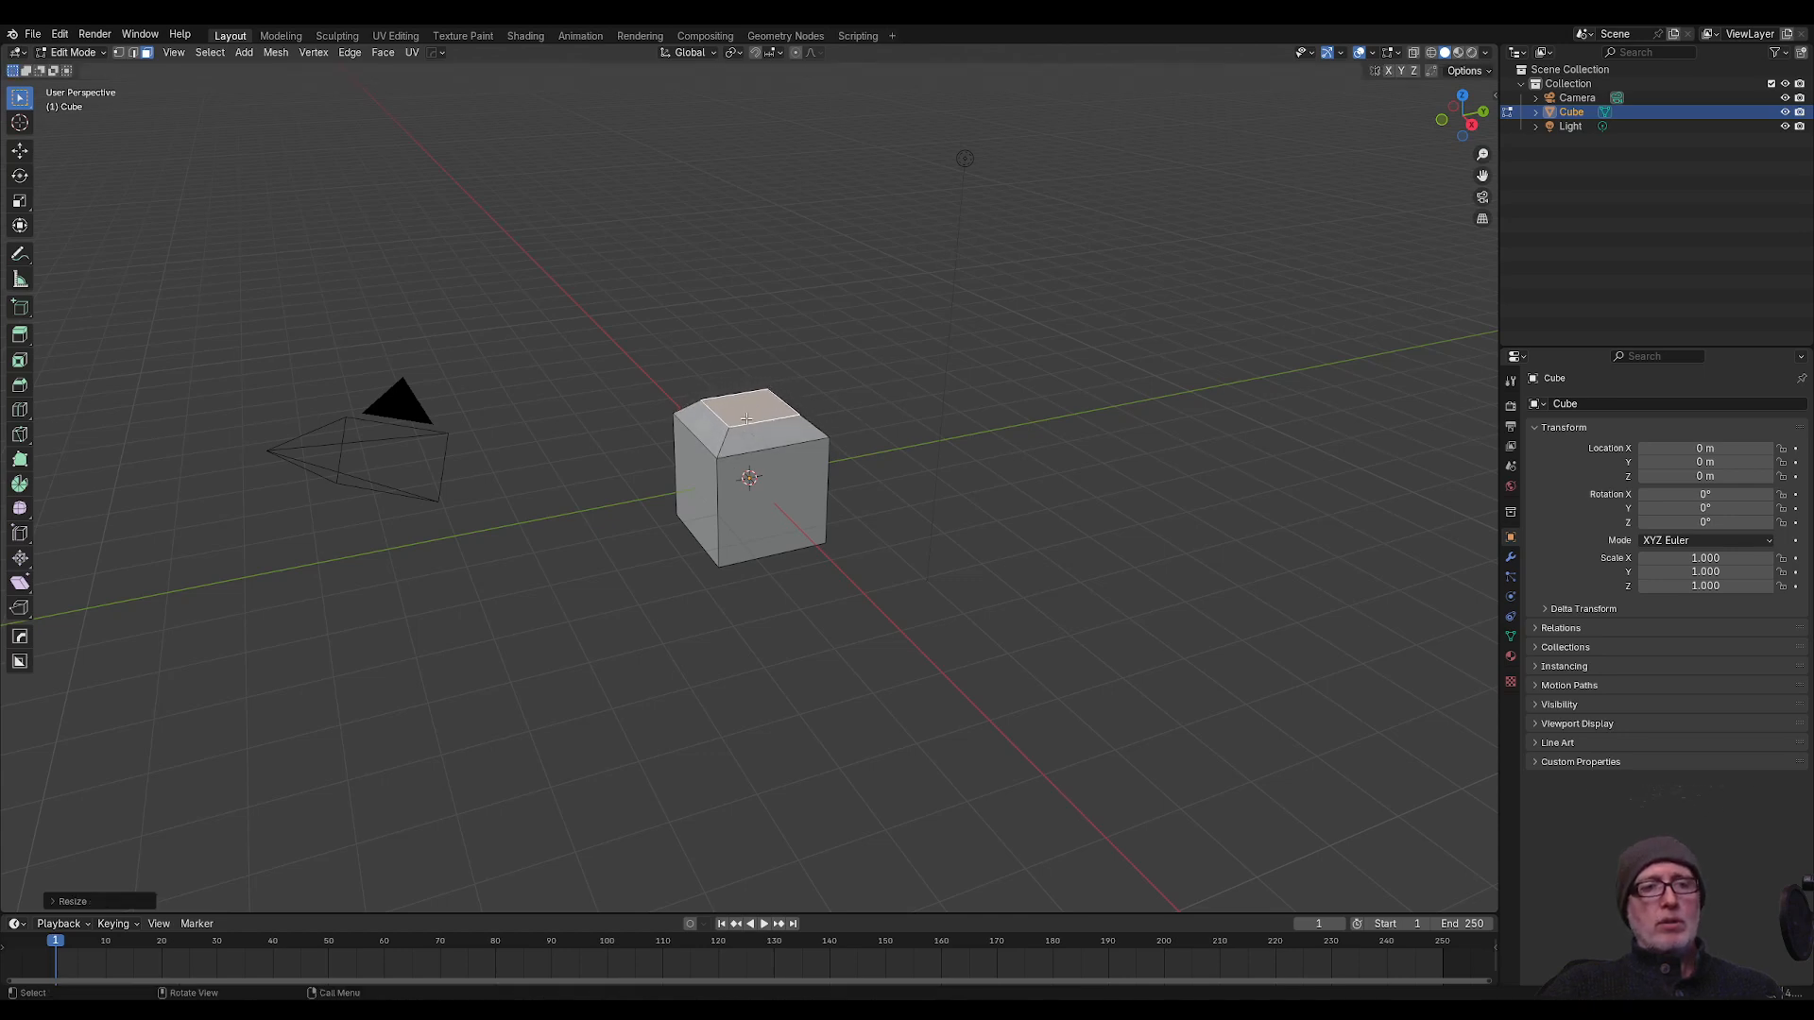
pyautogui.press('e')
pyautogui.click(767, 408)
# Step: Extrude the upper block's +Y side face slightly, scale it down, and extrude it outward into a long barrel
pyautogui.moveTo(867, 459); pyautogui.dragTo(784, 446, button='middle')
pyautogui.click(790, 402)
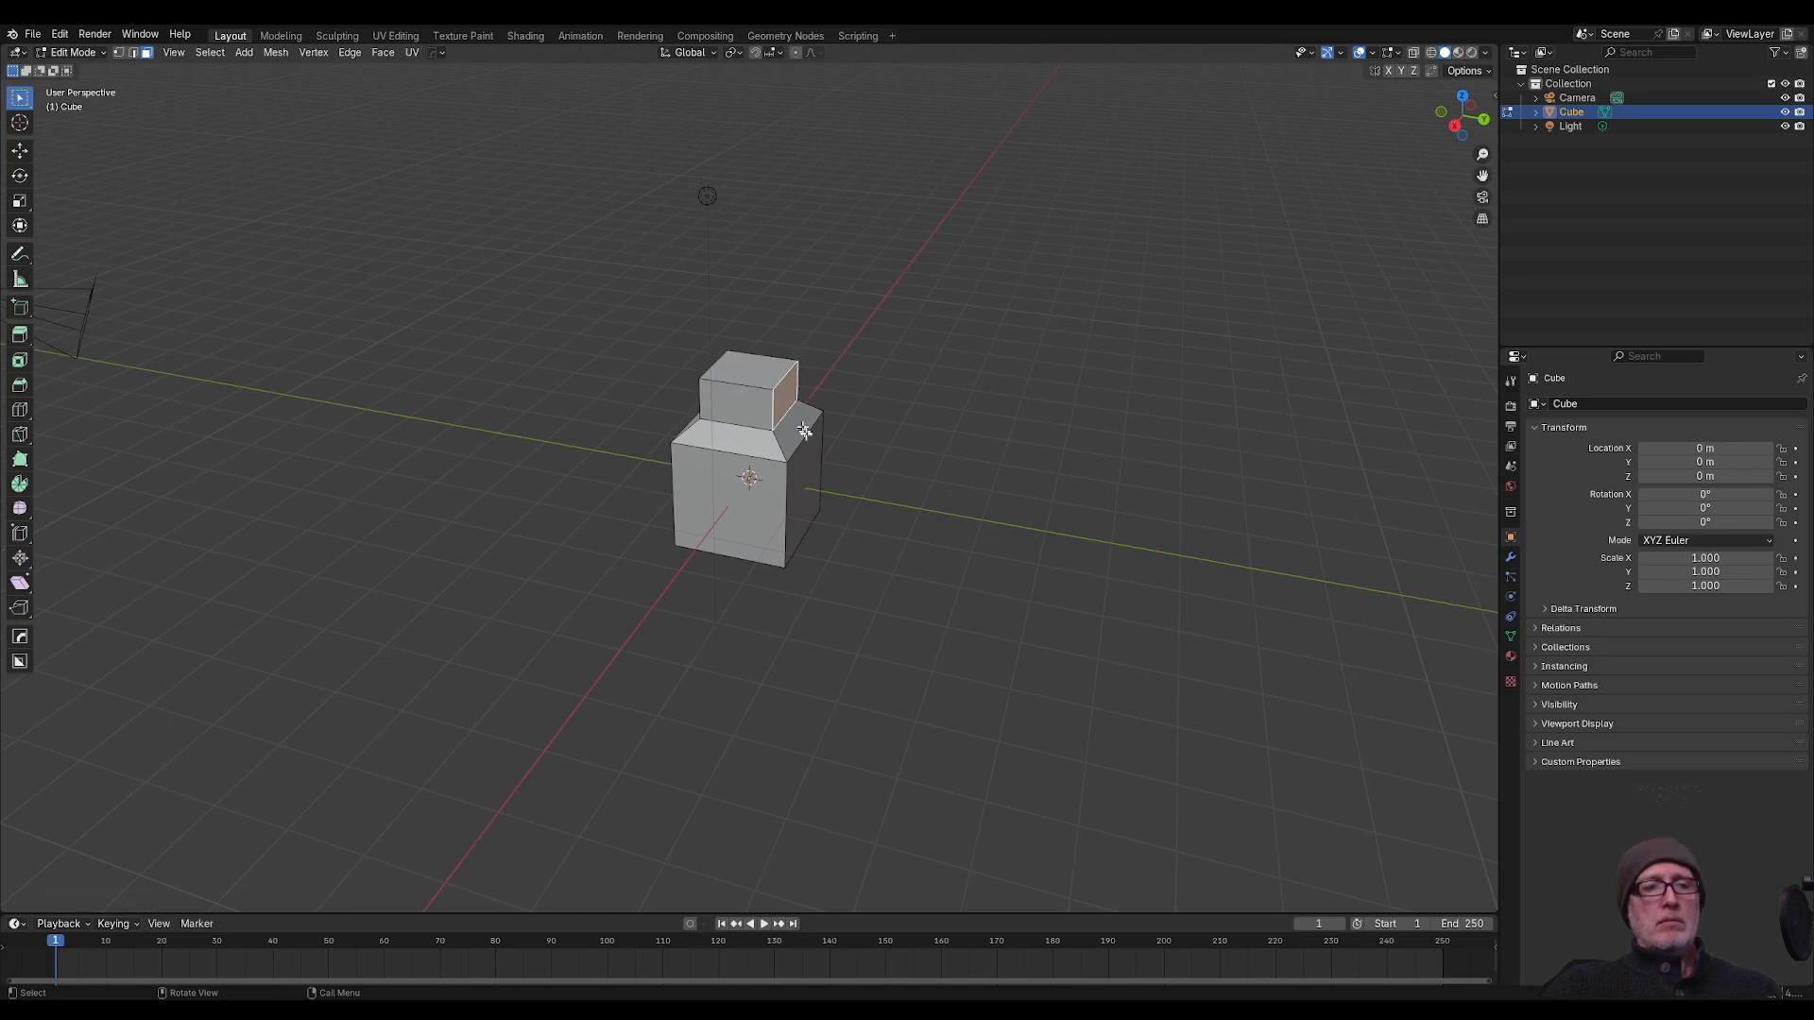
pyautogui.press('e')
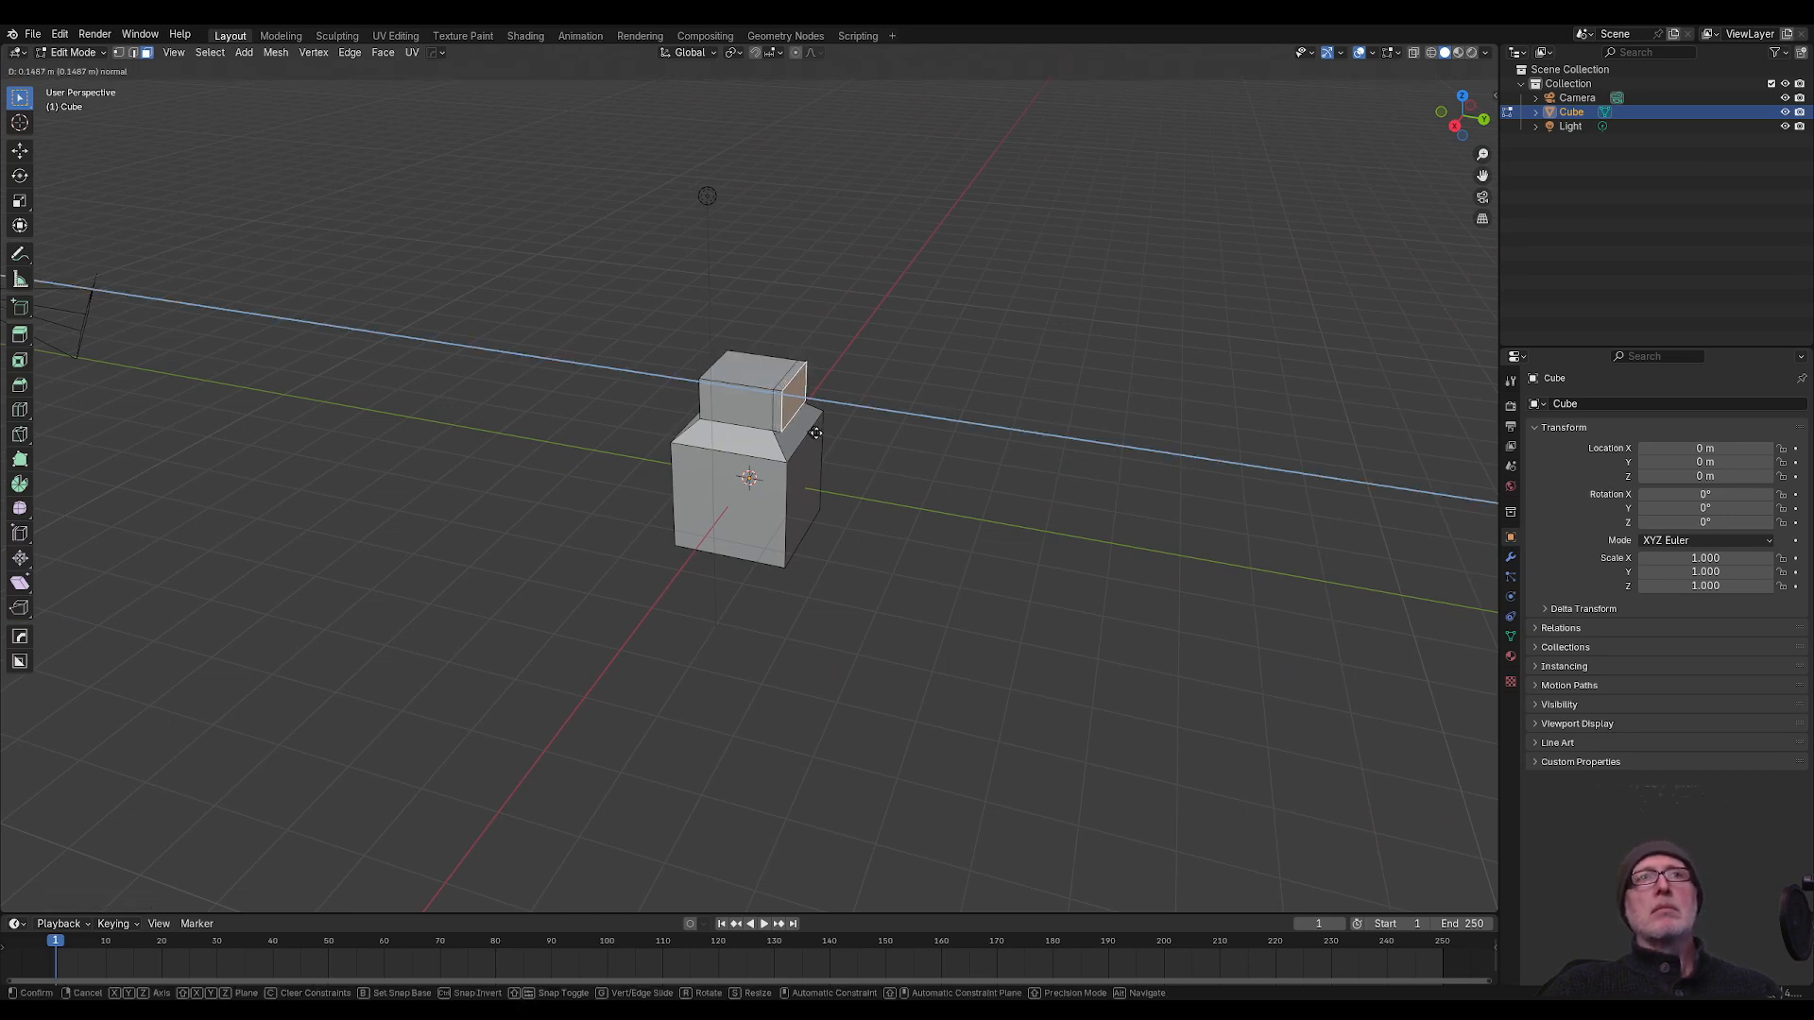
pyautogui.click(818, 436)
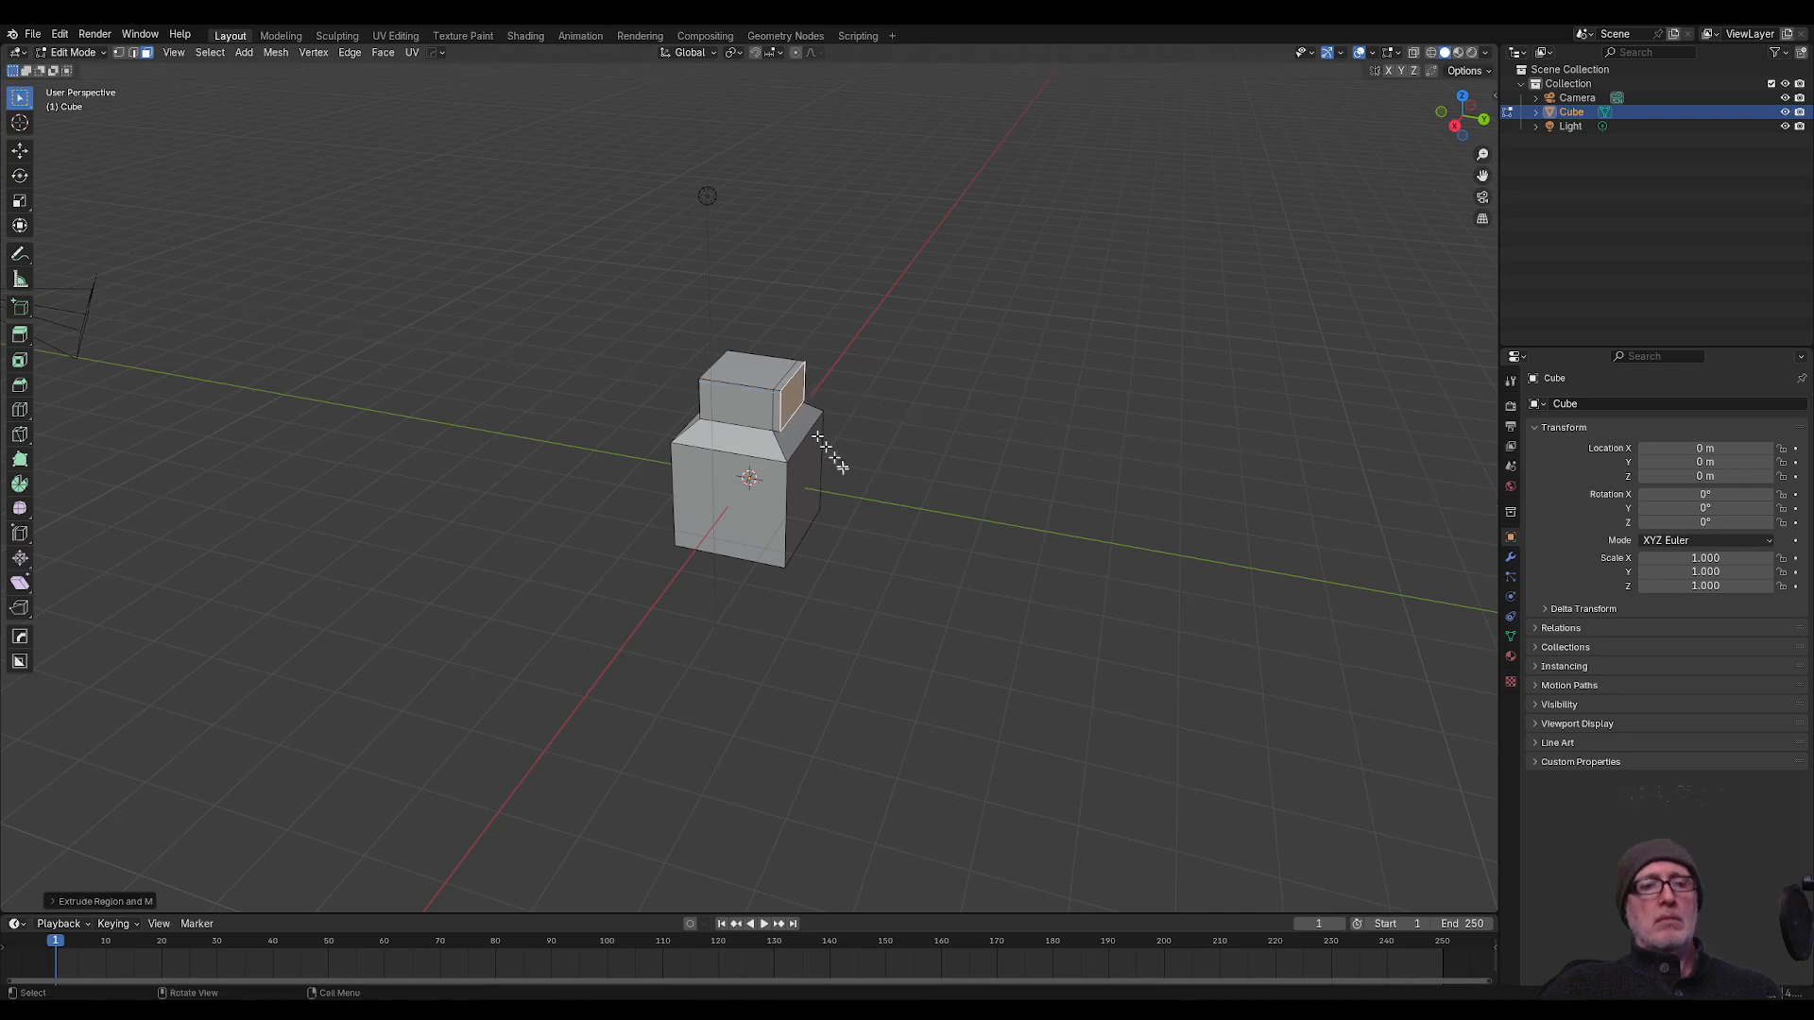
pyautogui.press('s')
pyautogui.click(823, 446)
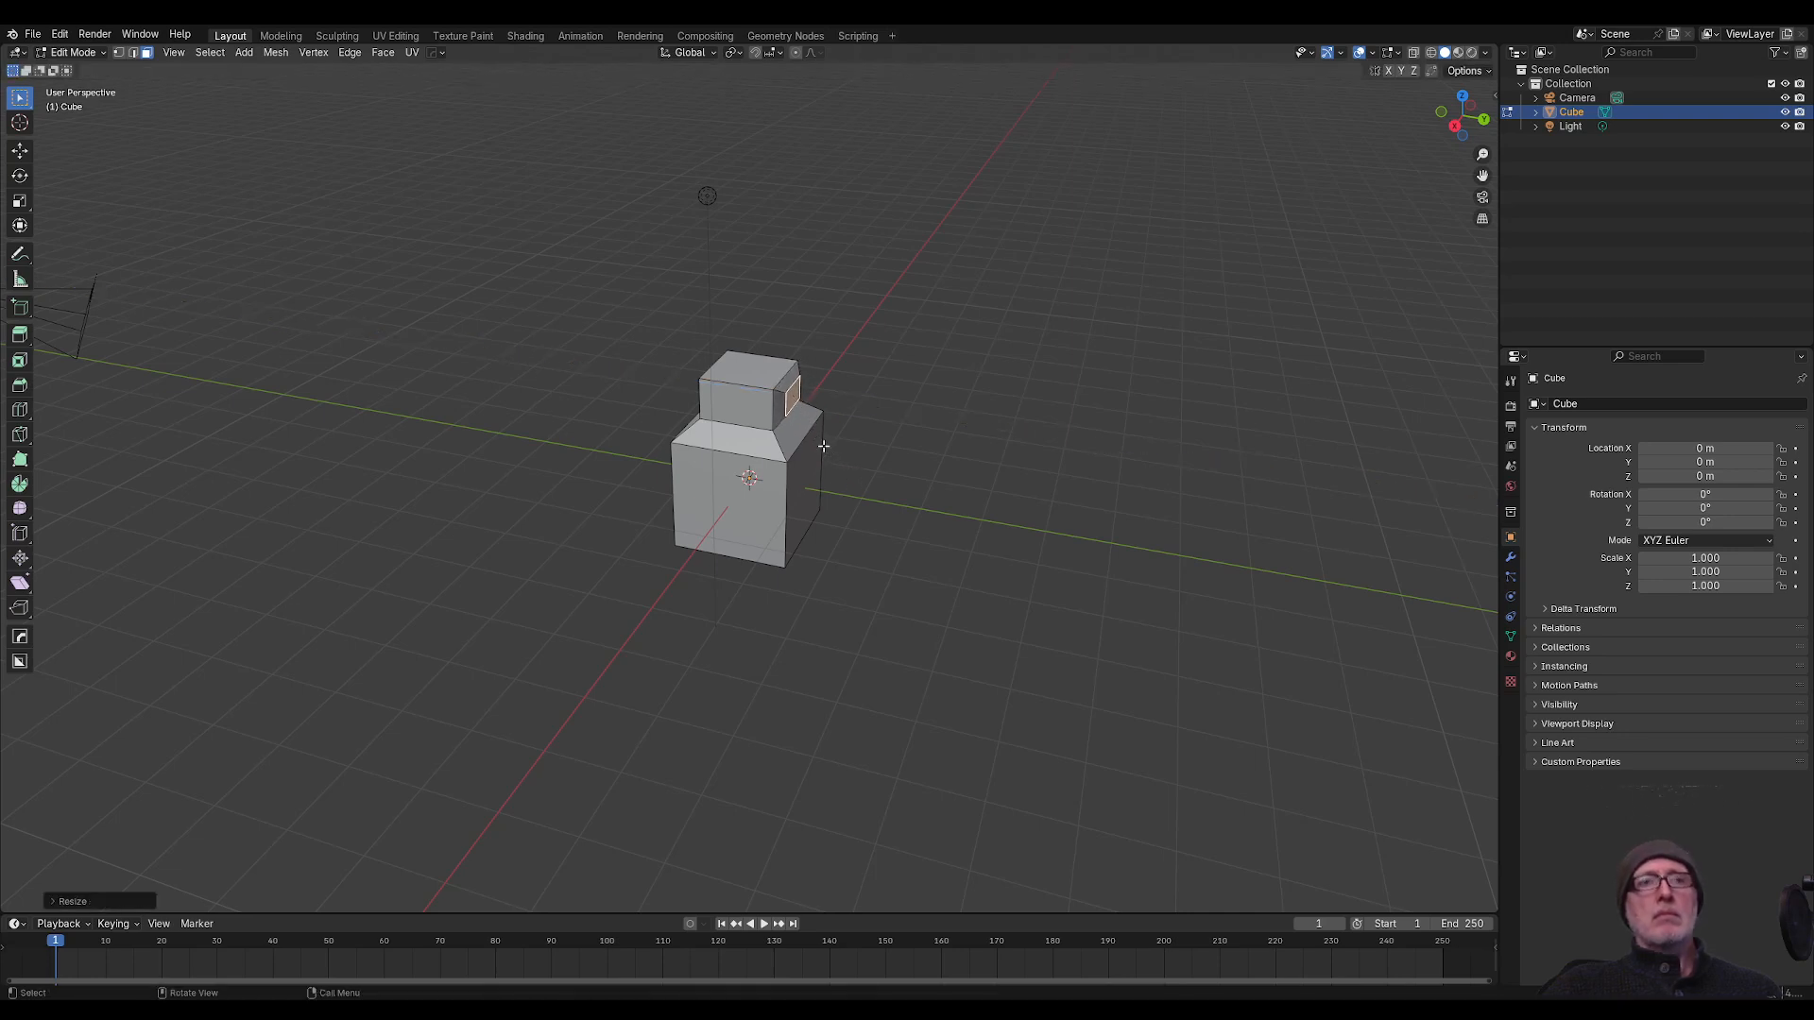
pyautogui.scroll(-2, 823, 446)
pyautogui.press('e')
pyautogui.click(945, 477)
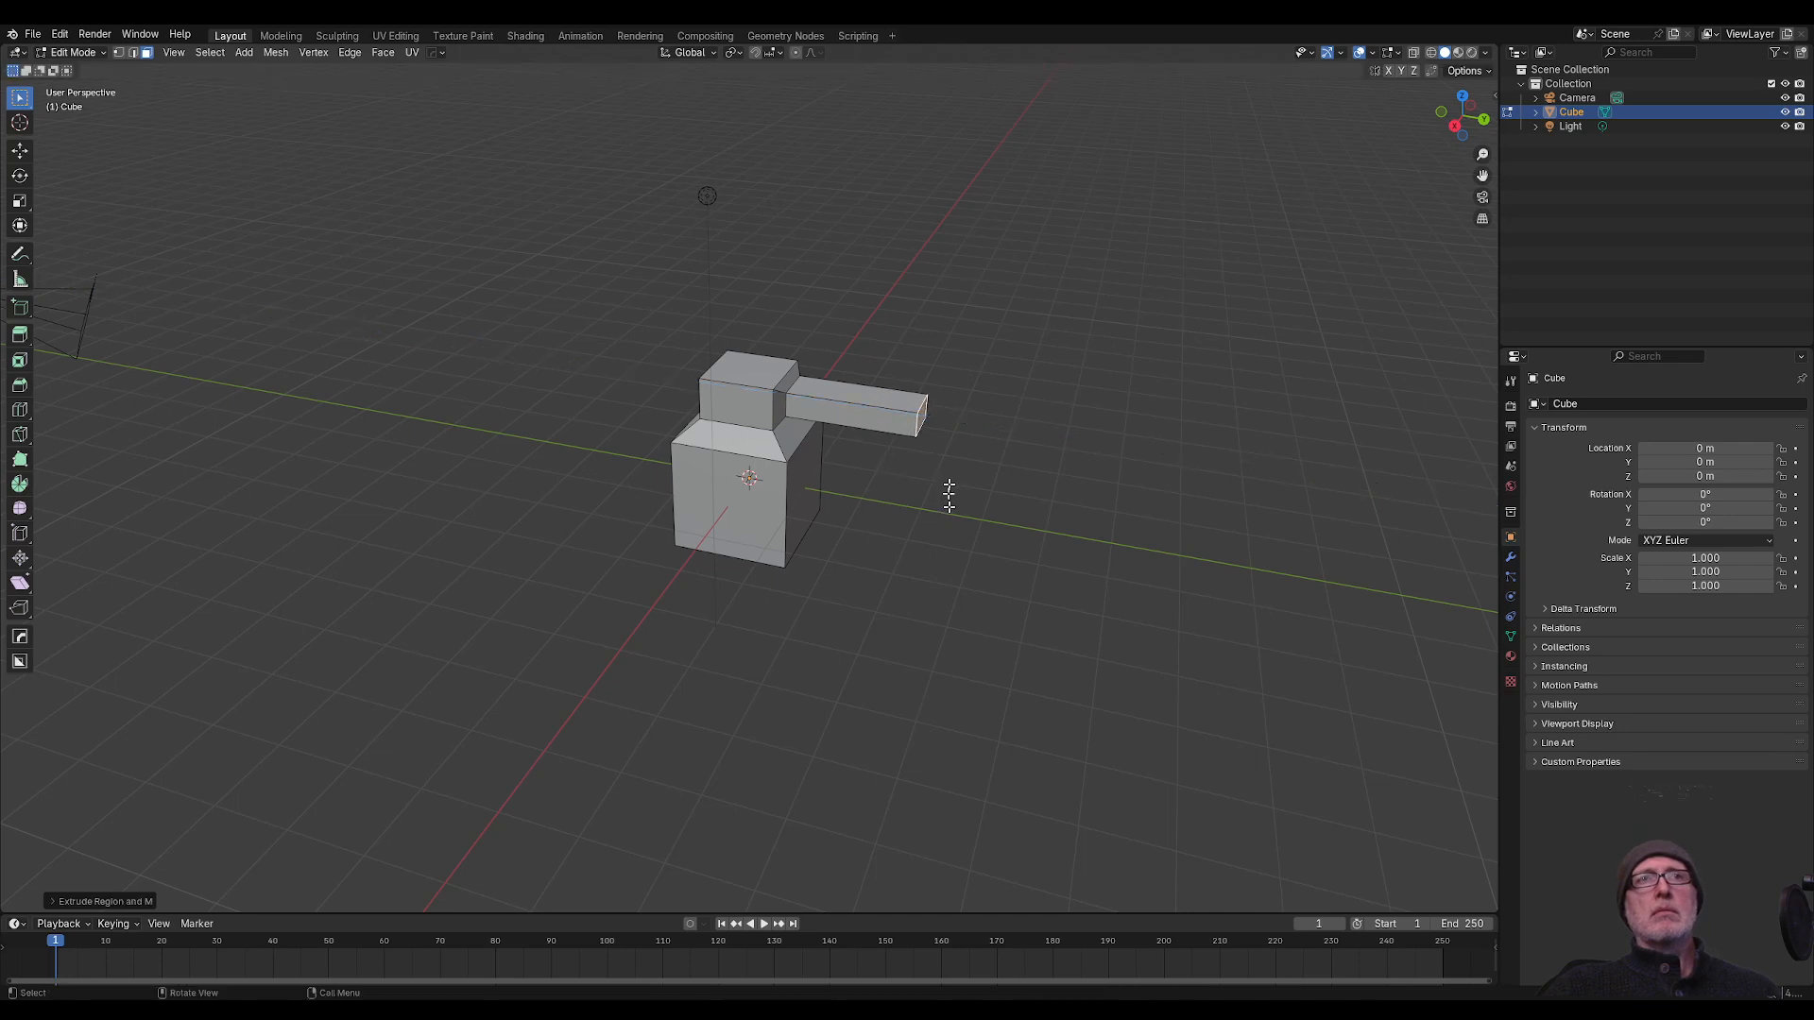
# Step: Move the base's -X side face outward about 0.88 m along the global X axis and return to Object Mode
pyautogui.moveTo(955, 518); pyautogui.dragTo(786, 502, button='middle')
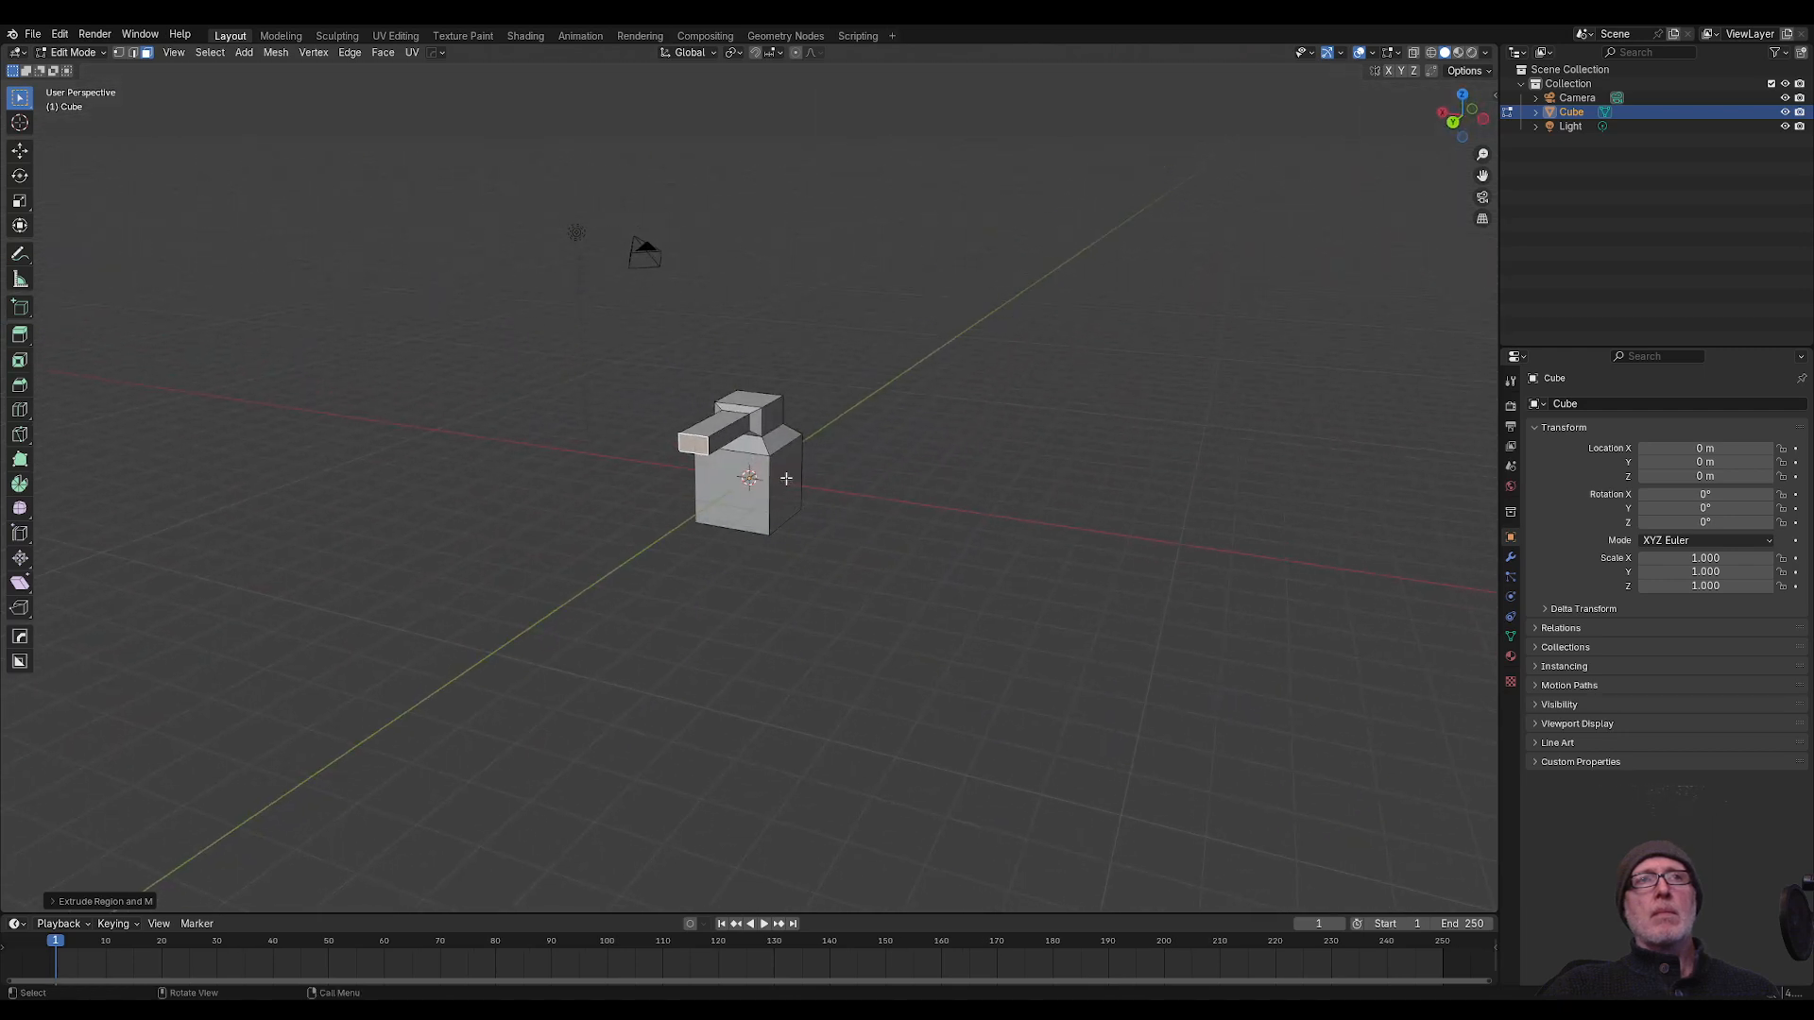
pyautogui.click(786, 478)
pyautogui.press('g')
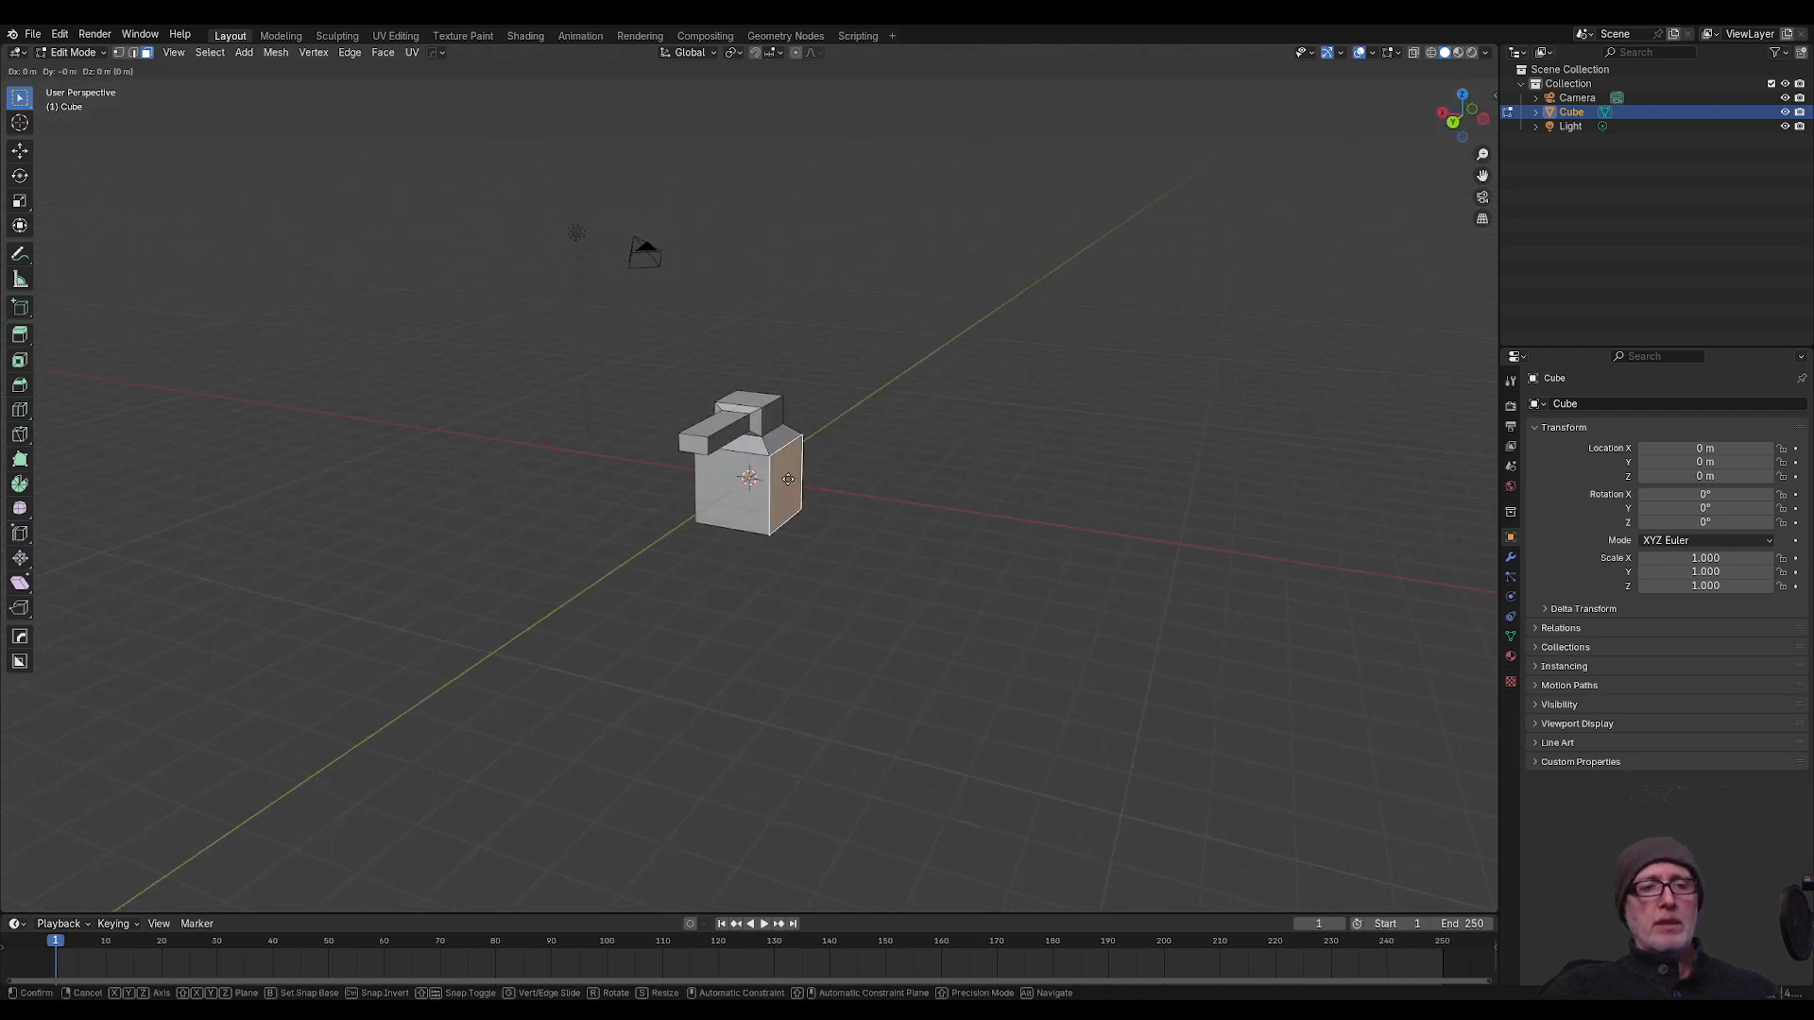
pyautogui.press('x')
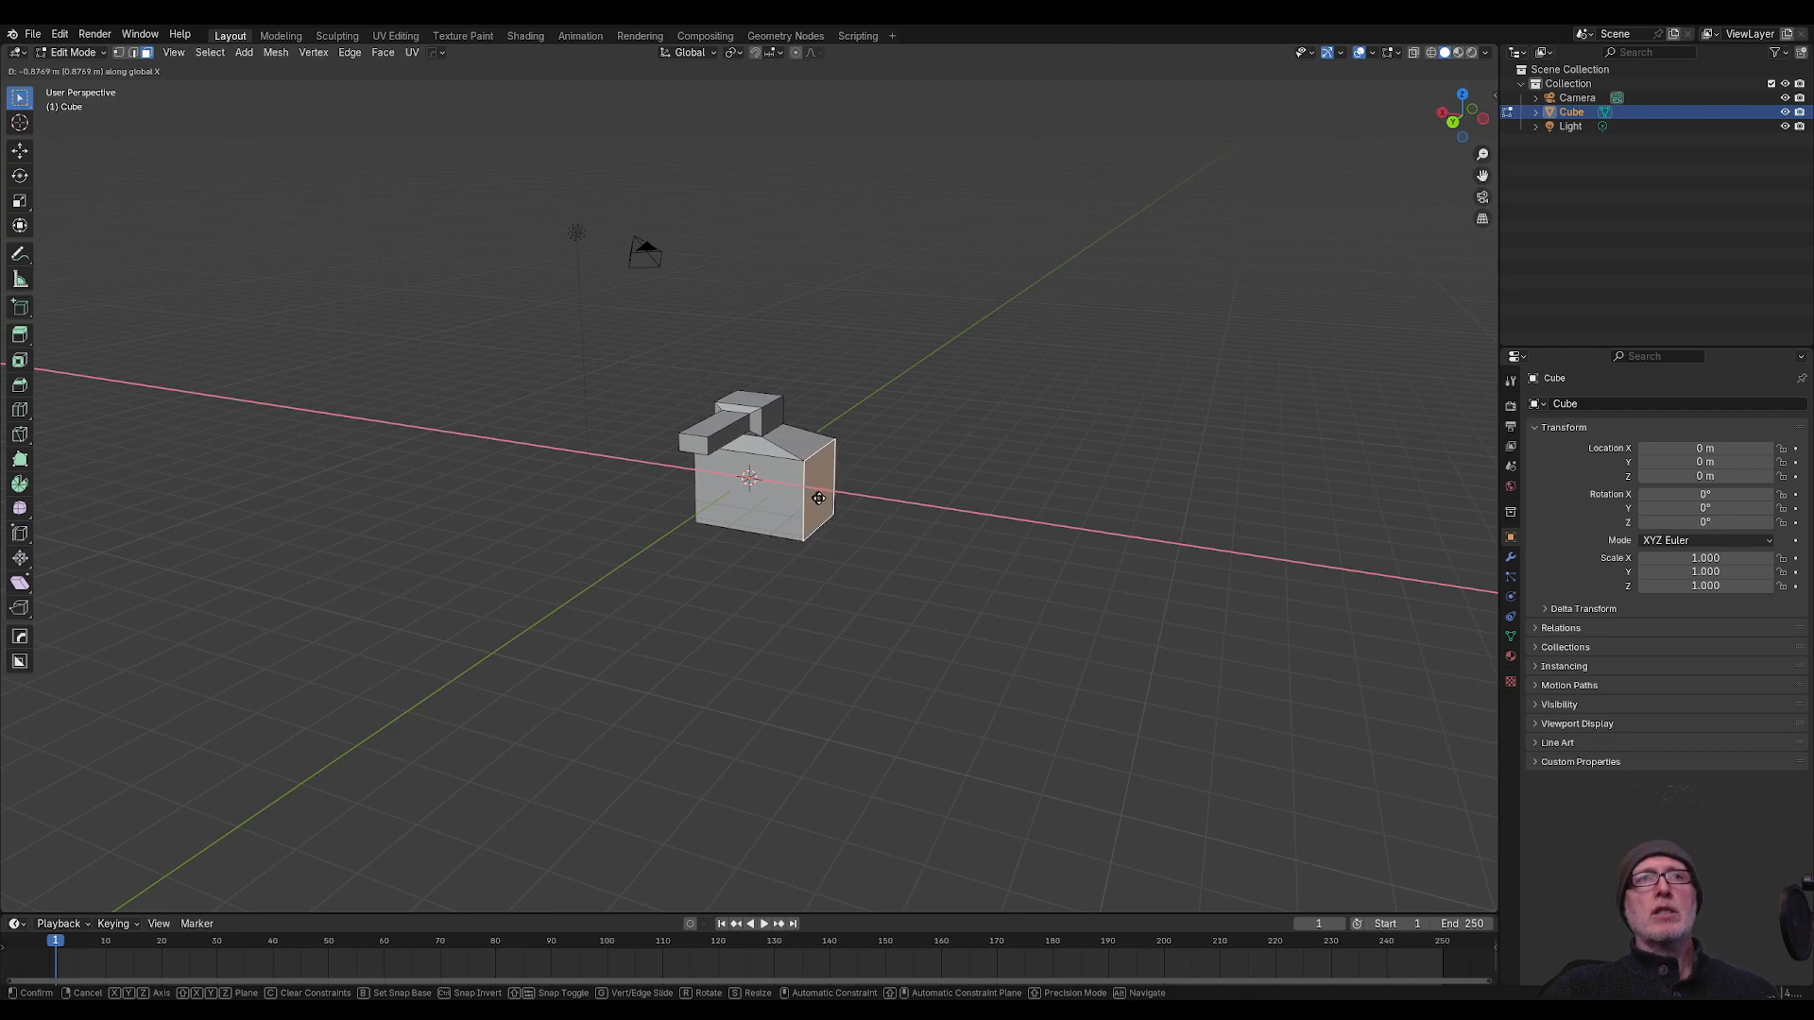
pyautogui.click(817, 497)
pyautogui.press('Tab')
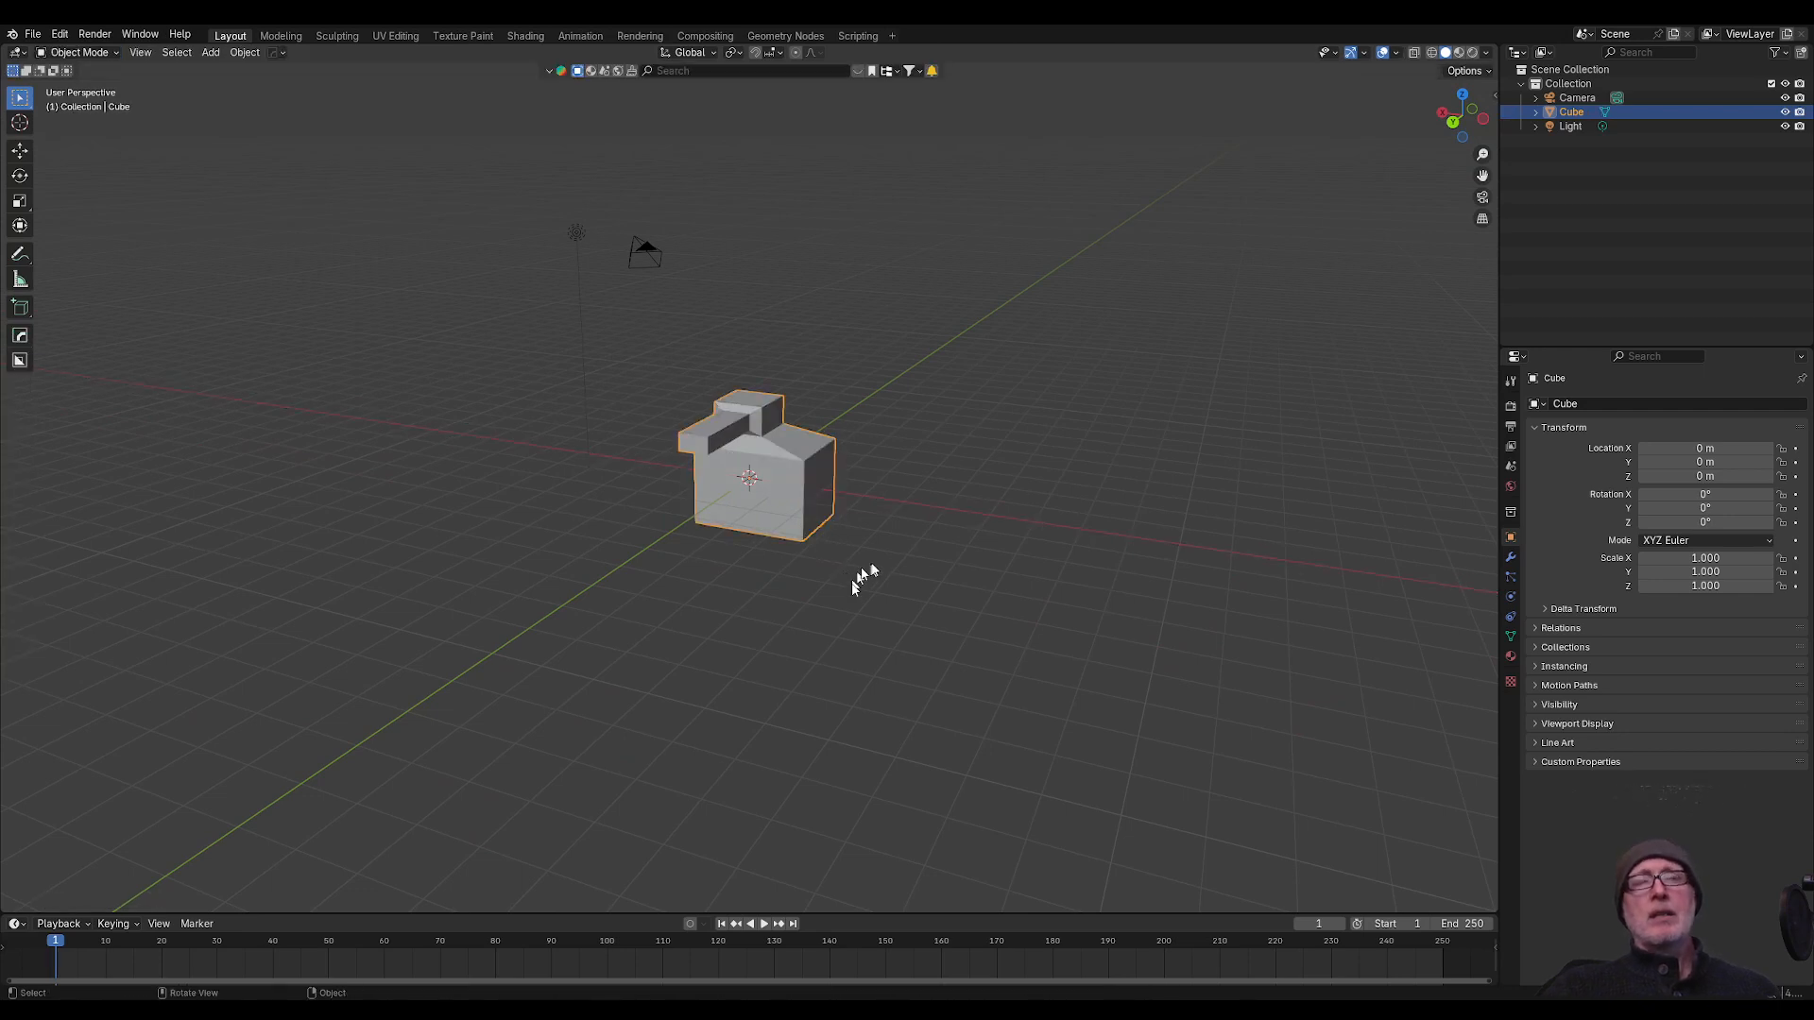
# Step: Add an Arrows empty at the cube's origin and scale it up to about 5.4 so its axes extend beyond the mesh
pyautogui.scroll(-2, 871, 567)
pyautogui.scroll(3, 874, 567)
pyautogui.scroll(-2, 875, 568)
pyautogui.moveTo(874, 567); pyautogui.dragTo(888, 526, button='middle')
pyautogui.scroll(-4, 891, 517)
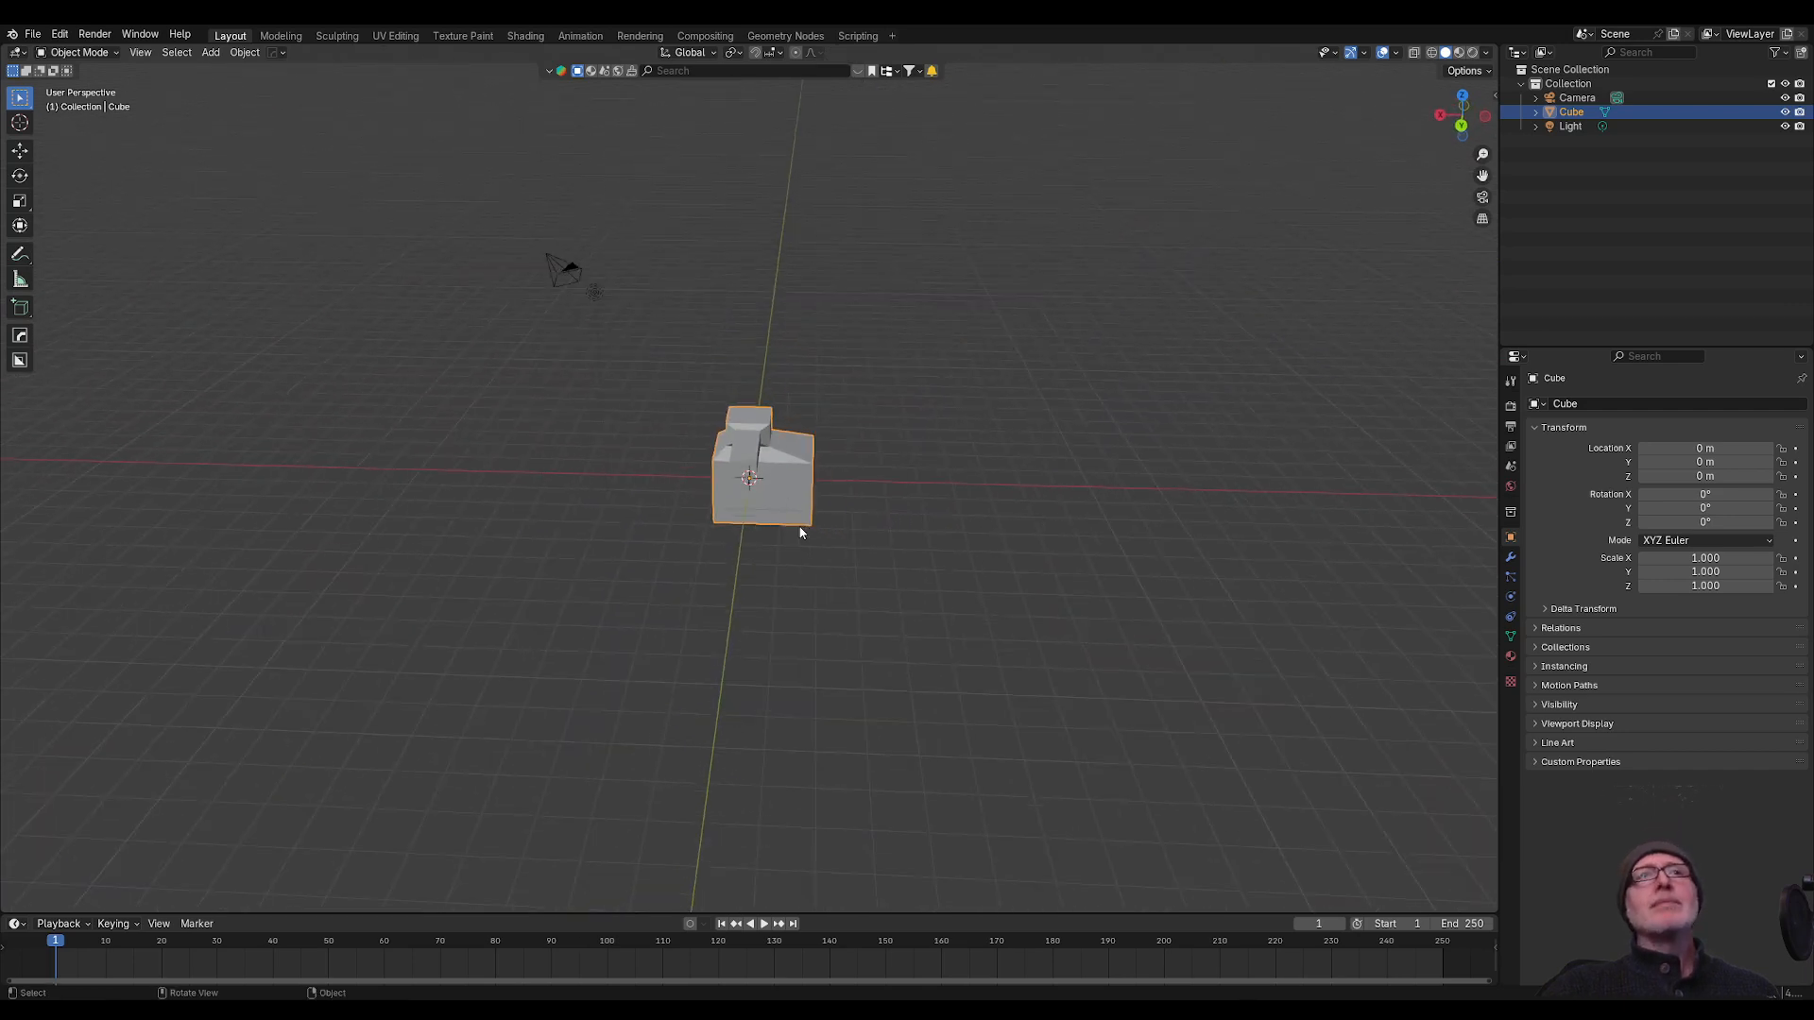
pyautogui.scroll(-1, 800, 529)
pyautogui.scroll(1, 800, 529)
pyautogui.scroll(-1, 799, 532)
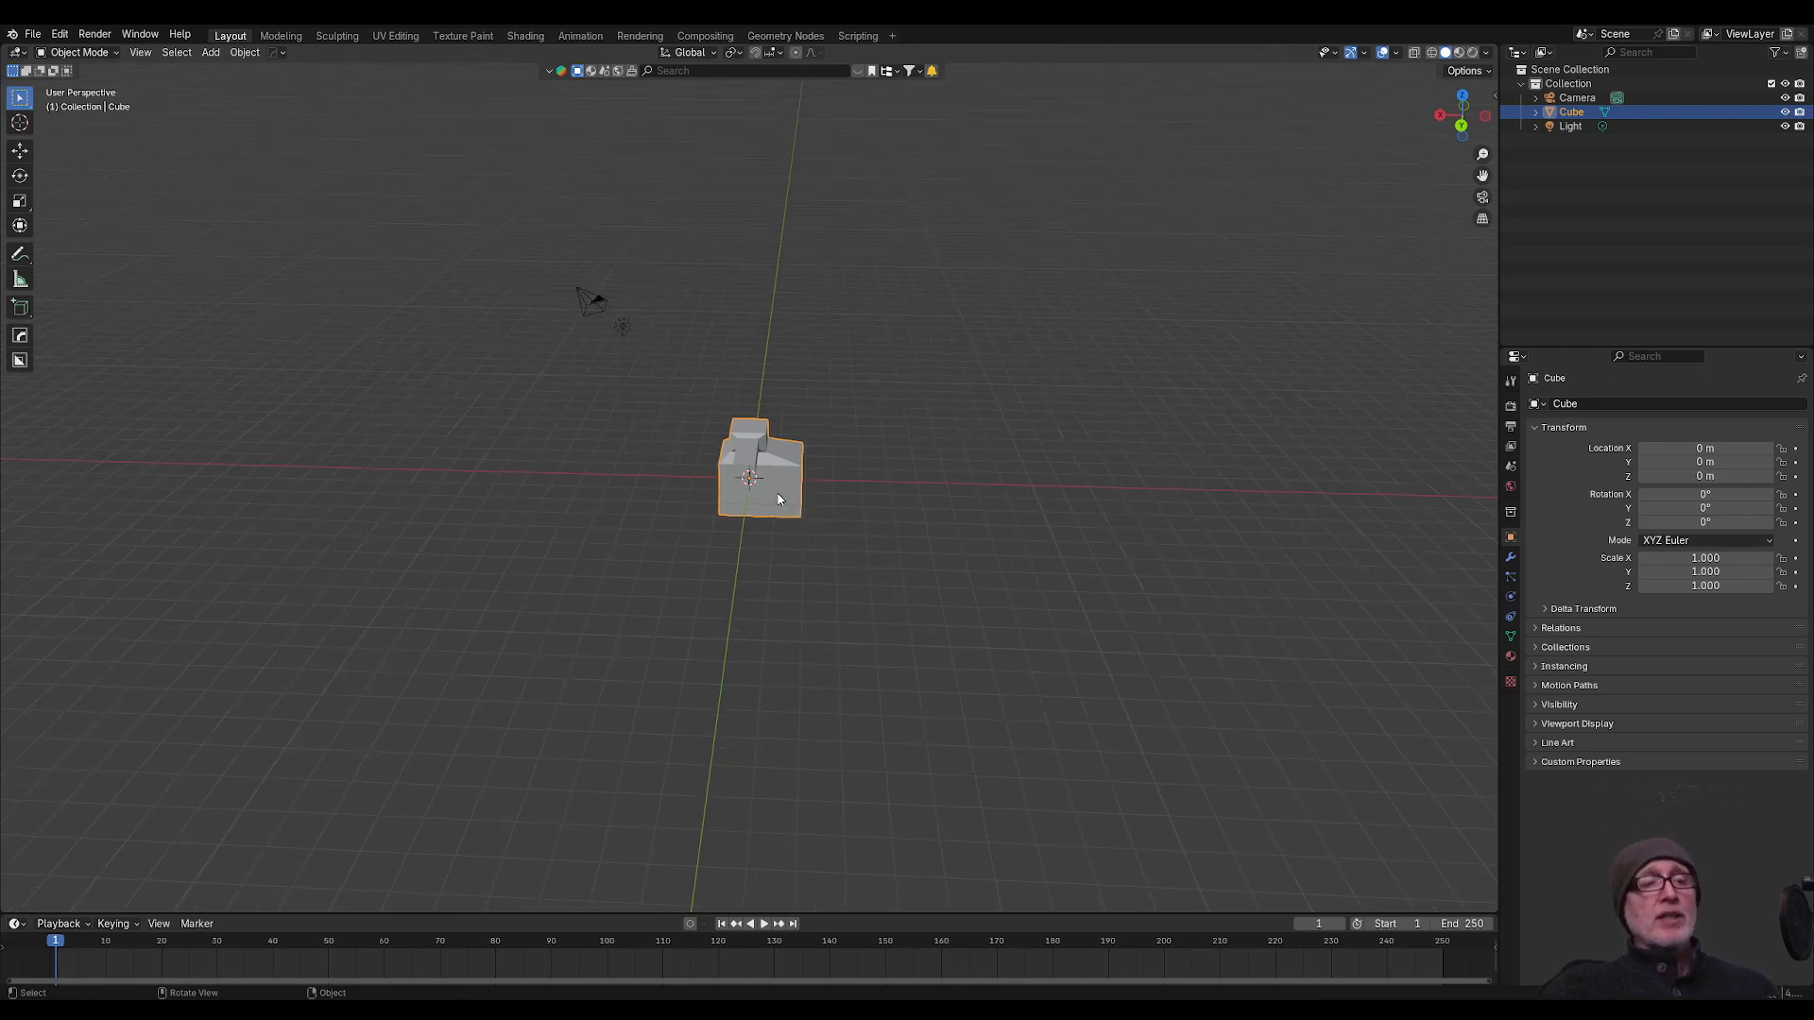
pyautogui.hotkey('shift', 'a')
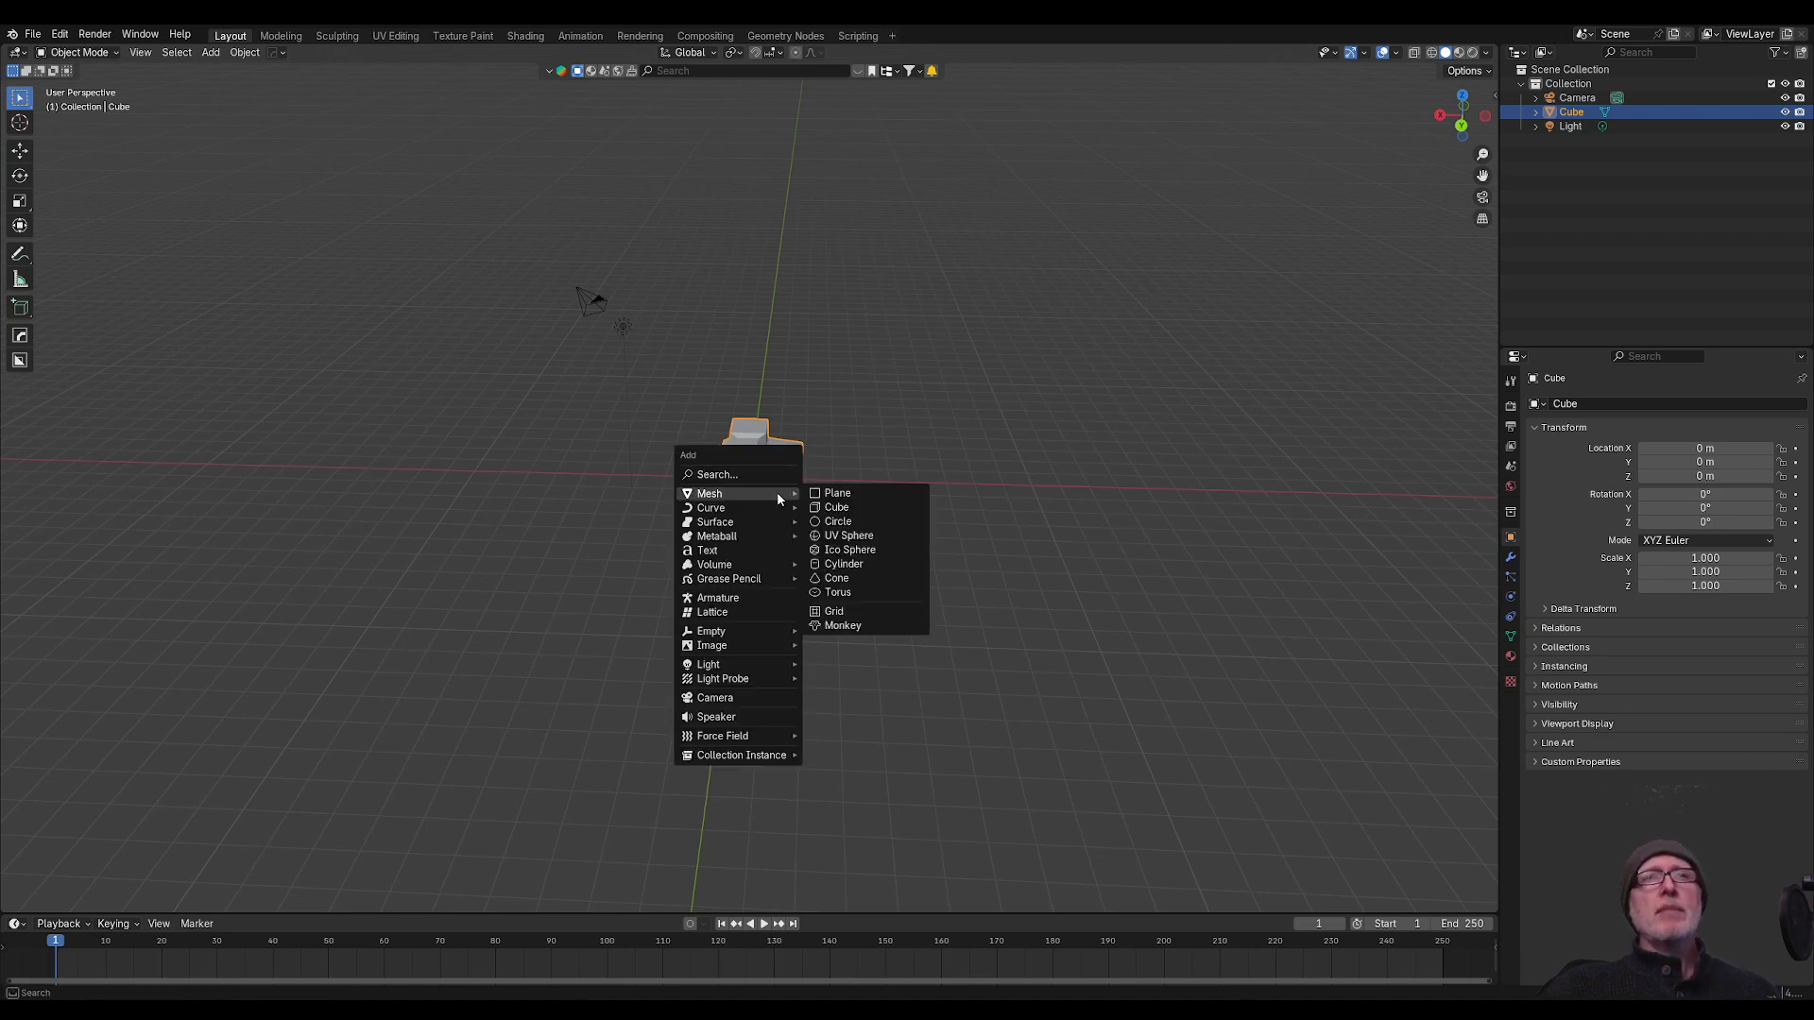
pyautogui.moveTo(751, 630)
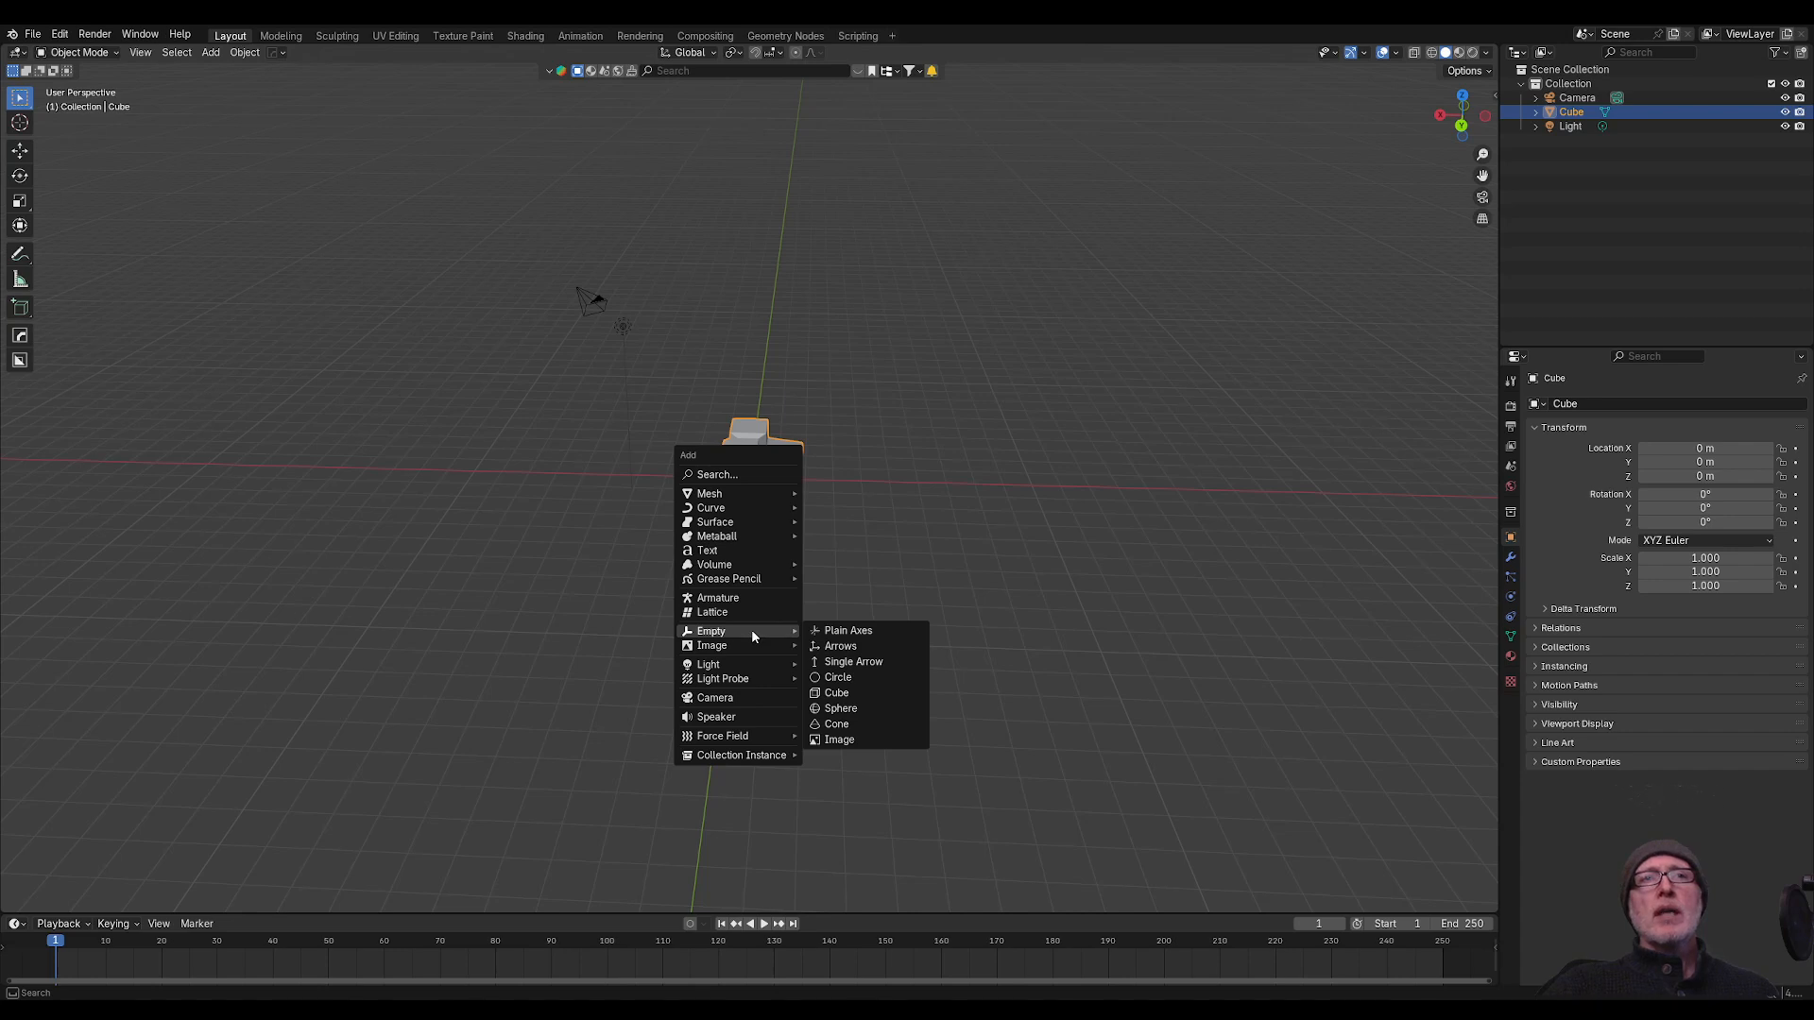
pyautogui.click(832, 646)
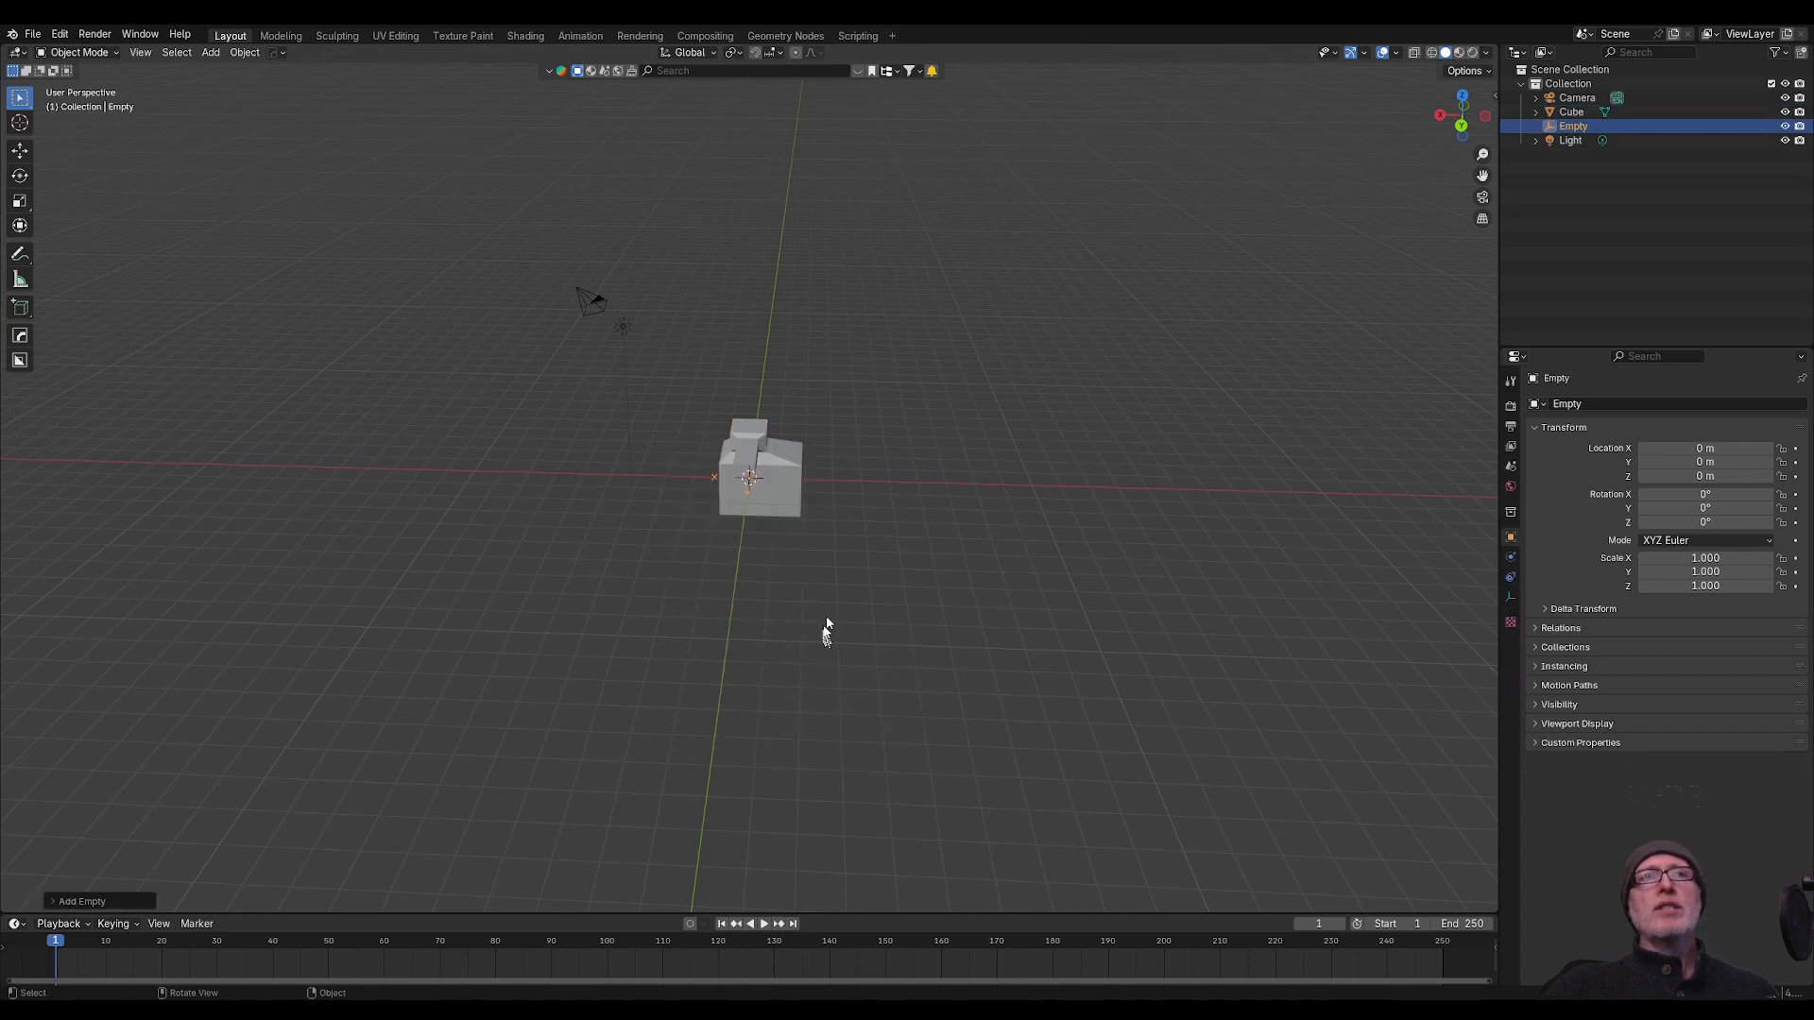
pyautogui.press('s')
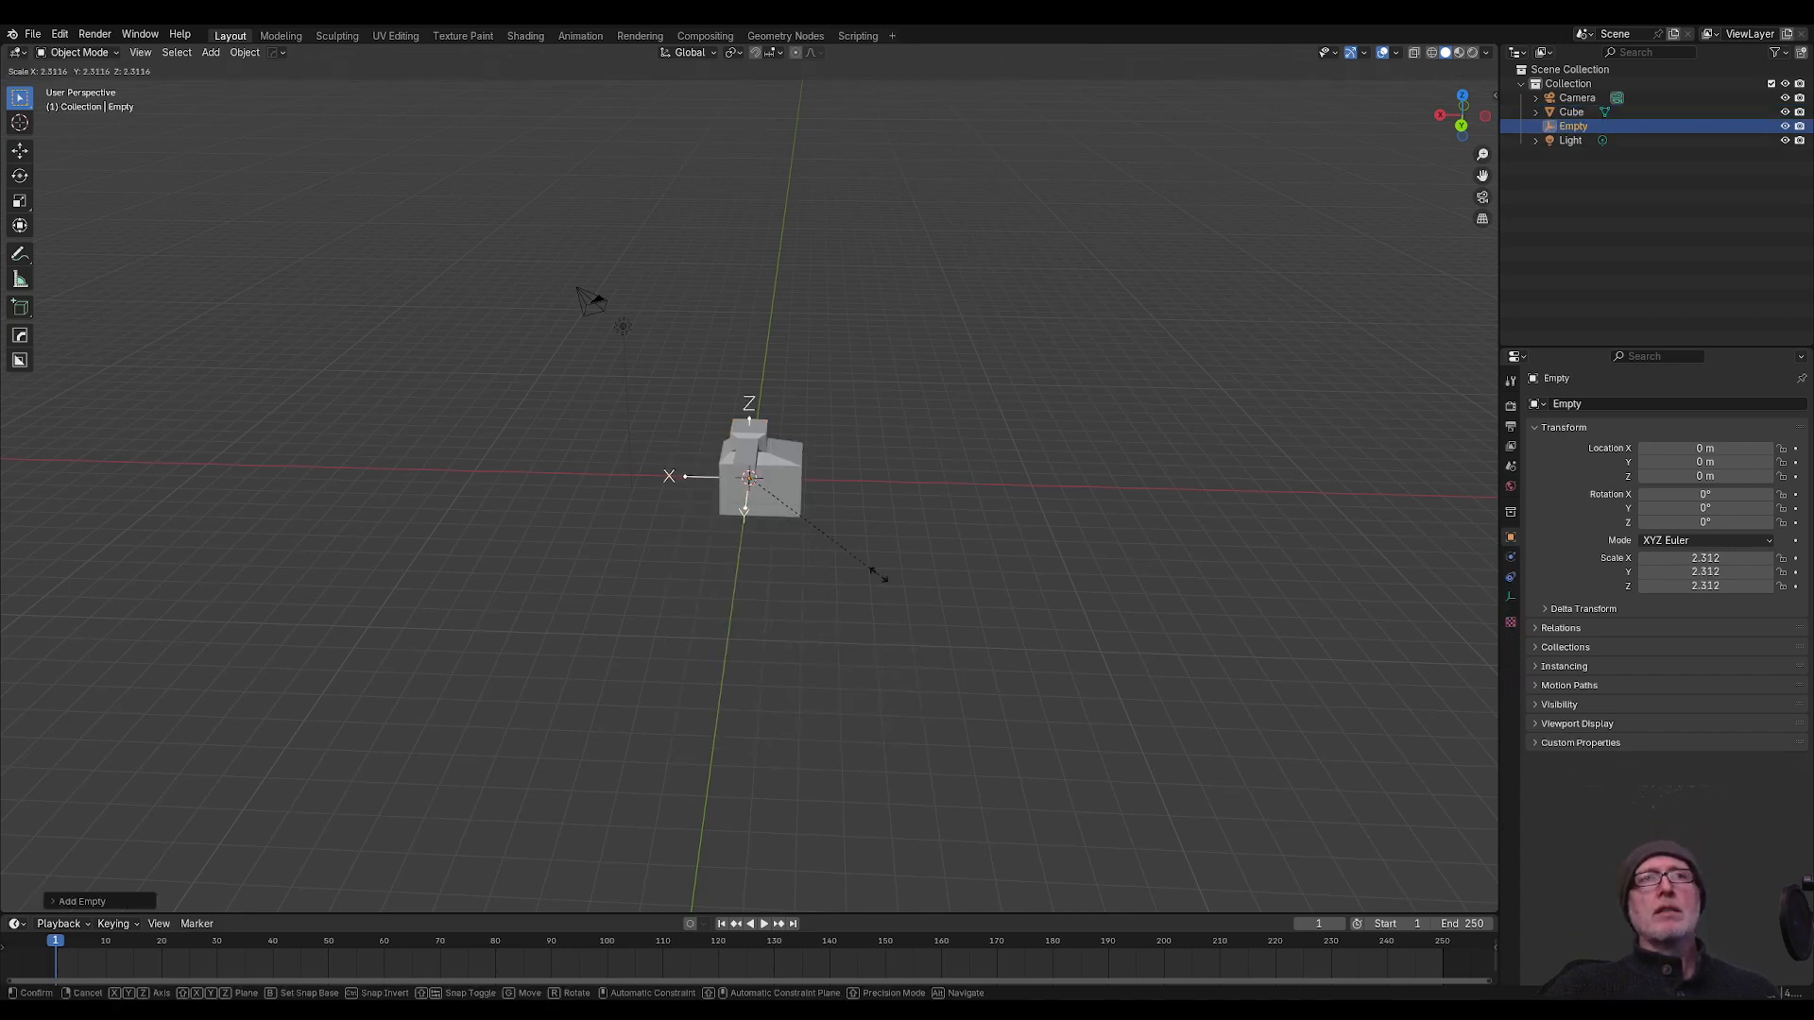
pyautogui.click(1087, 650)
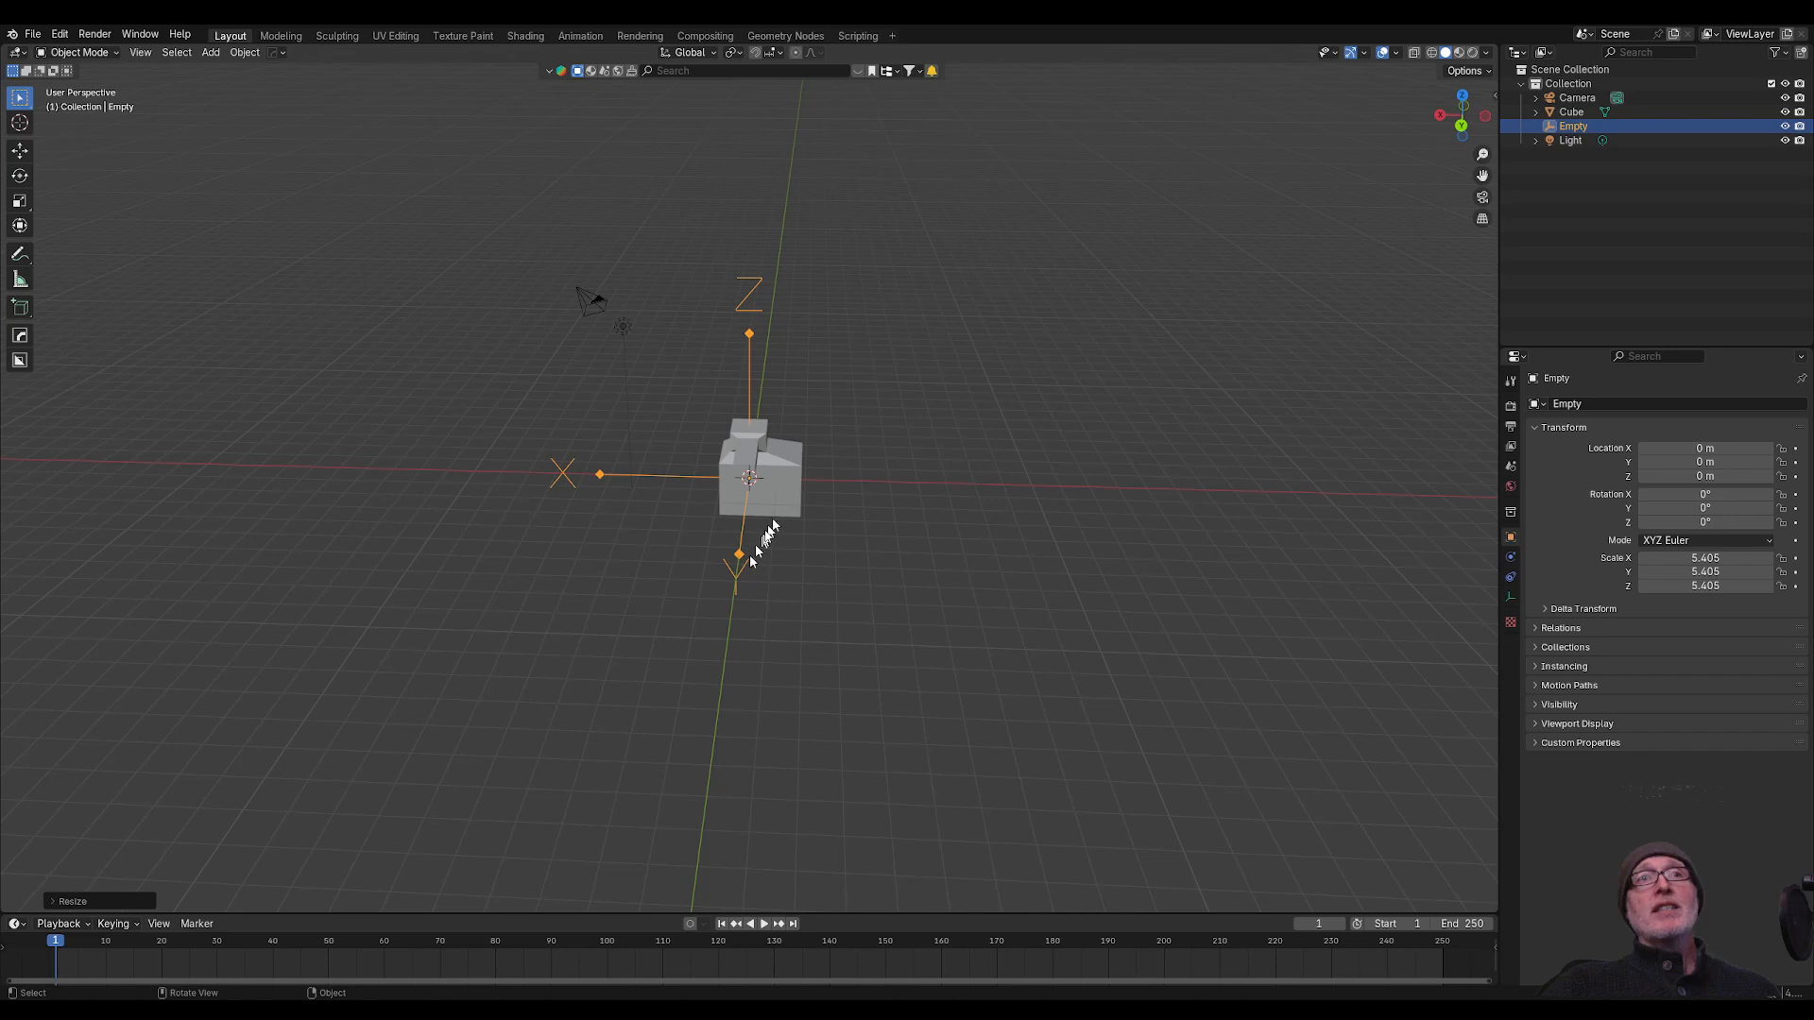
# Step: Parent the arrows empty to the cube using the Object option
pyautogui.keyDown('shift'); pyautogui.click(782, 500); pyautogui.keyUp('shift')
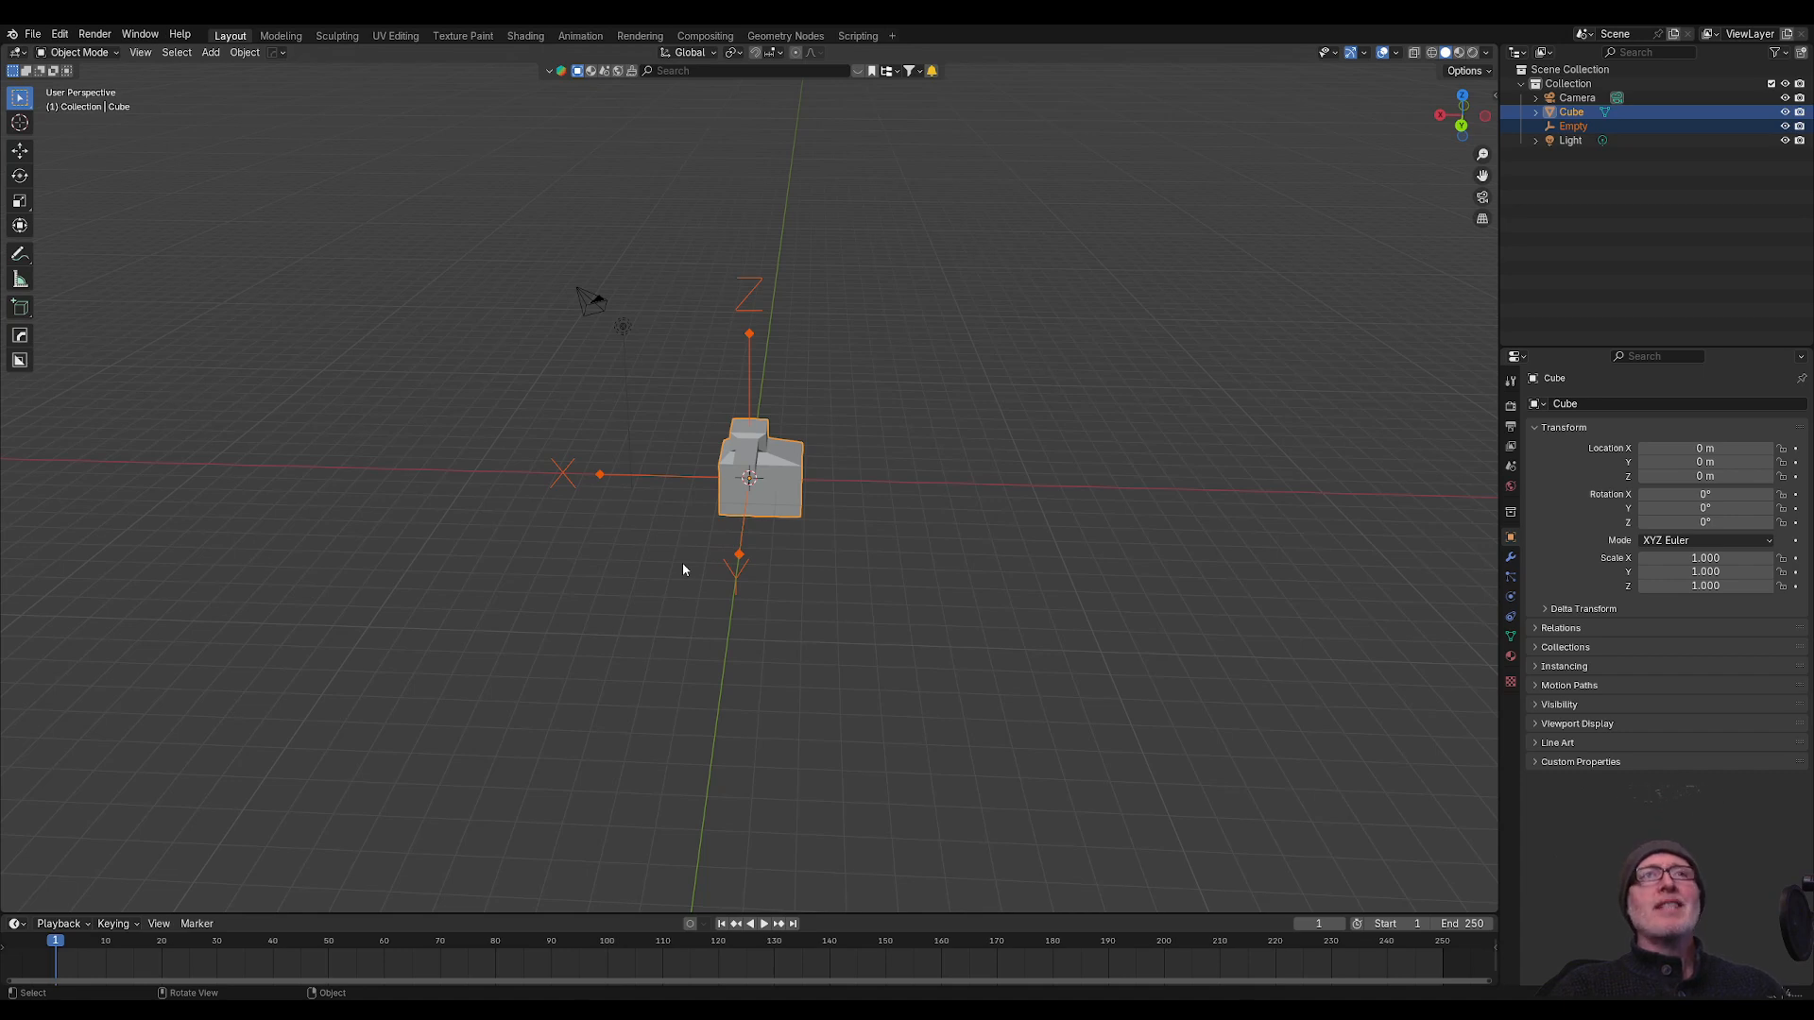
pyautogui.hotkey('ctrl', 'p')
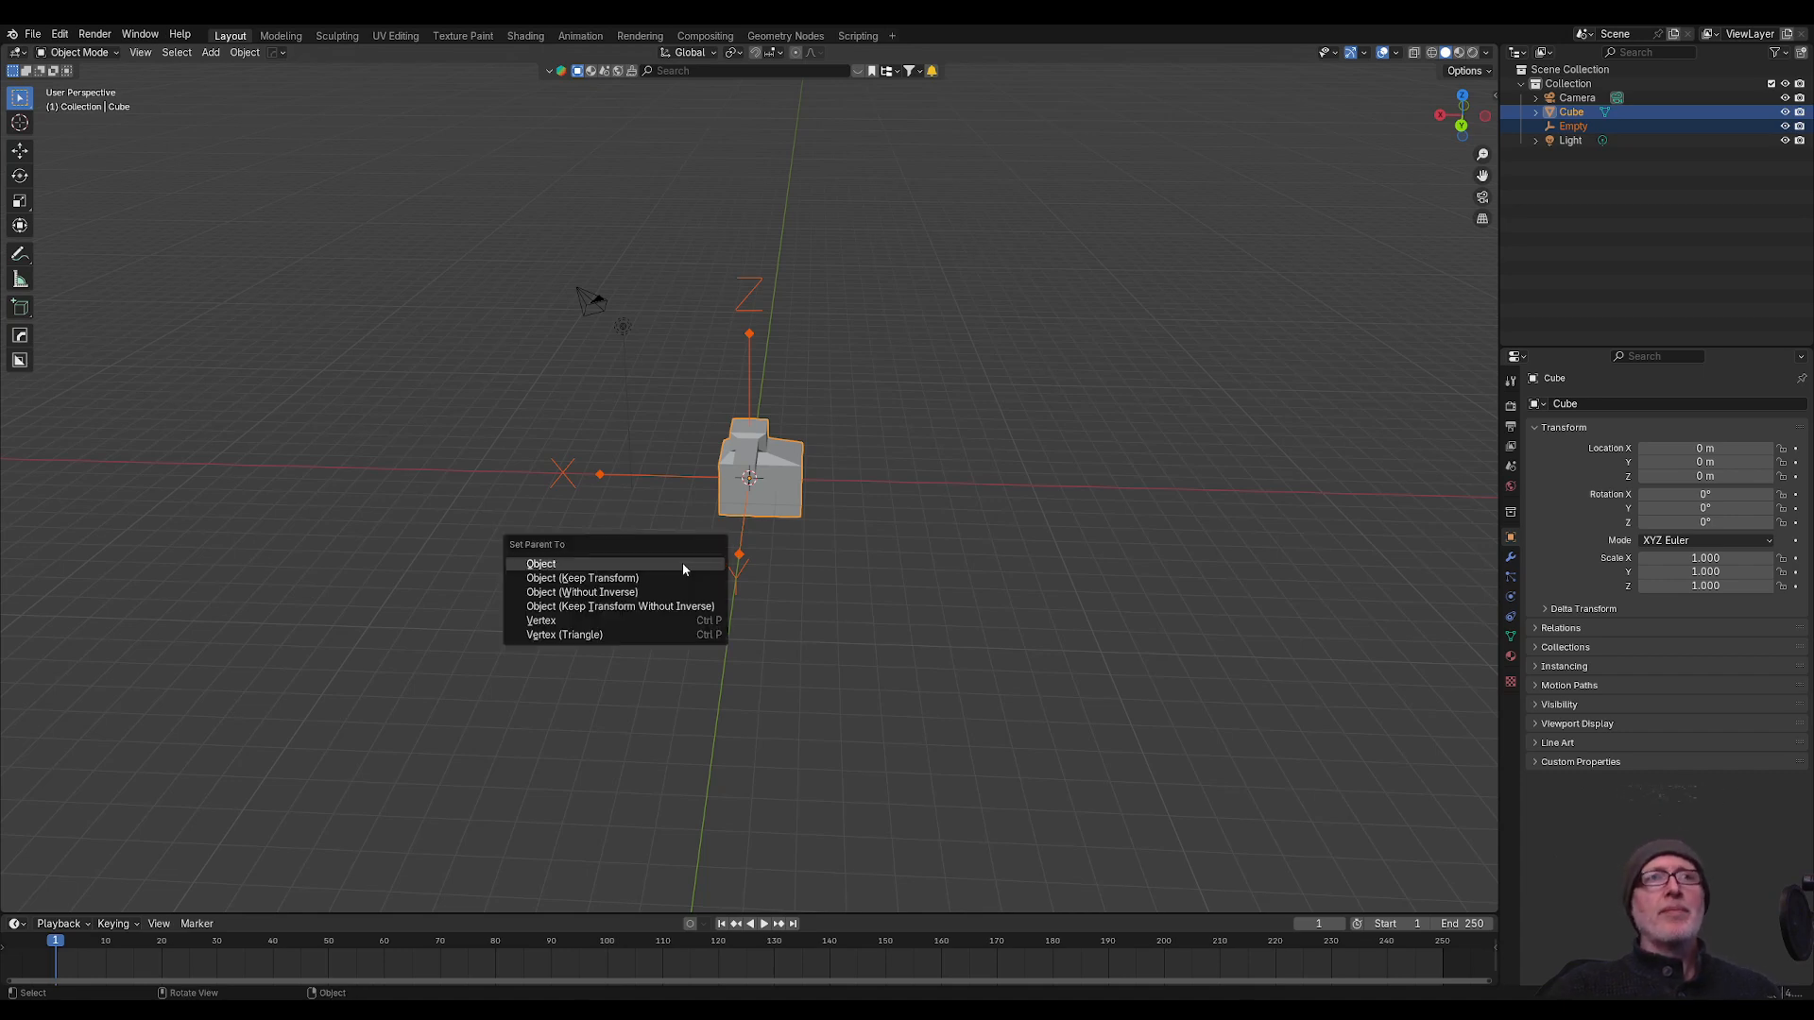
pyautogui.click(682, 563)
# Step: Test-rotate the cube on its own to check that the parented arrows follow it, and cancel the rotation
pyautogui.click(804, 569)
pyautogui.click(796, 510)
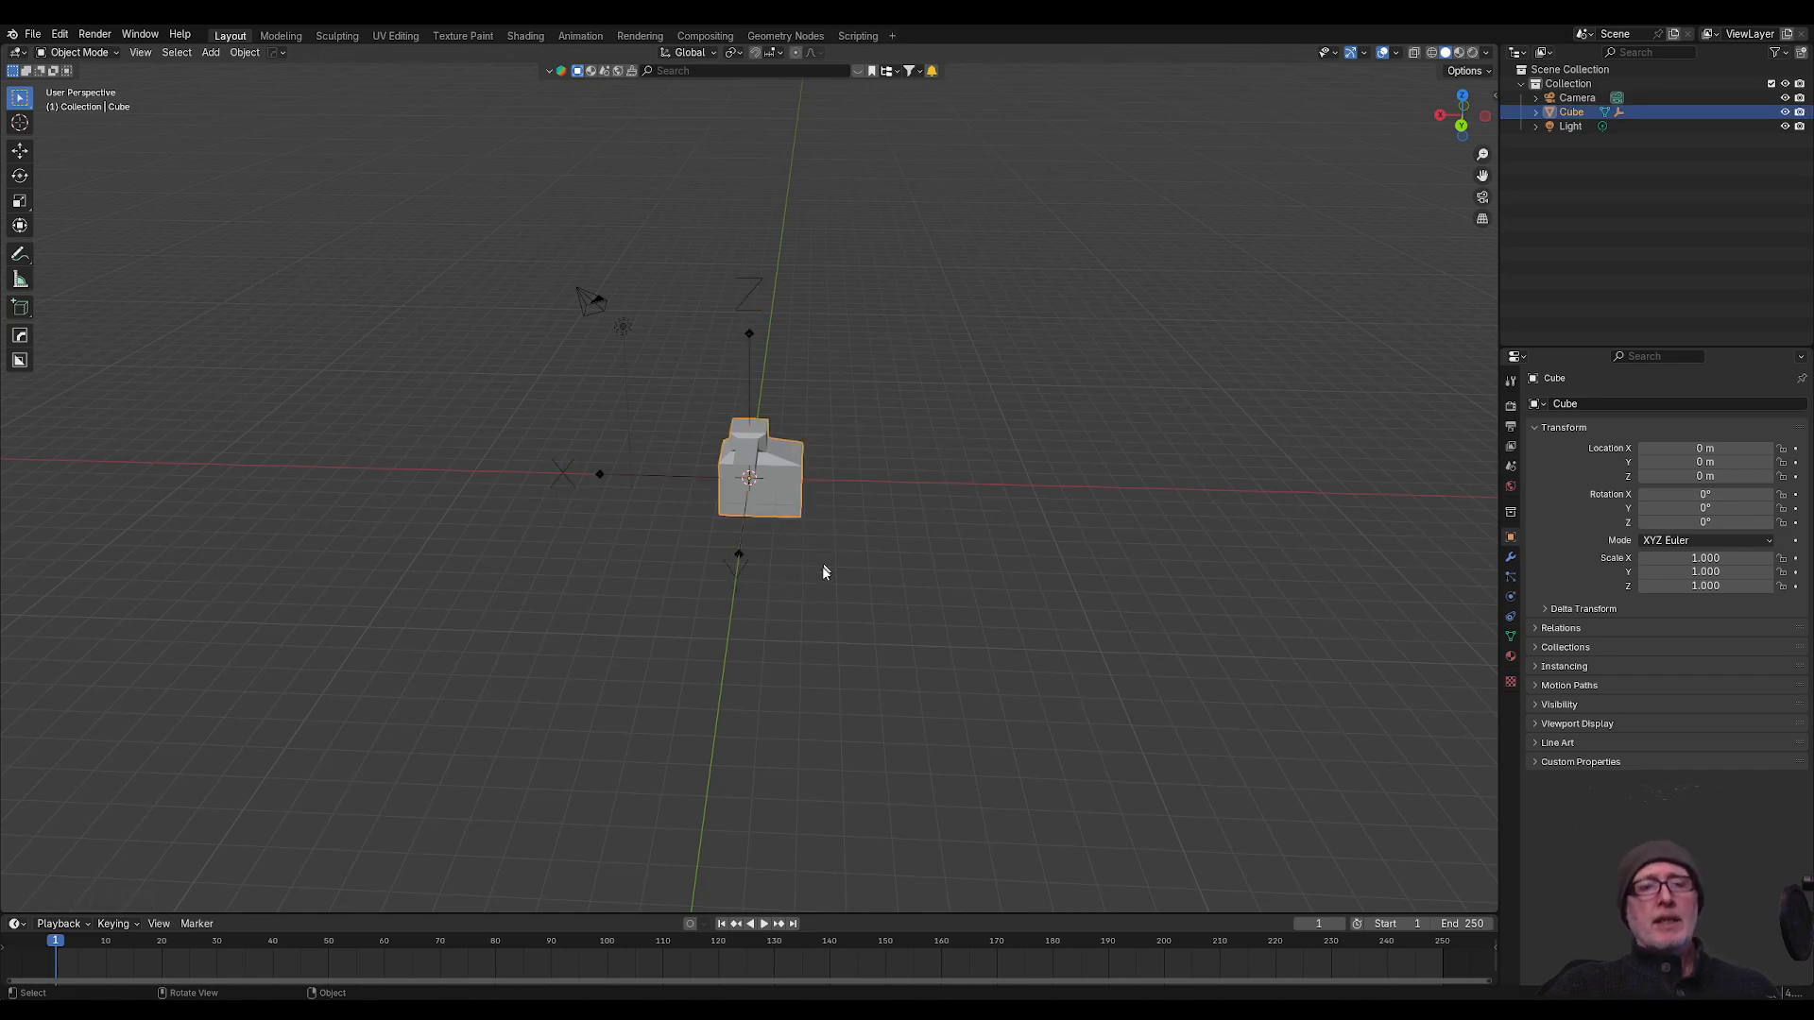
pyautogui.press('r')
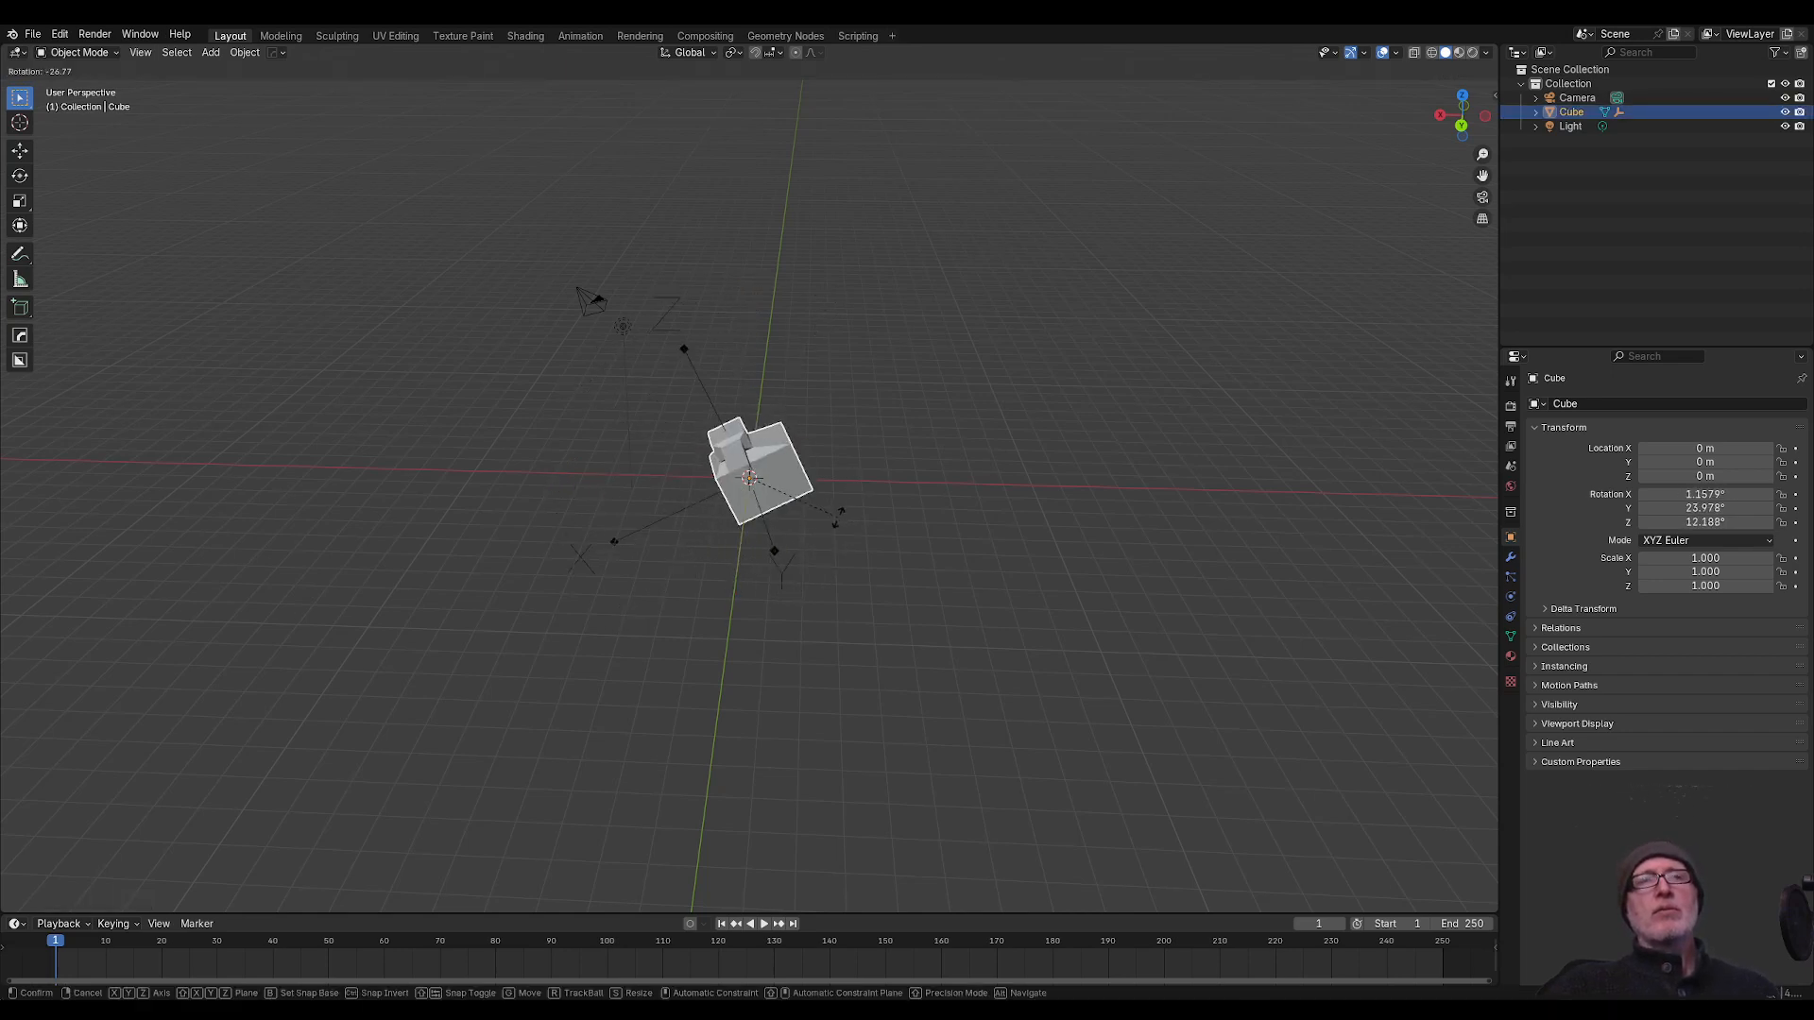
pyautogui.press('Escape')
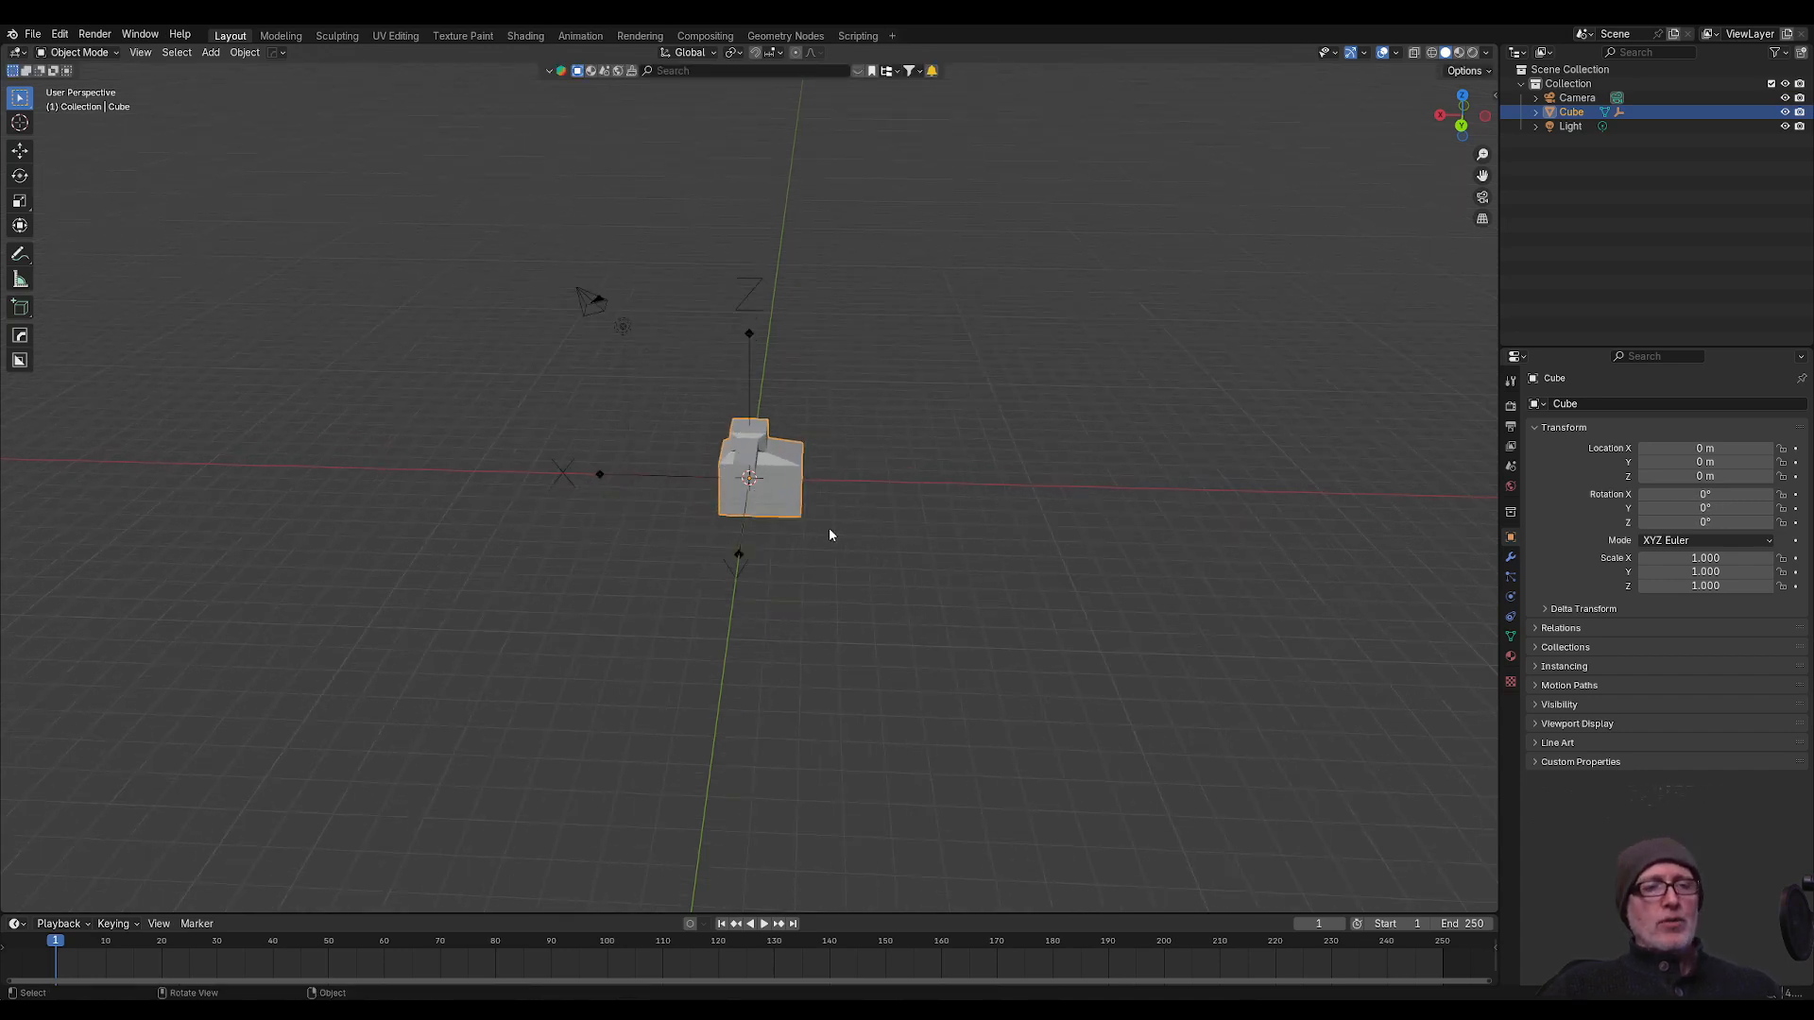
# Step: Add a UV sphere and move it about 14.17 m along the Y axis, away from the cube
pyautogui.hotkey('shift', 'a')
pyautogui.moveTo(820, 389)
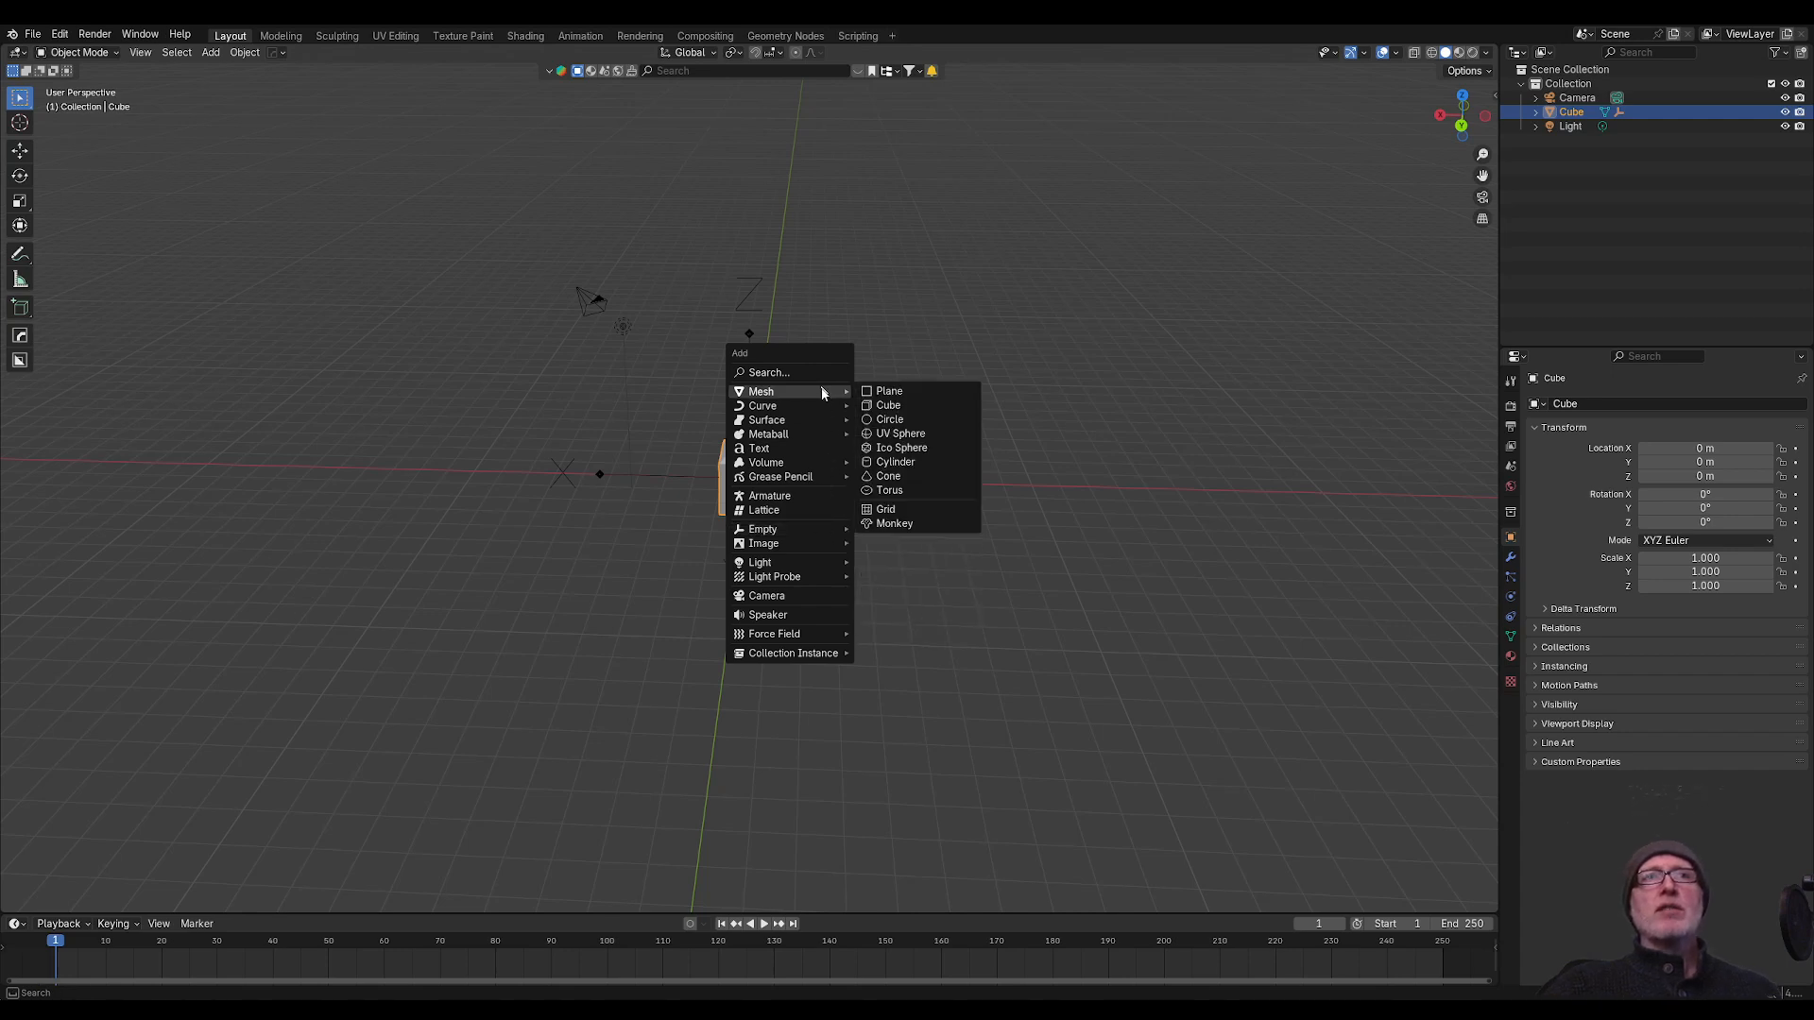
pyautogui.click(912, 433)
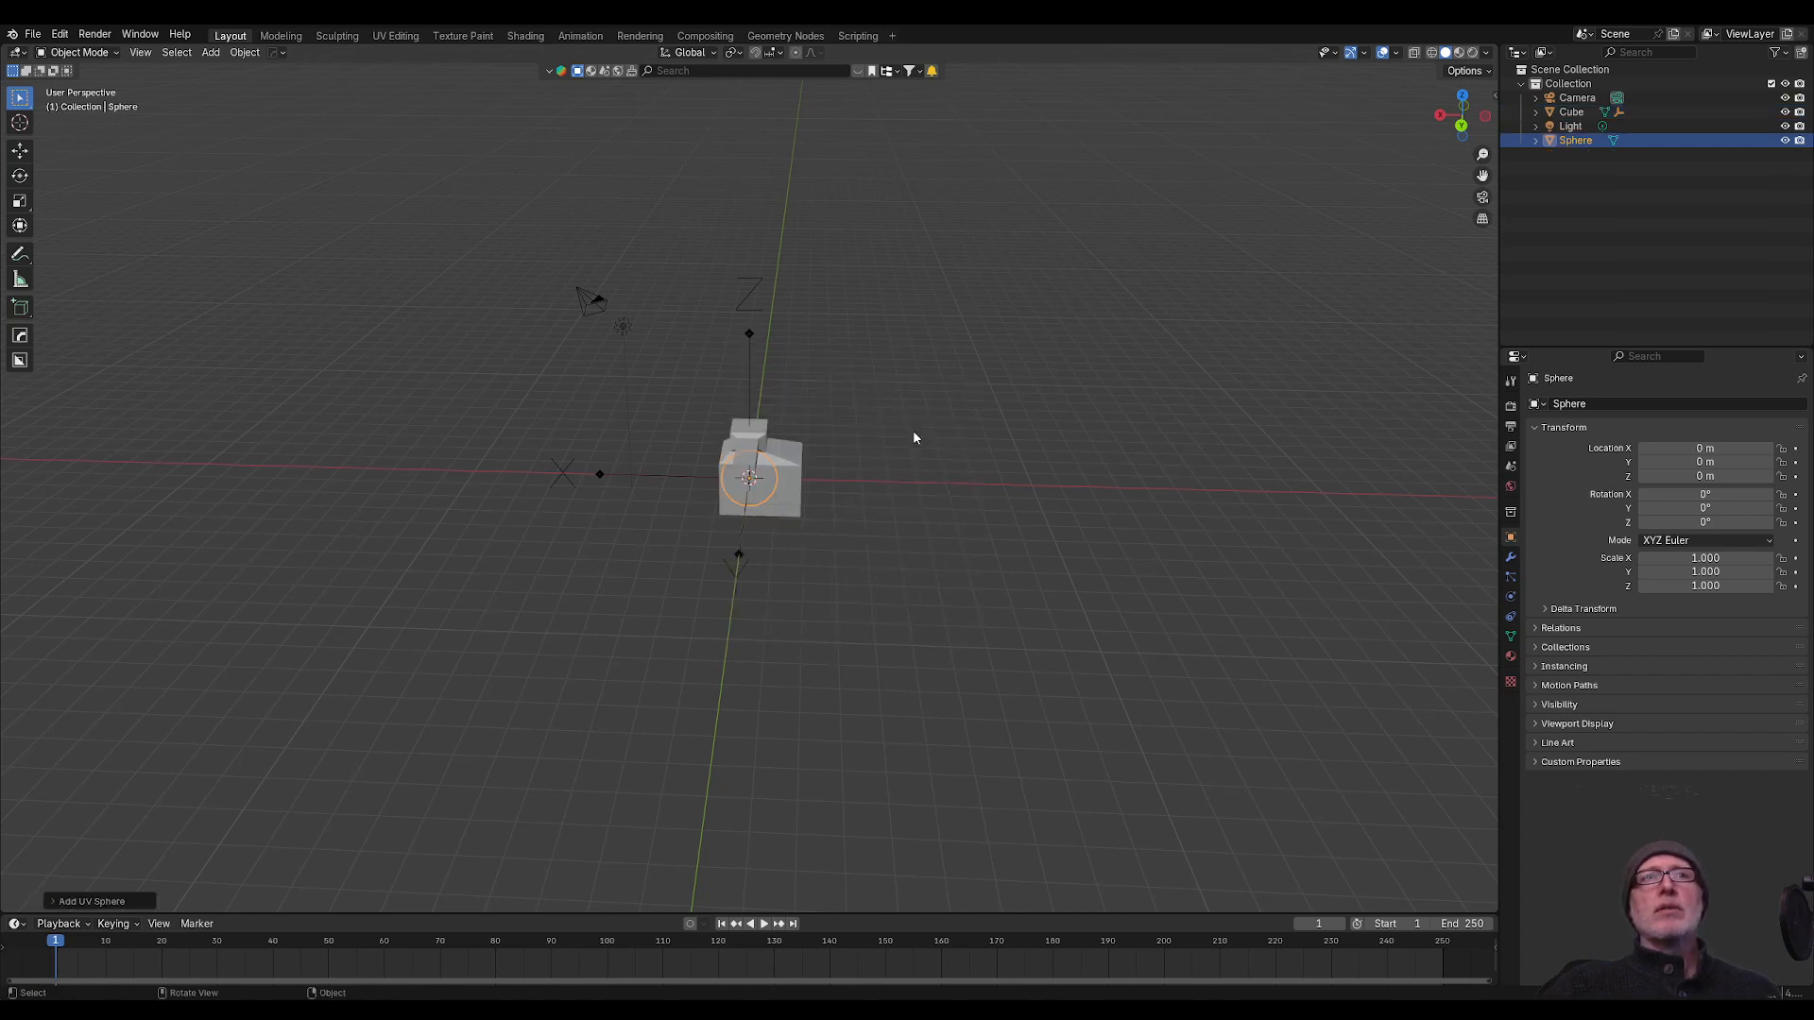
pyautogui.click(802, 513)
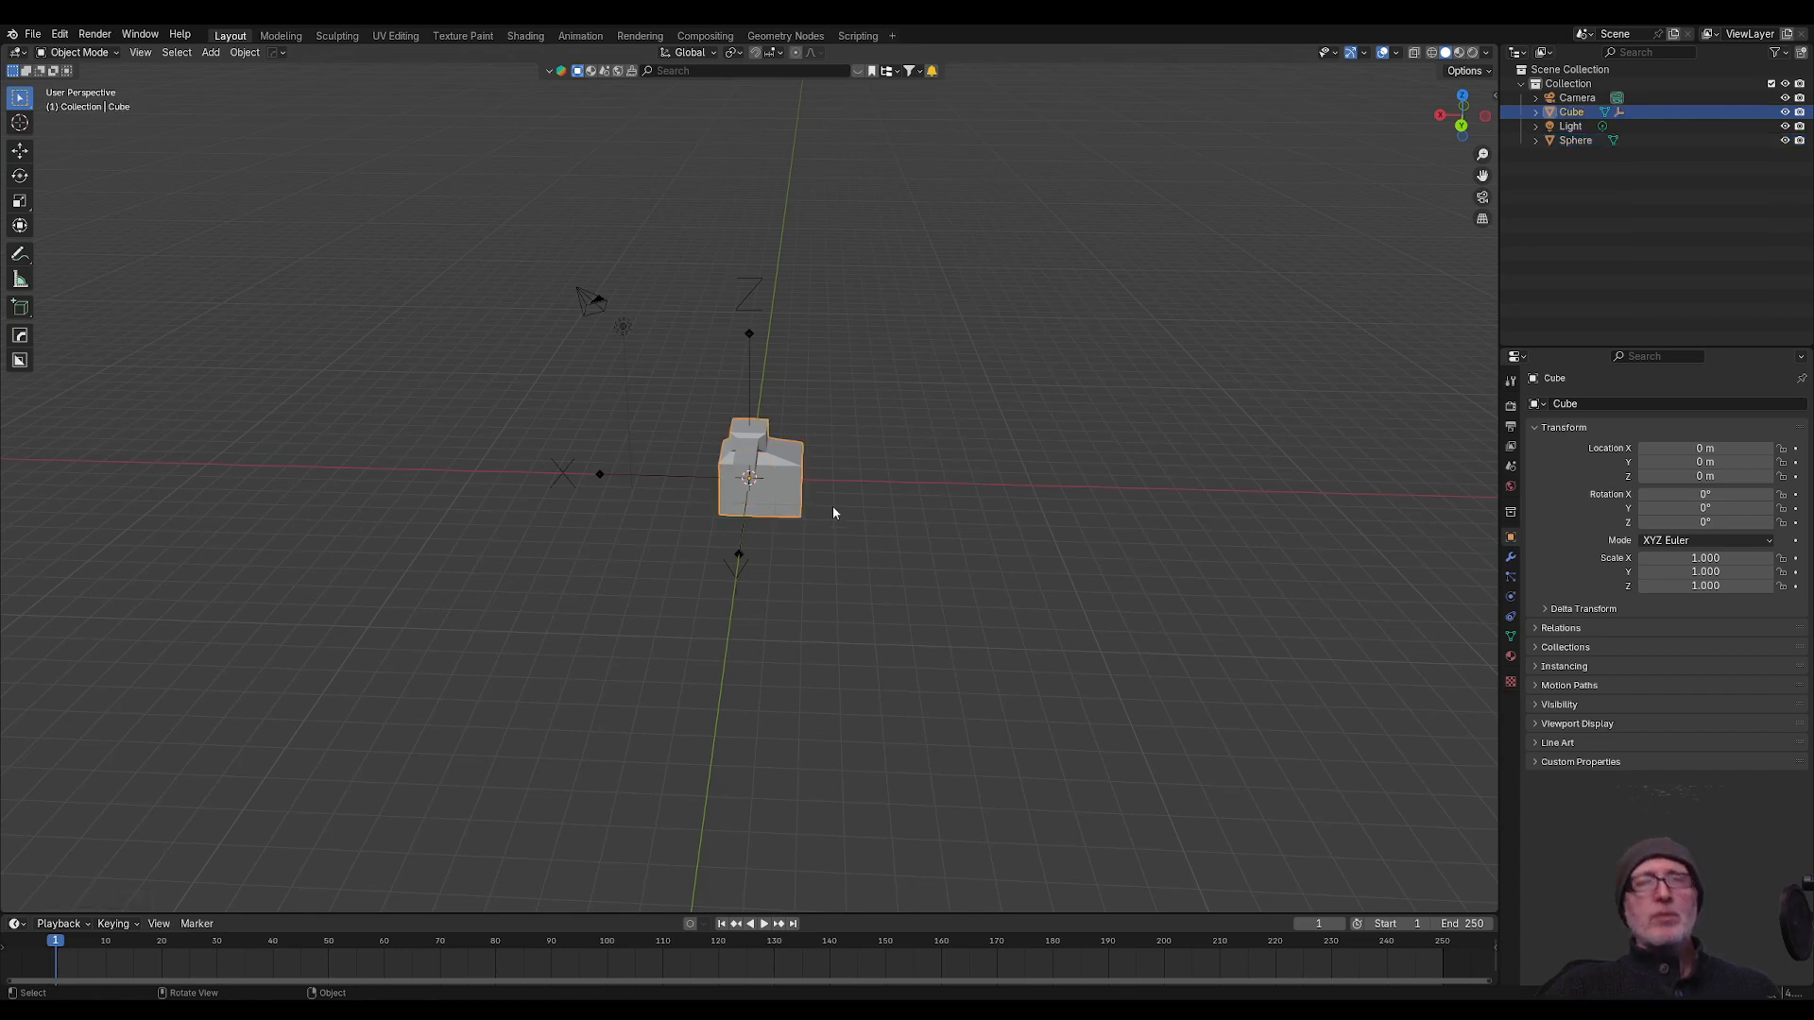
pyautogui.click(1576, 142)
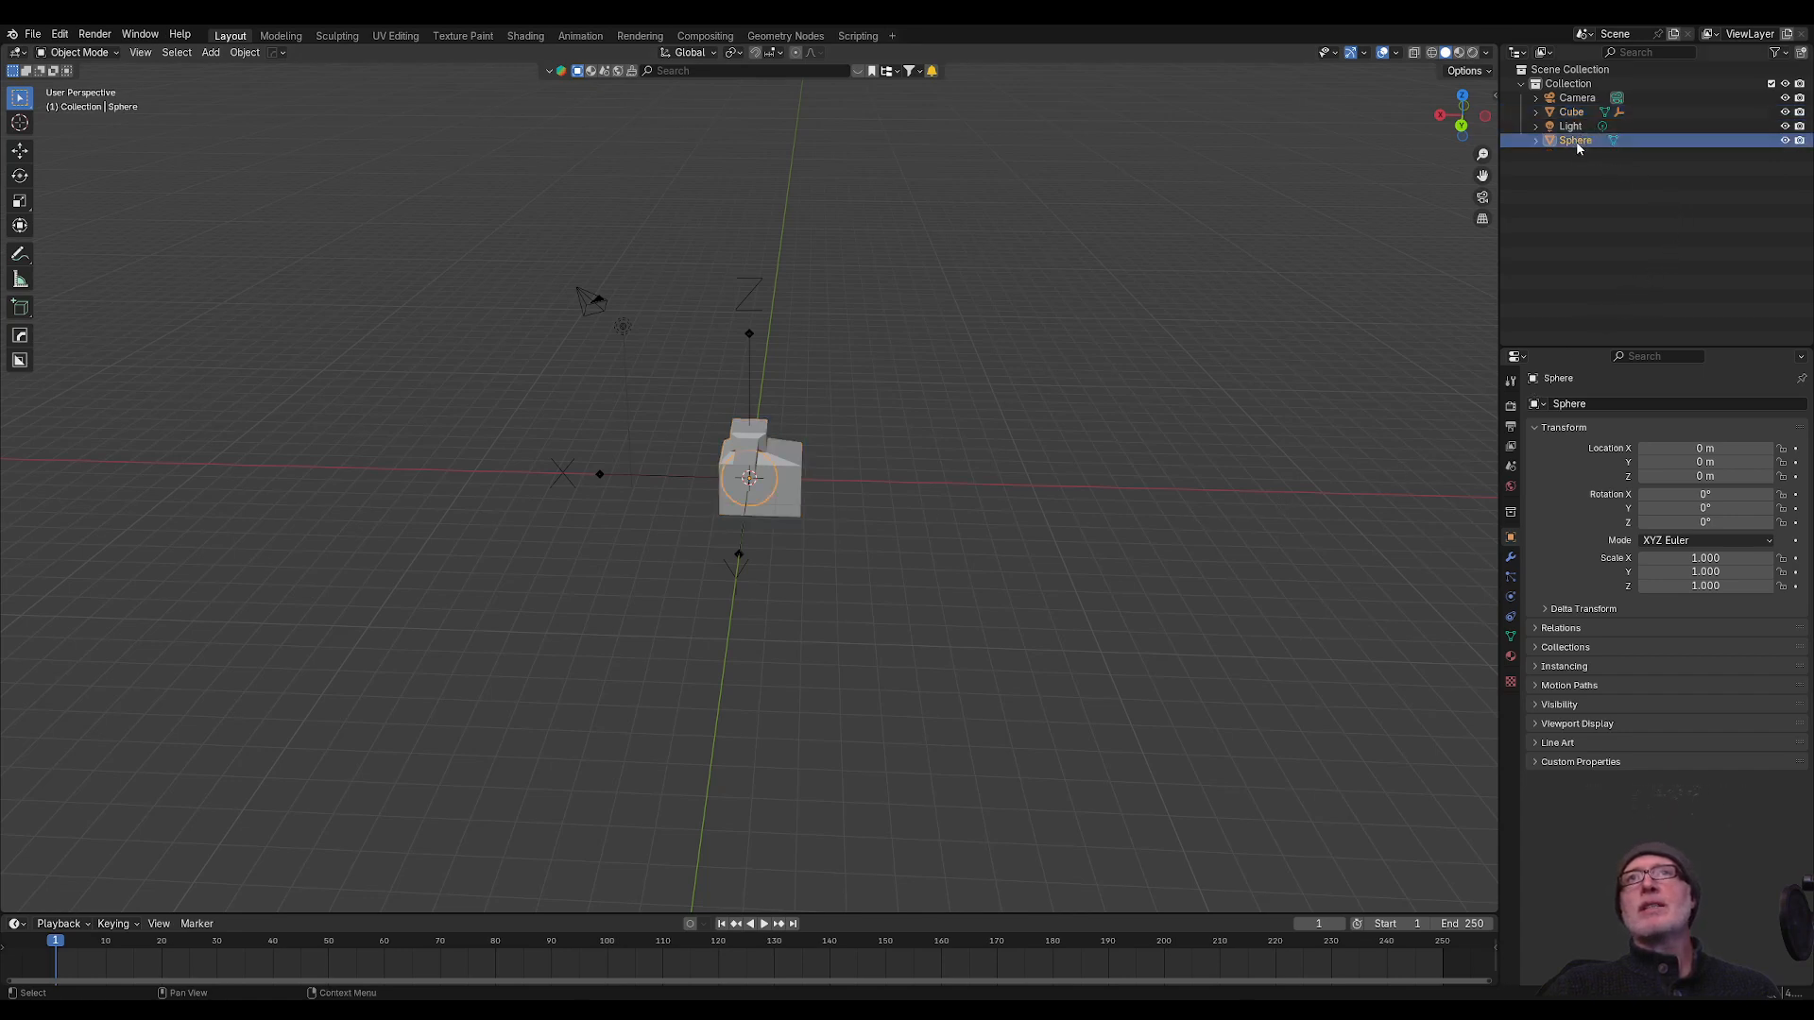
pyautogui.press('g')
pyautogui.press('y')
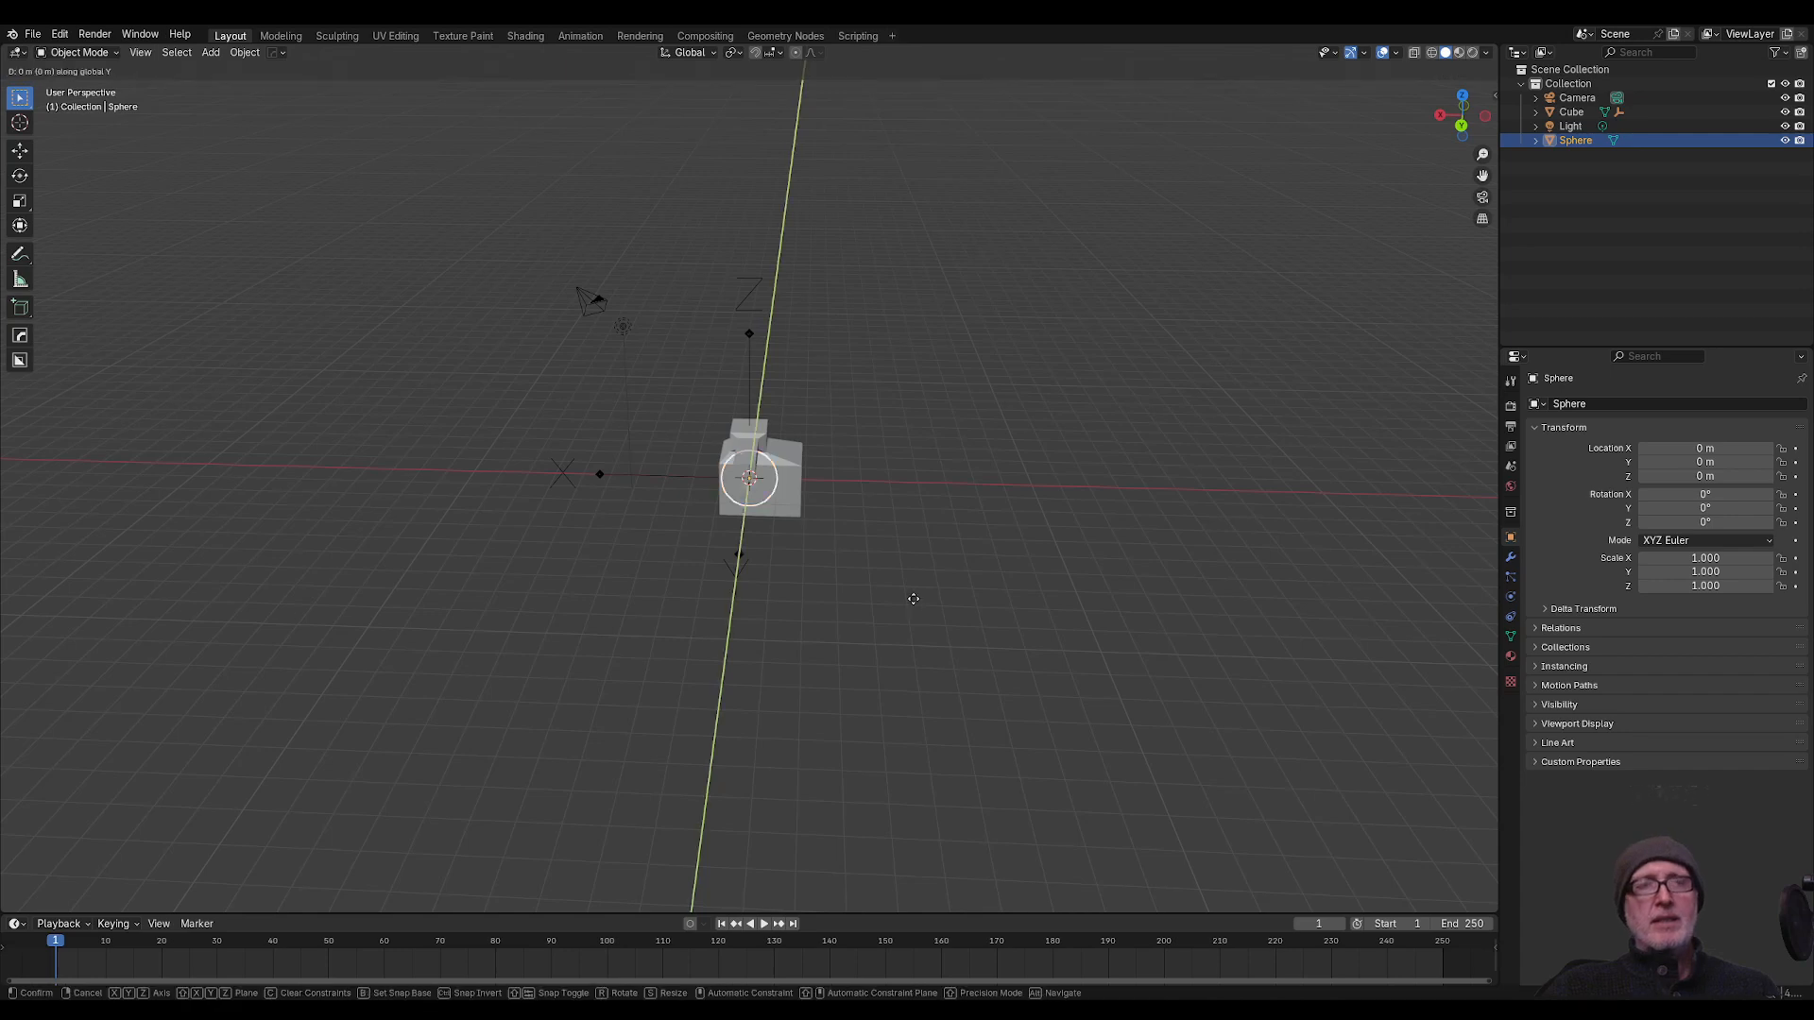
pyautogui.click(880, 845)
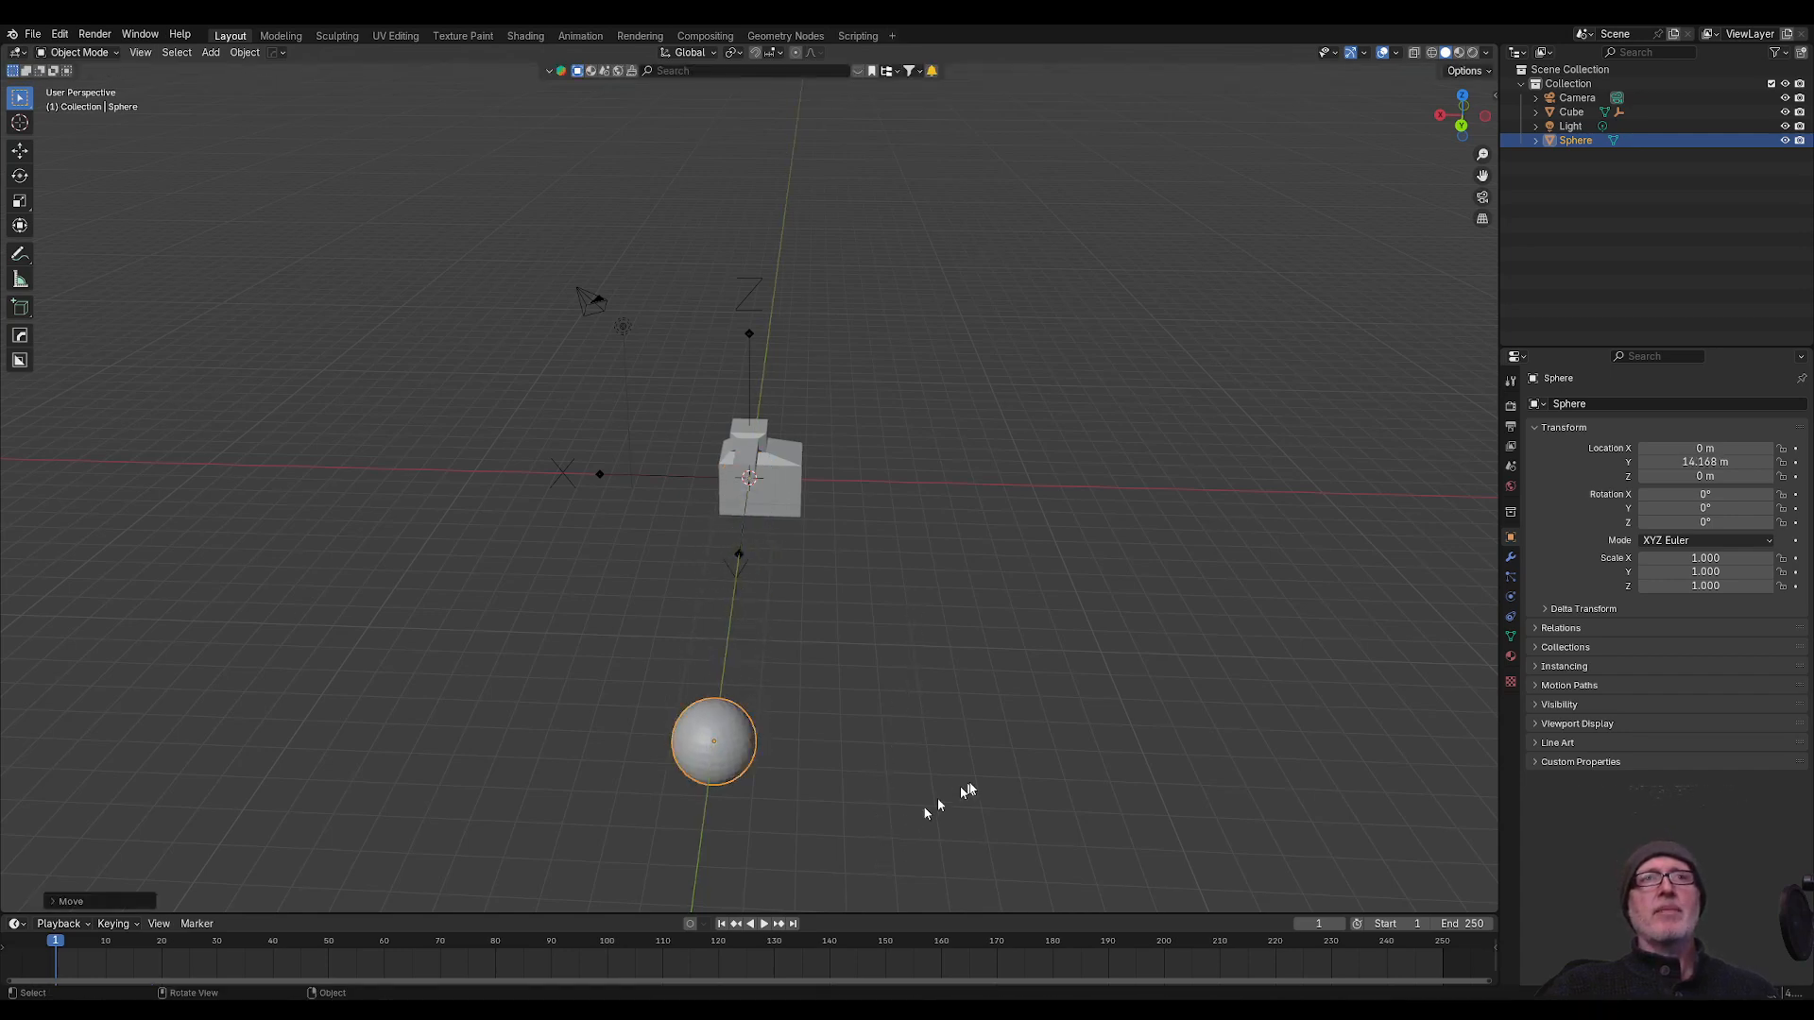
pyautogui.moveTo(938, 805); pyautogui.dragTo(865, 758, button='middle')
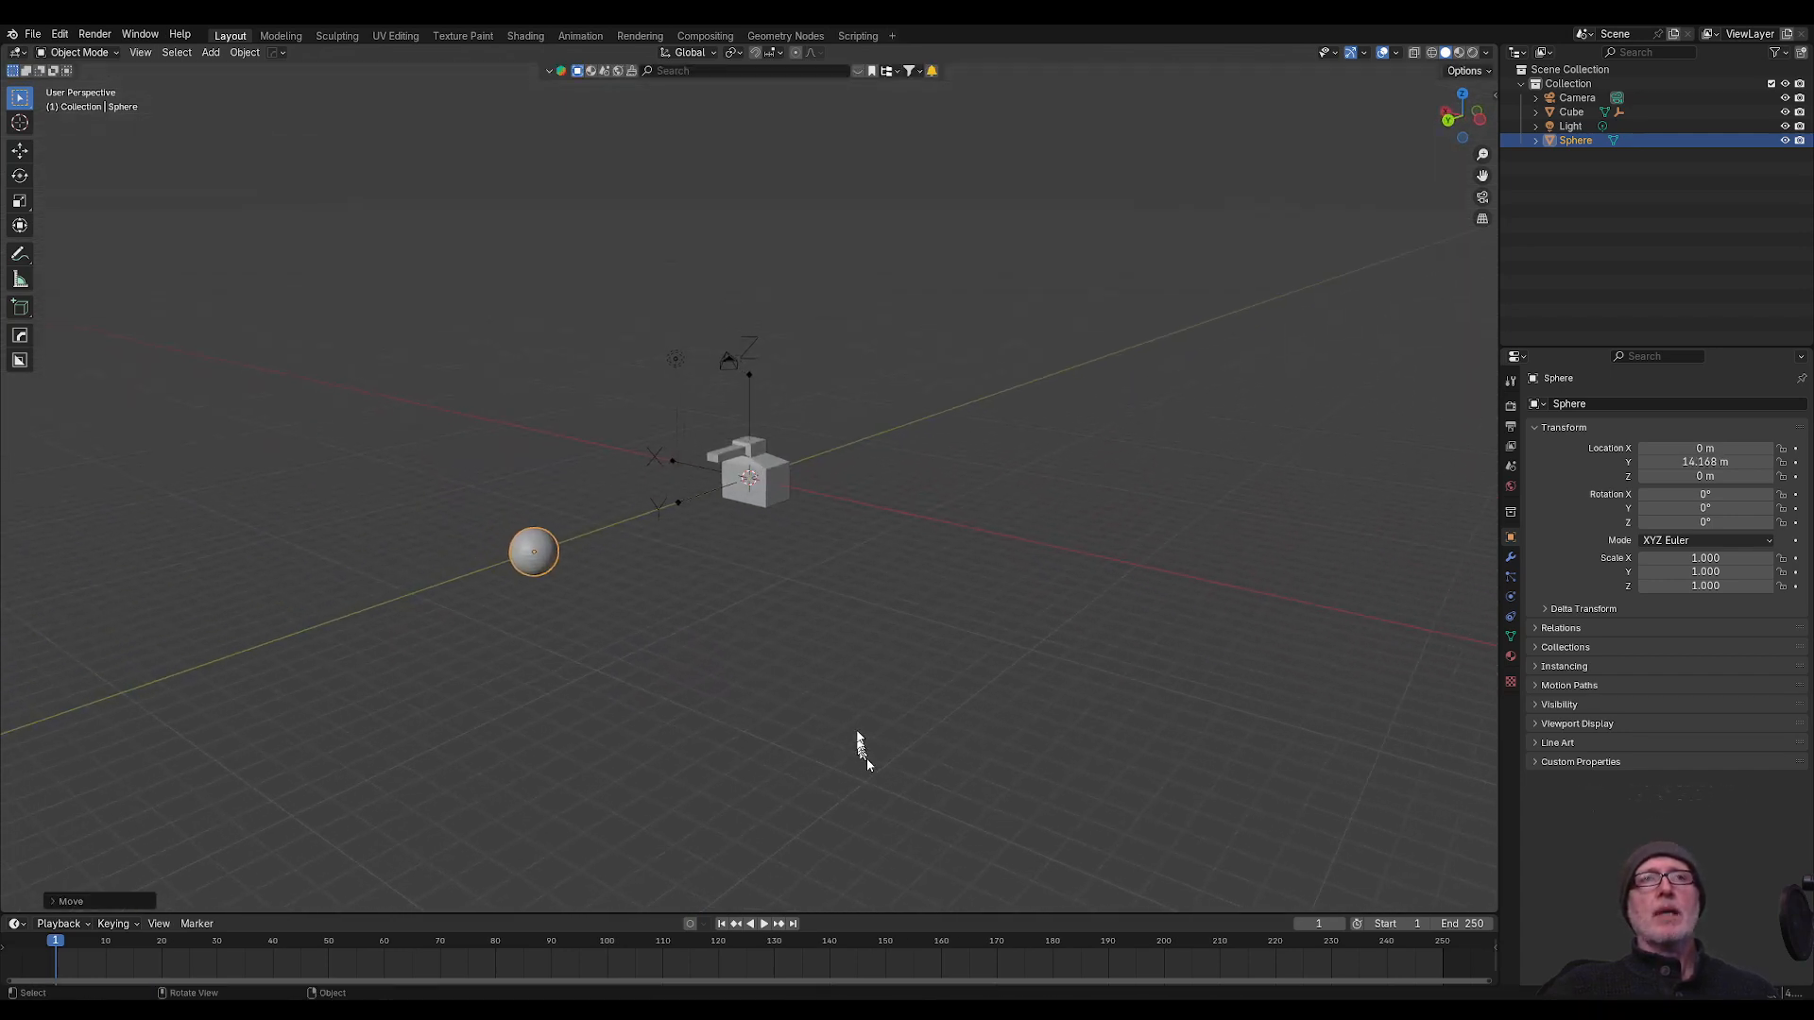
# Step: Add a Damped Track constraint to the cube with the sphere as its target
pyautogui.click(775, 496)
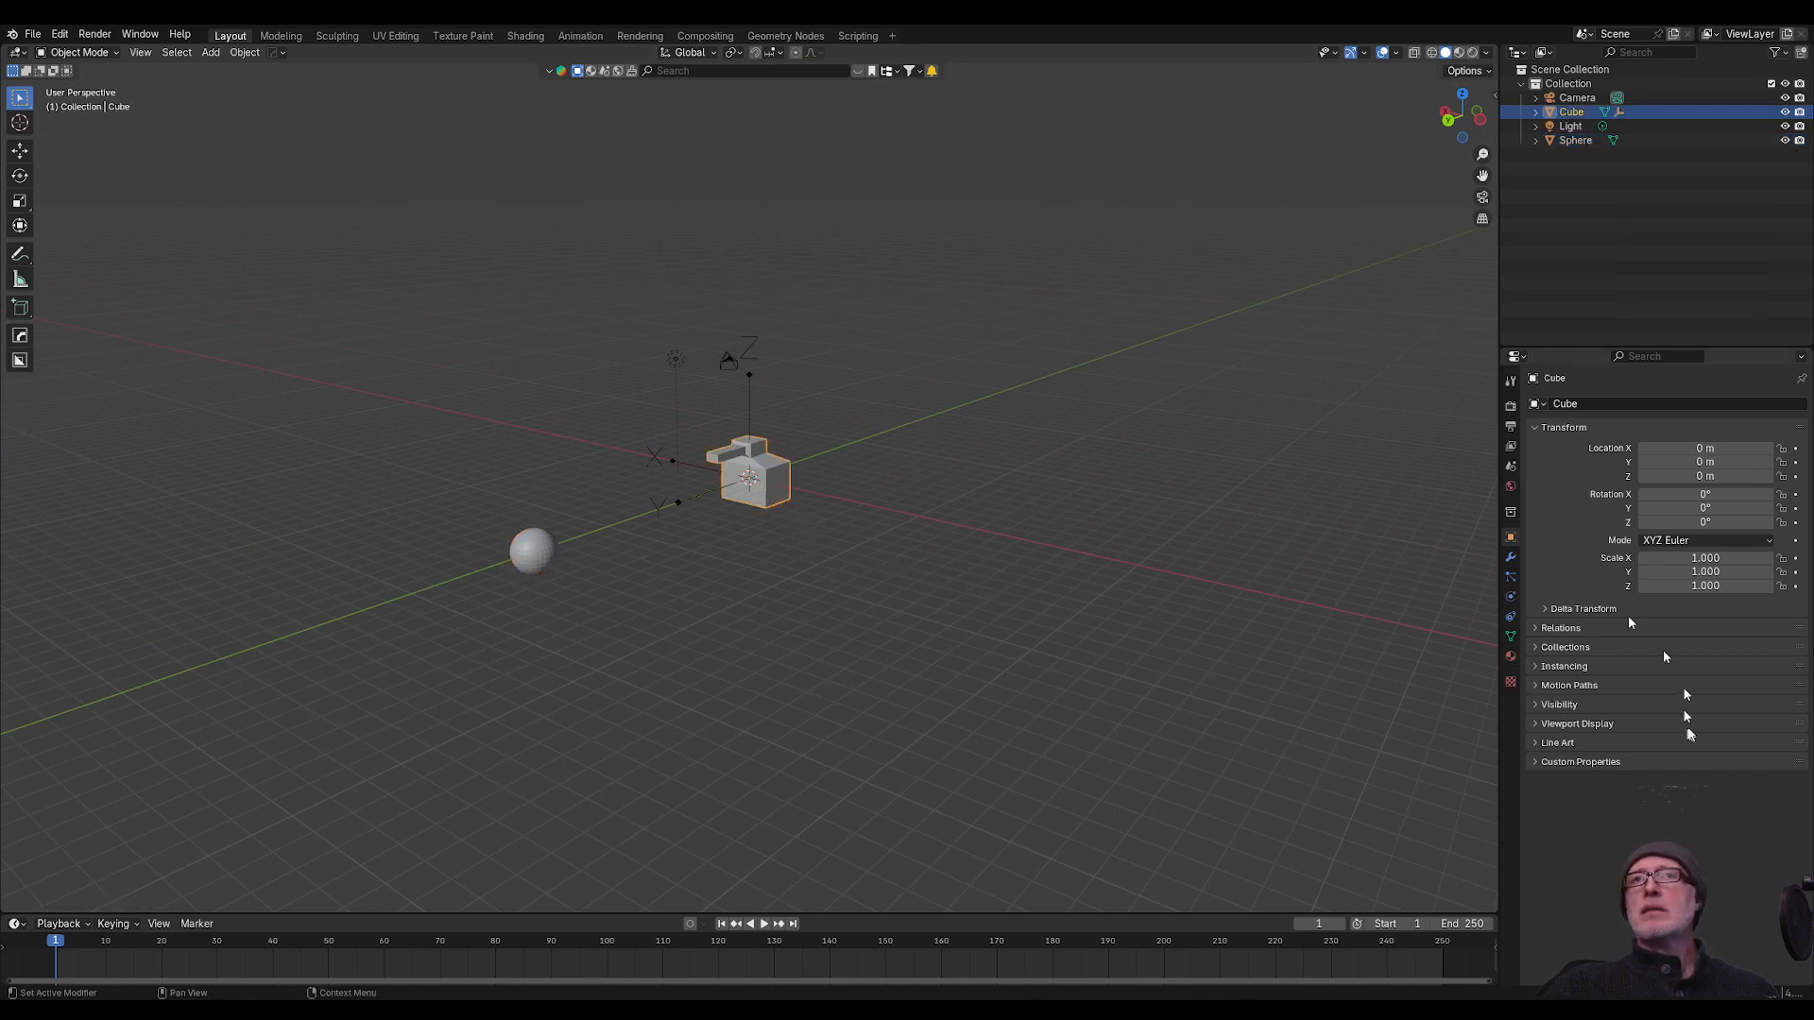
pyautogui.click(1511, 619)
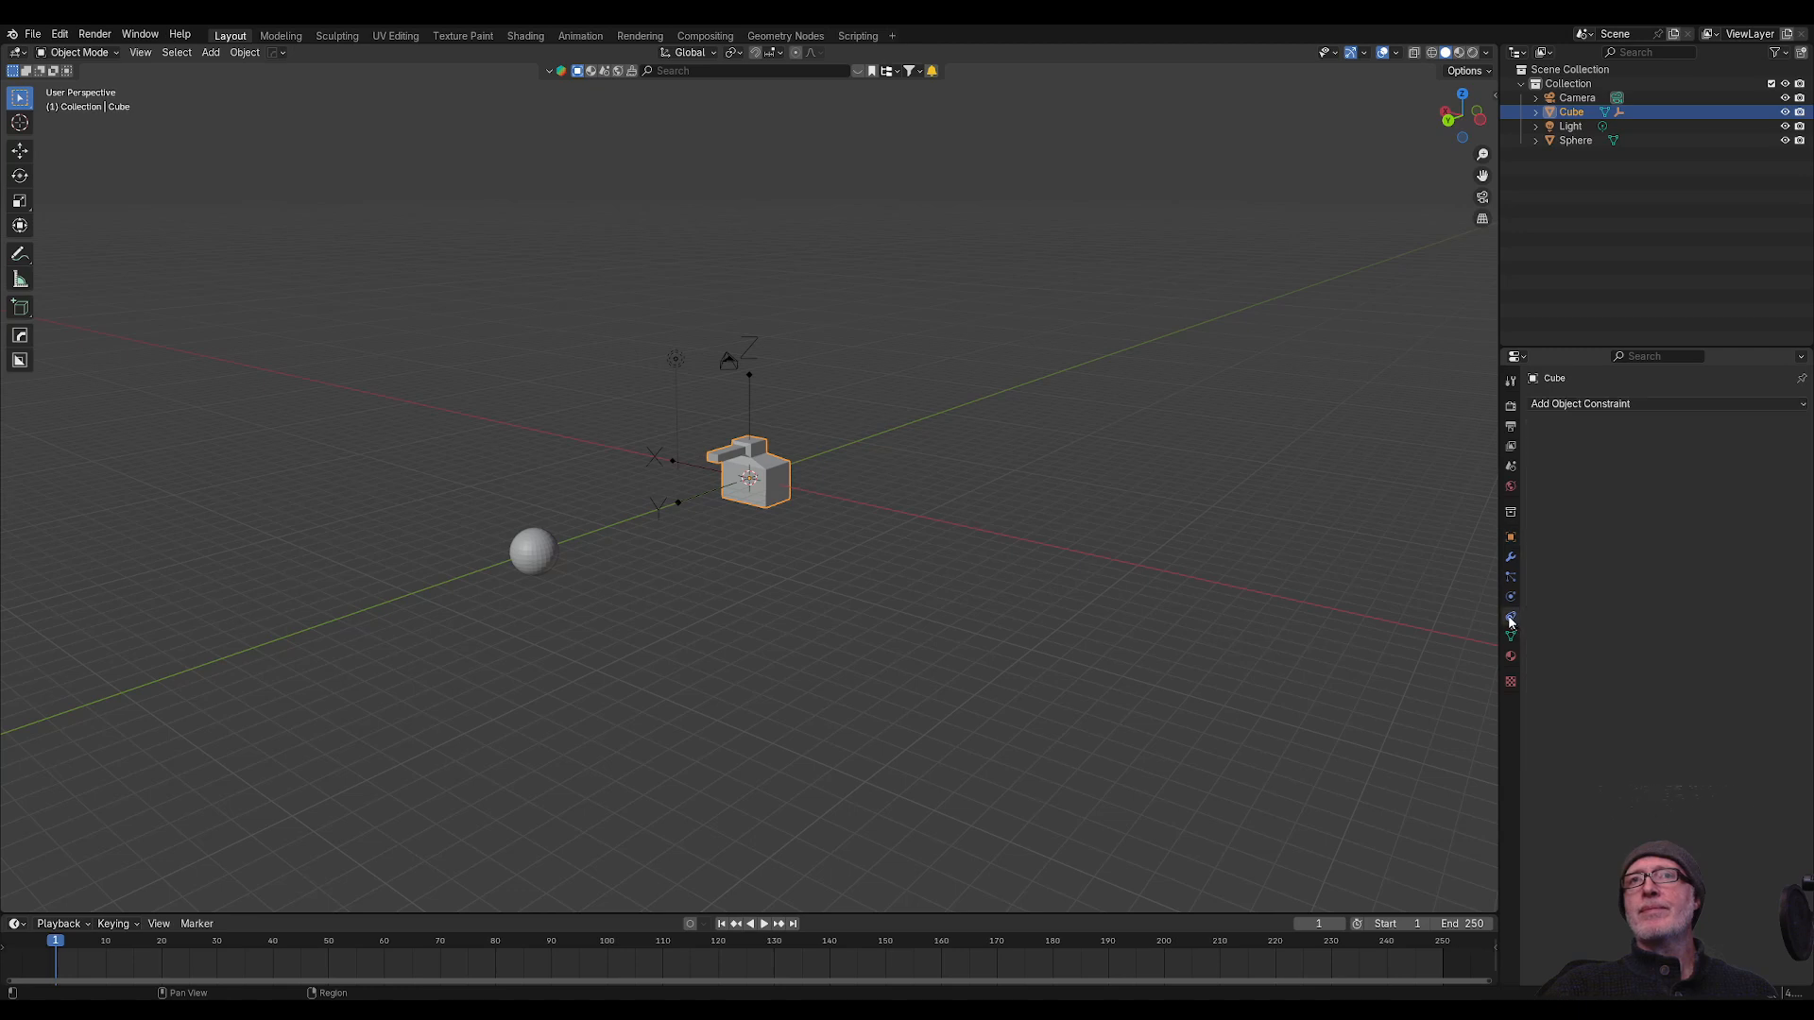
pyautogui.click(1651, 404)
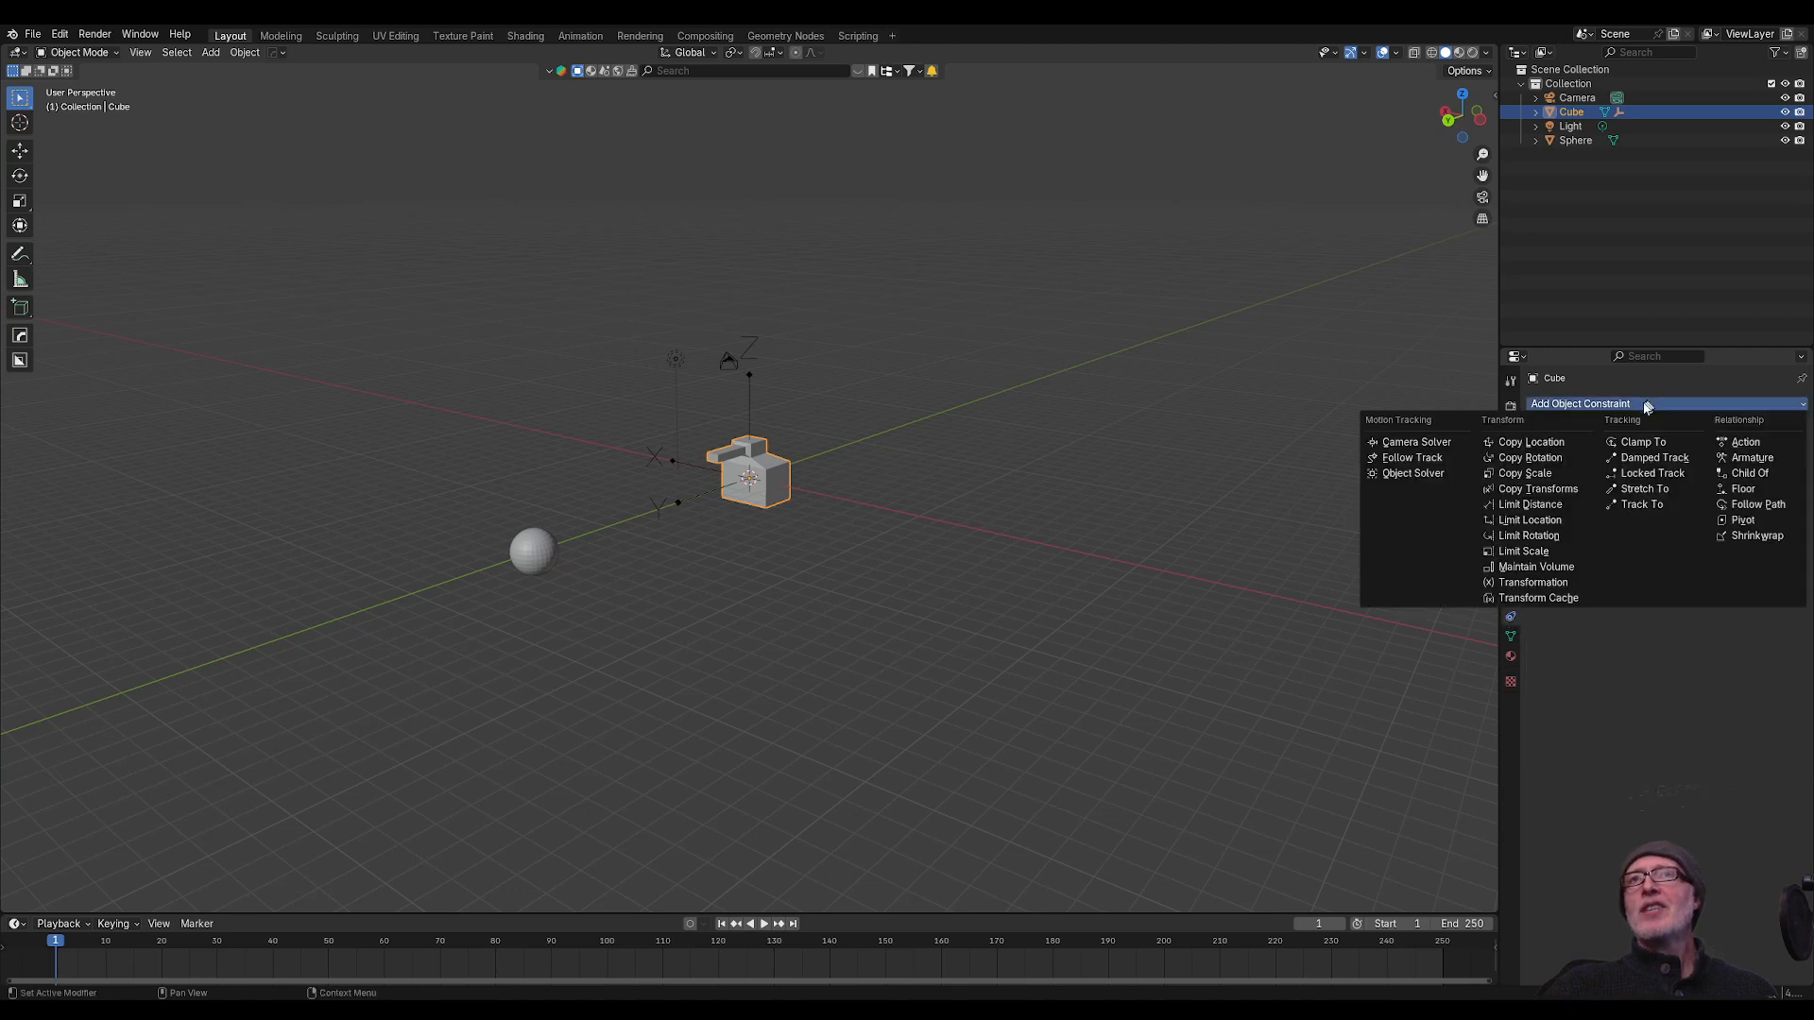
pyautogui.click(1649, 459)
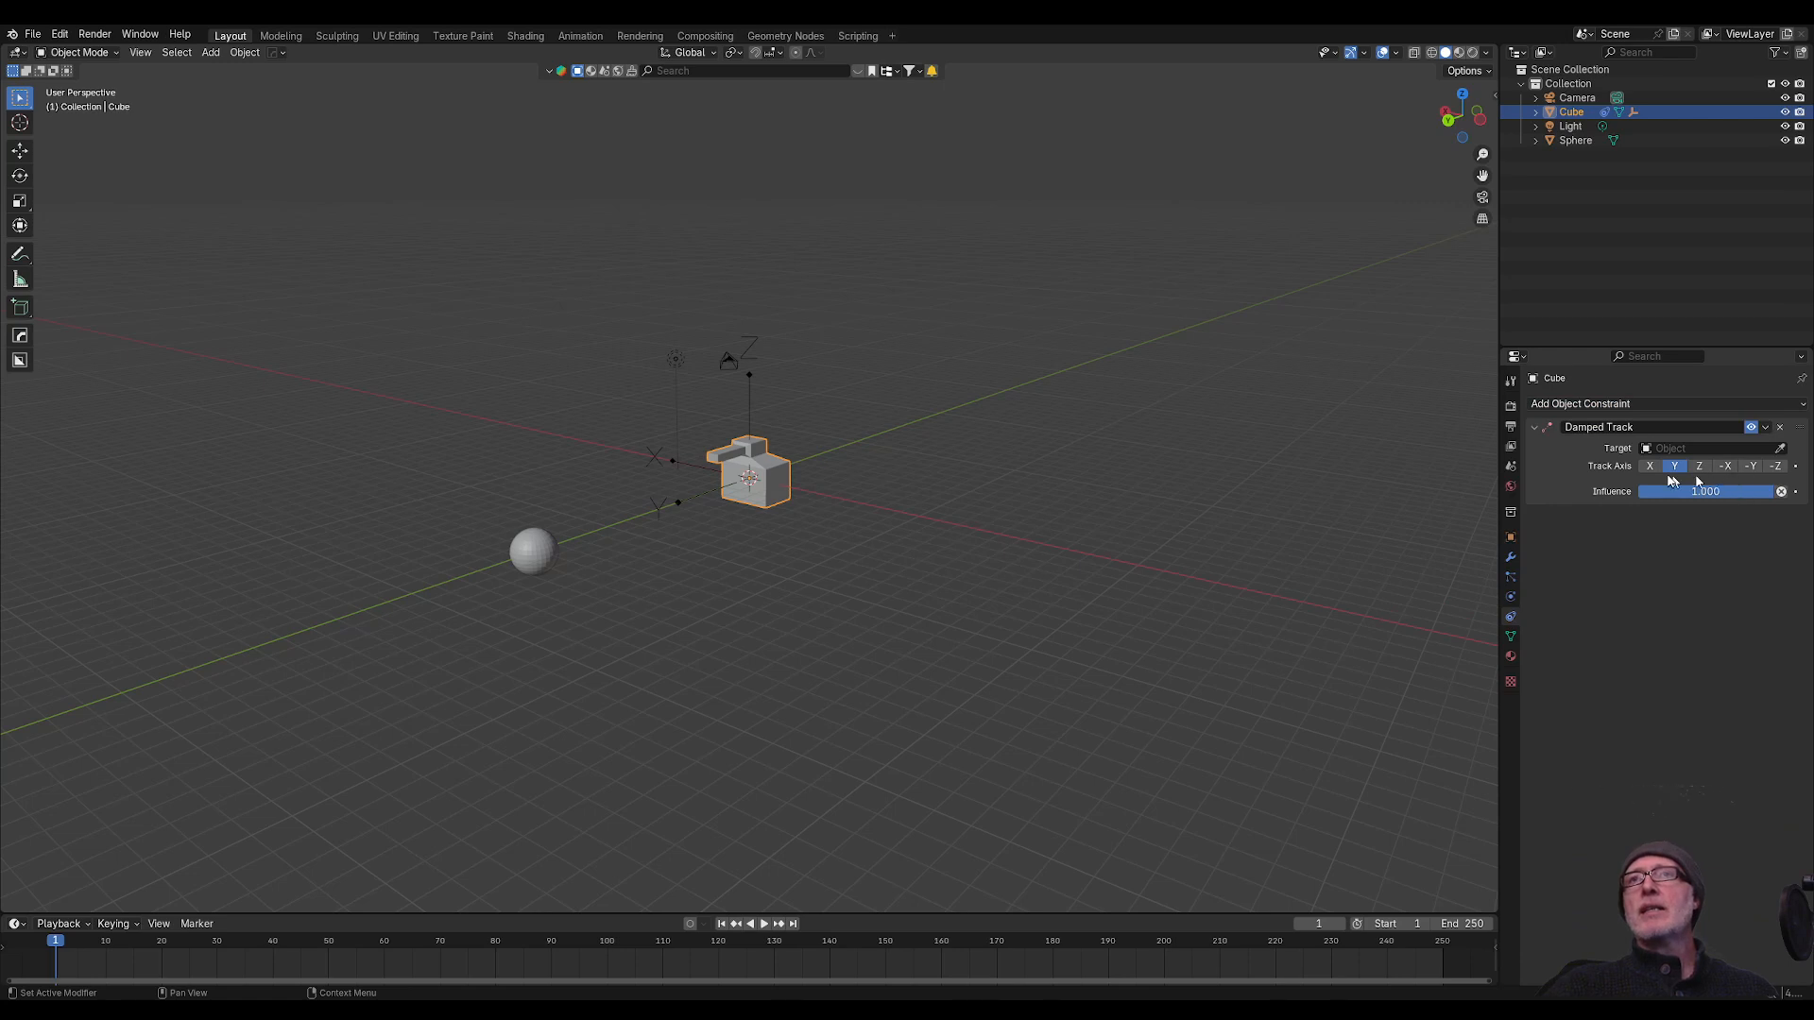
pyautogui.click(1780, 449)
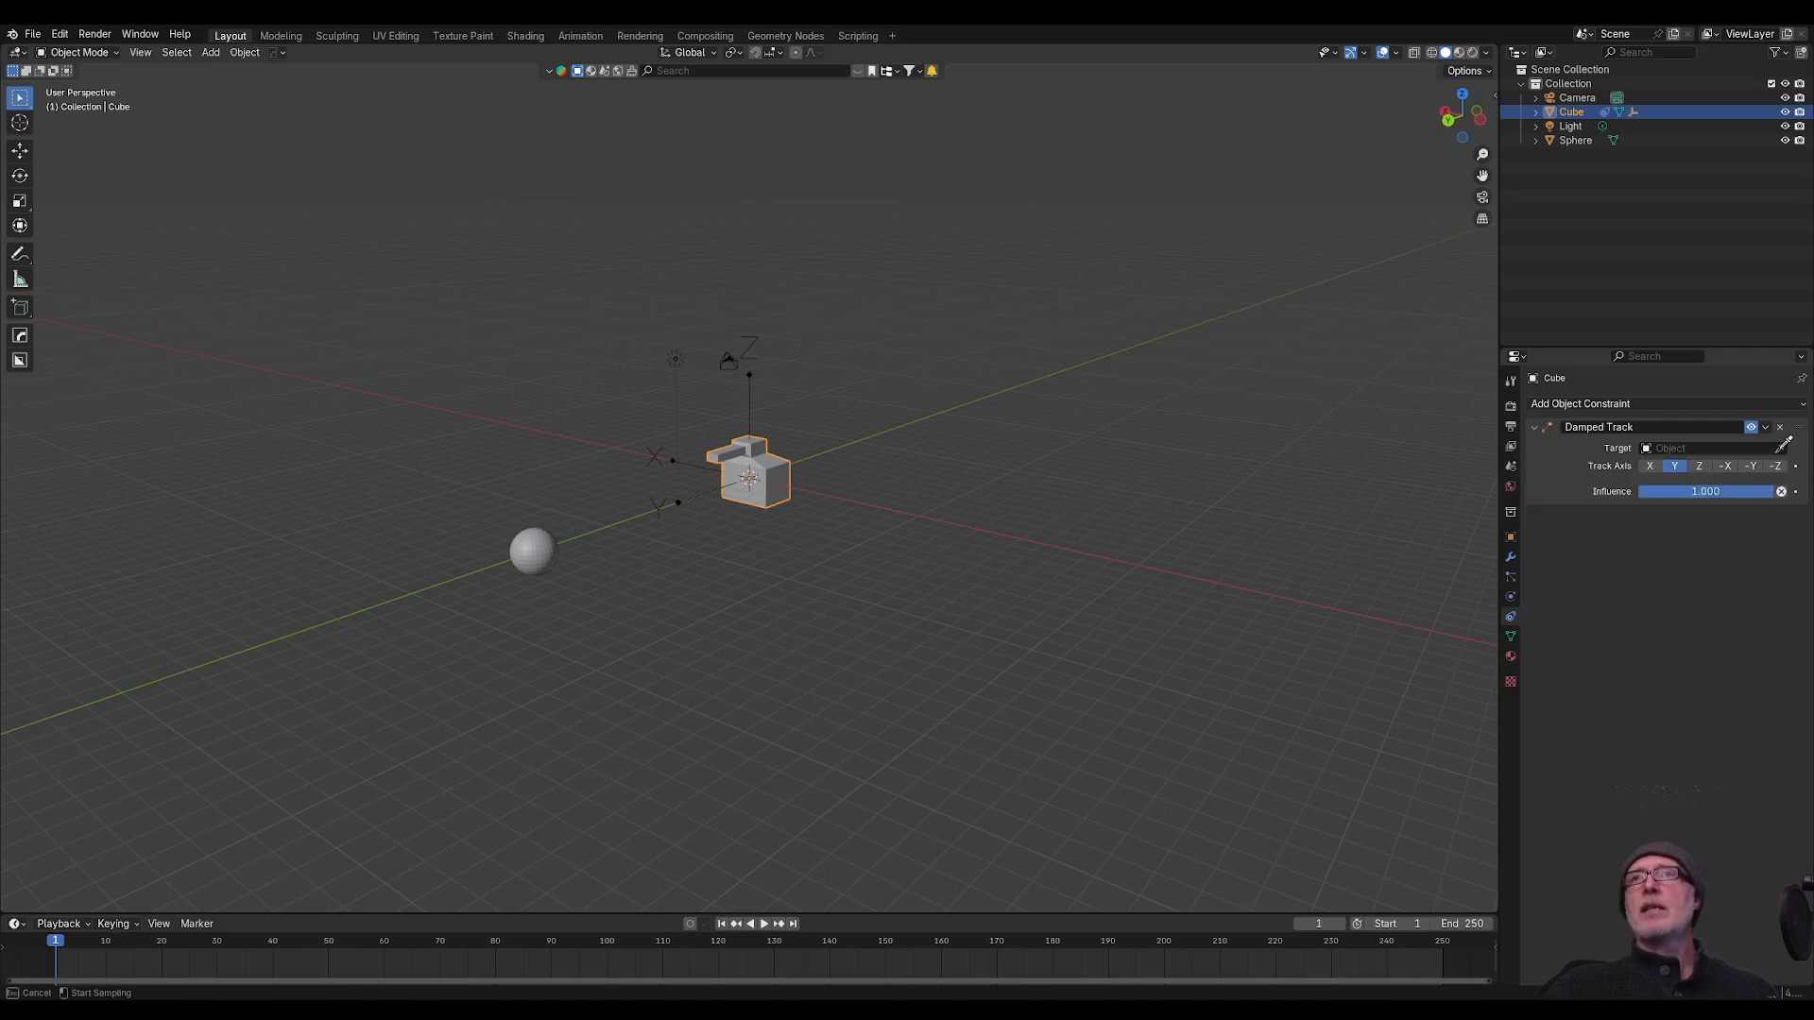
pyautogui.click(537, 548)
# Step: Move the sphere freely in front of the turret twice to test how the barrel tracks it
pyautogui.moveTo(631, 652); pyautogui.dragTo(765, 668, button='middle')
pyautogui.click(775, 563)
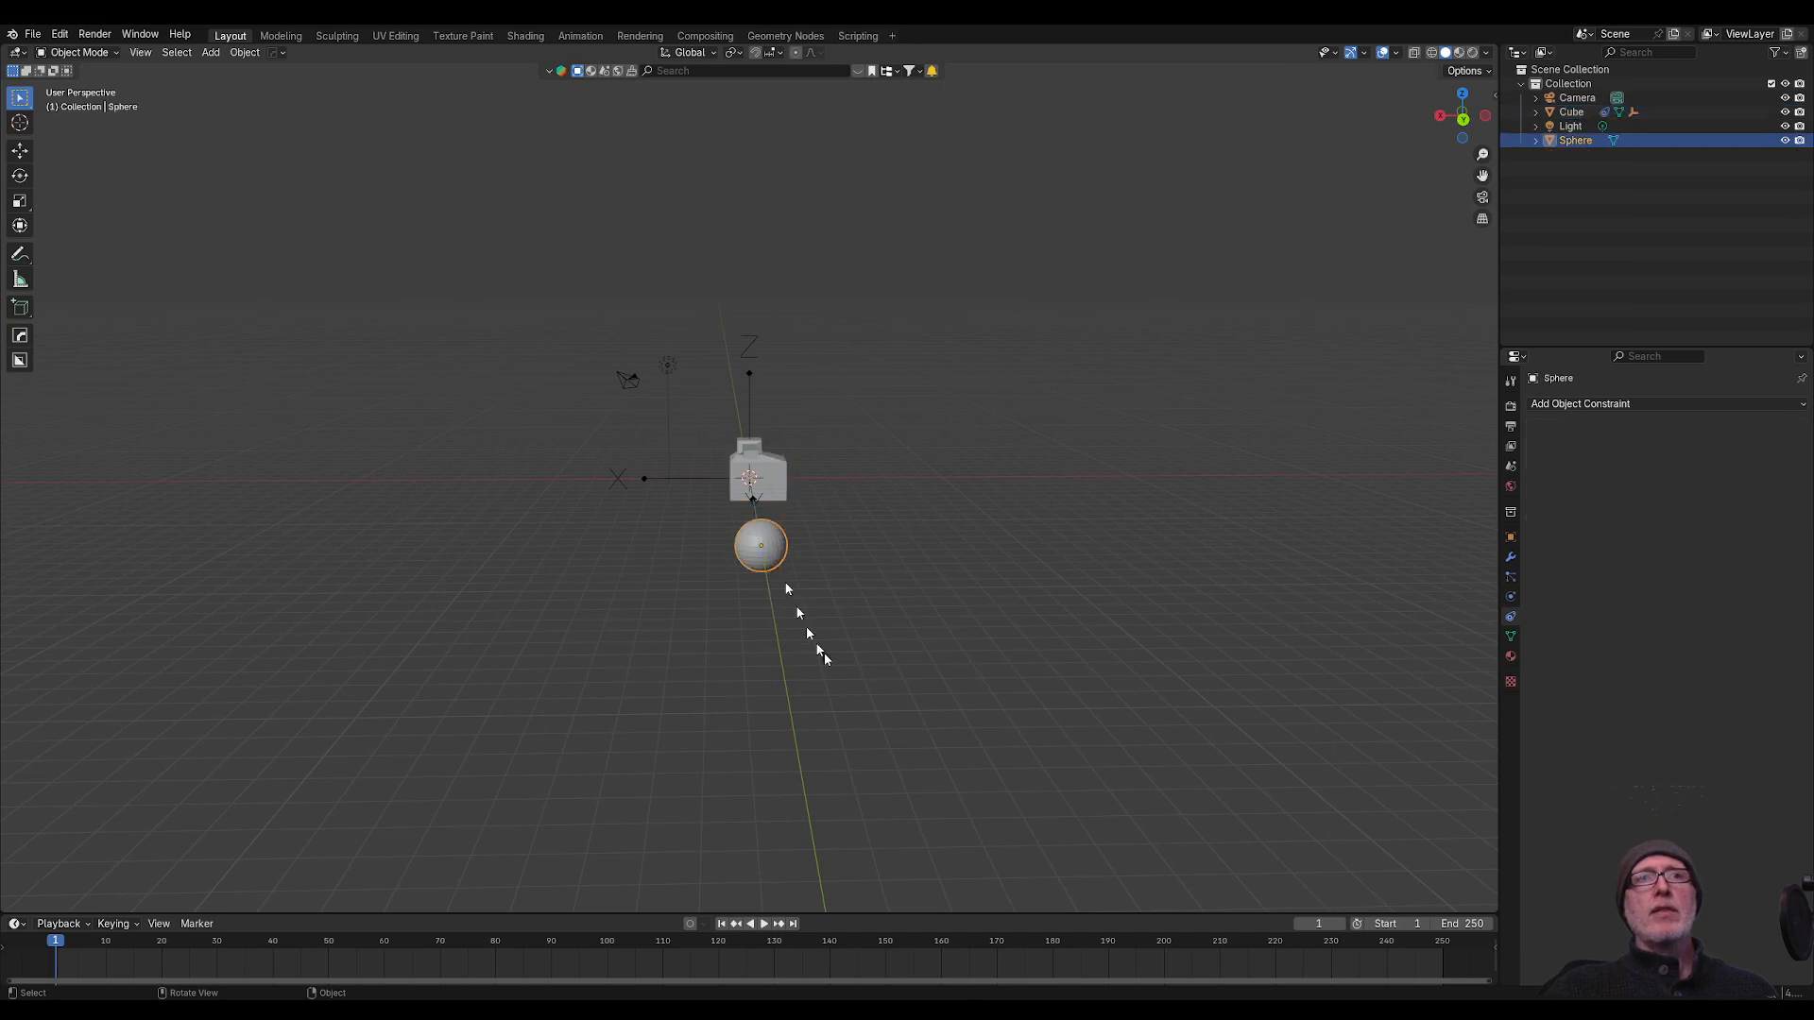
pyautogui.press('g')
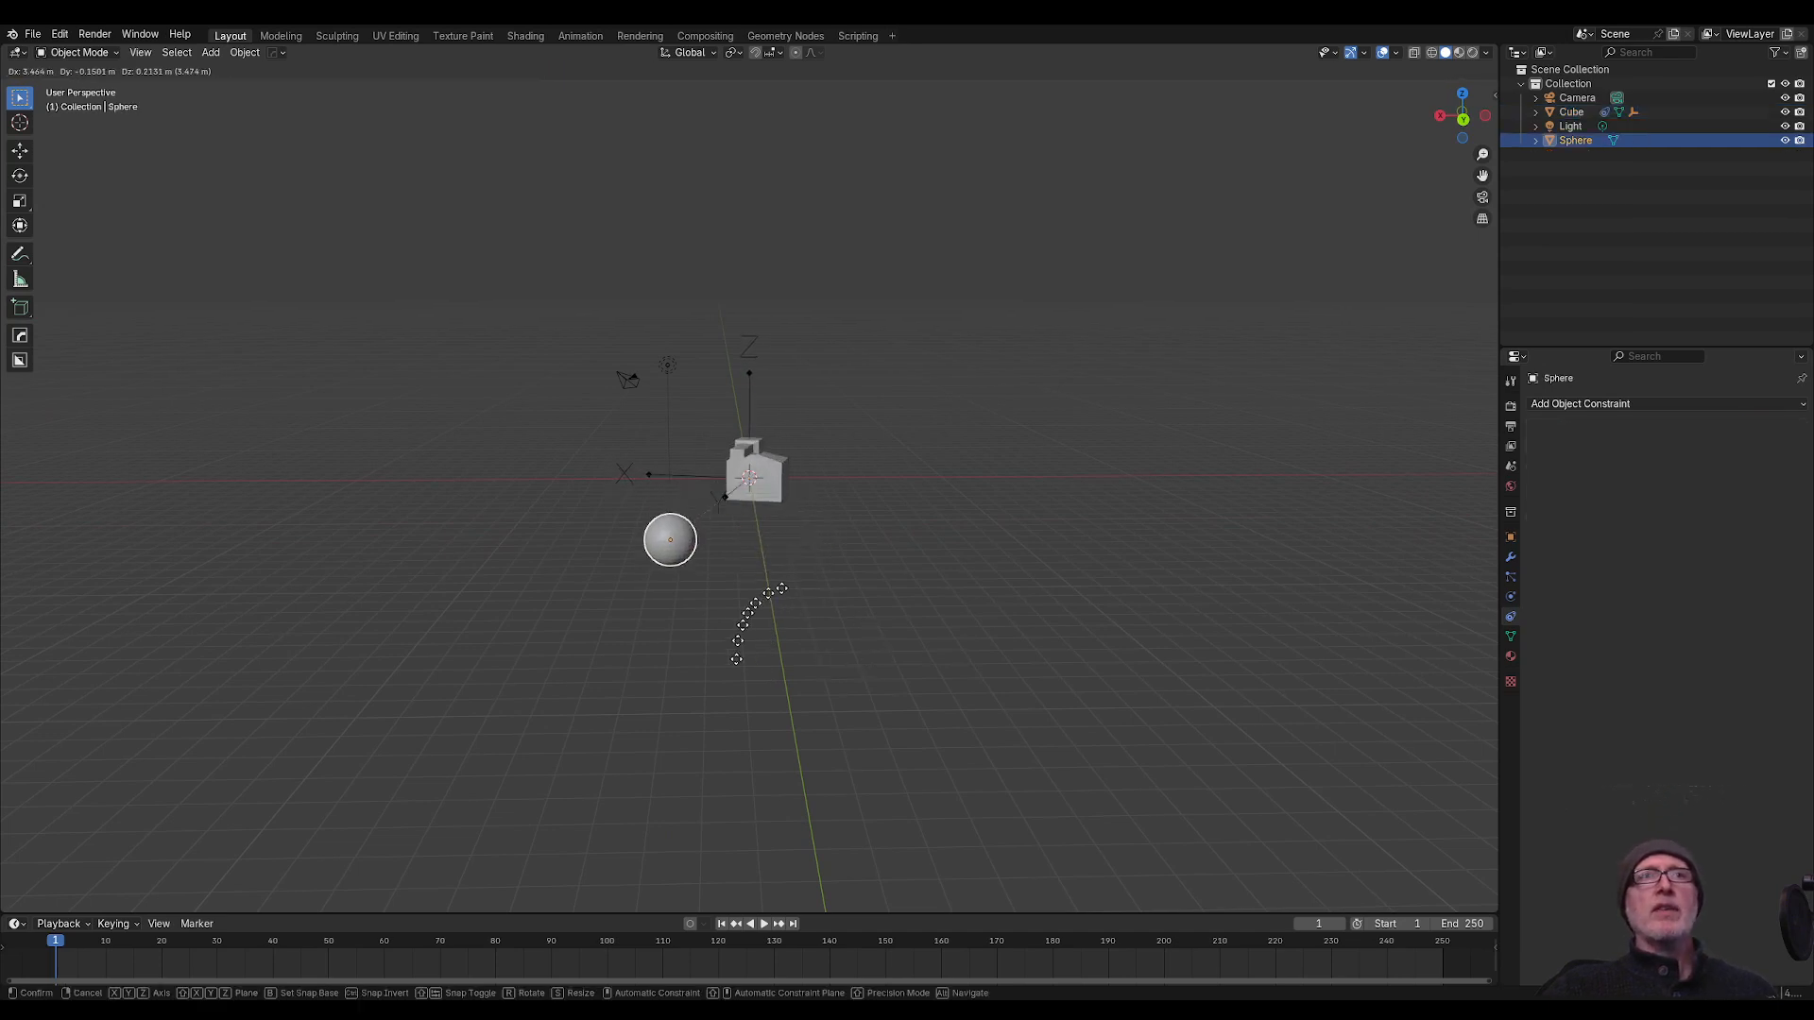
pyautogui.click(862, 698)
pyautogui.scroll(3, 865, 703)
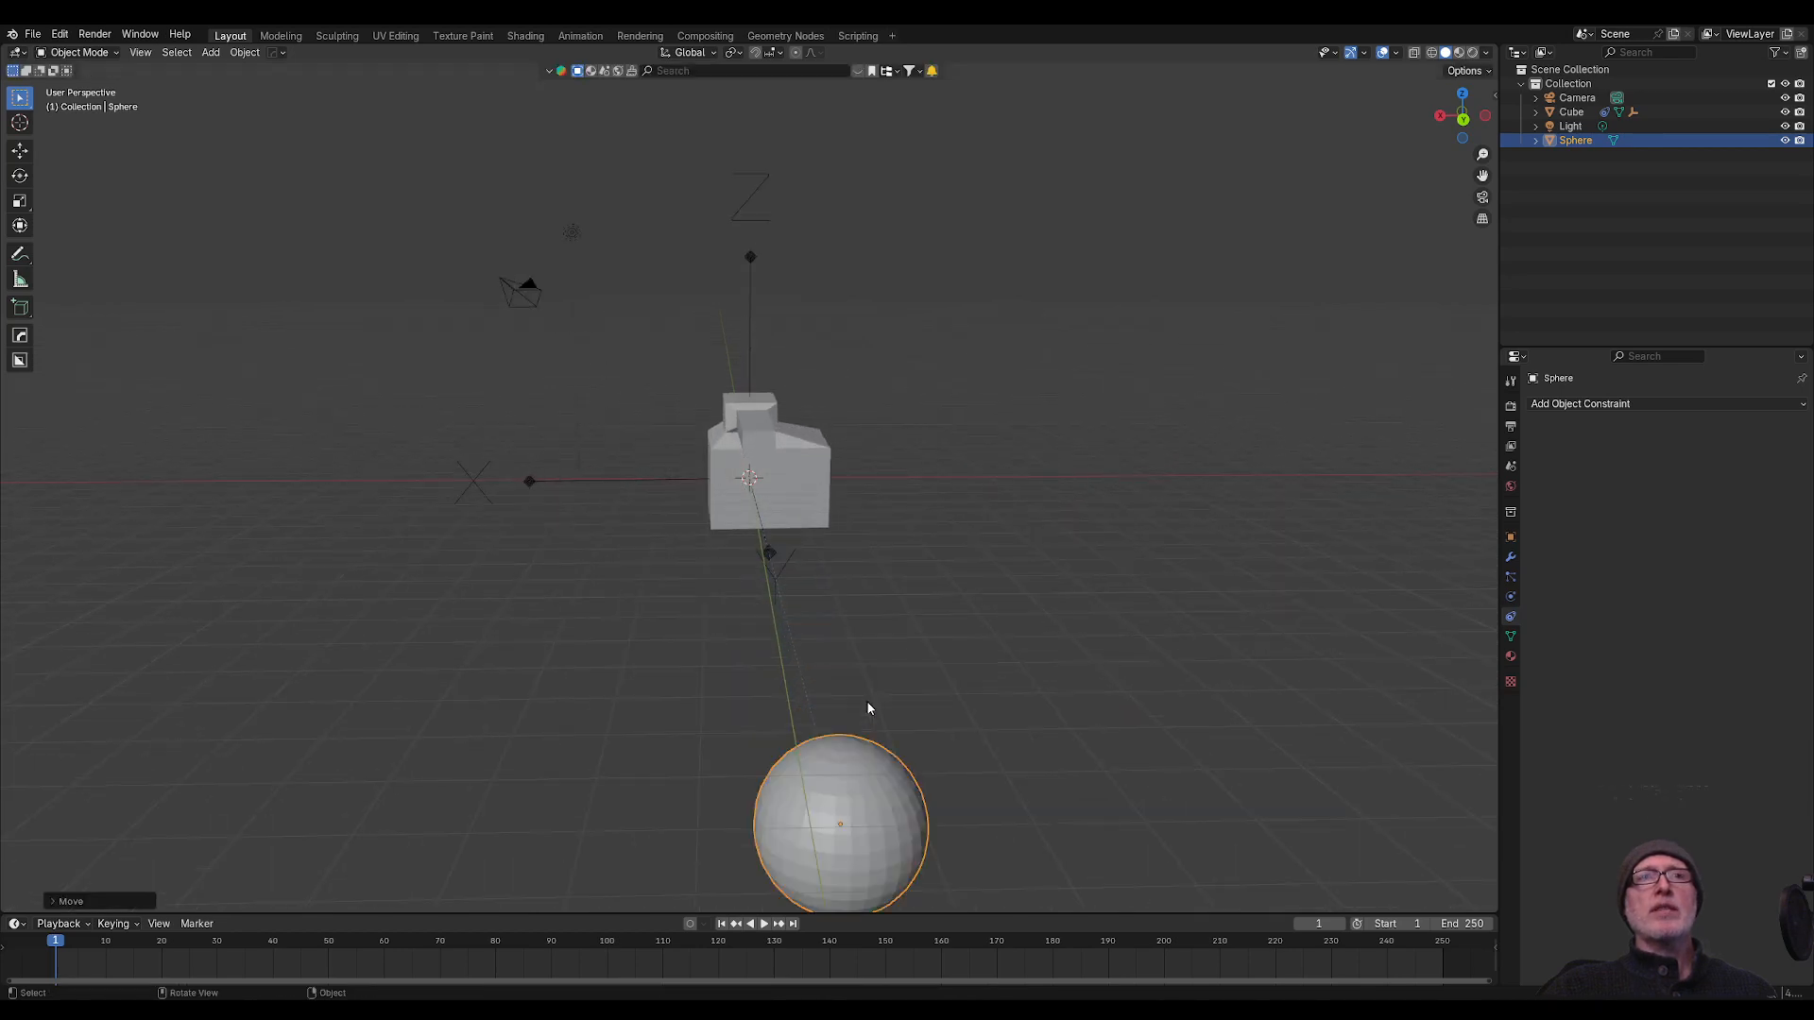
pyautogui.scroll(-1, 883, 736)
pyautogui.press('g')
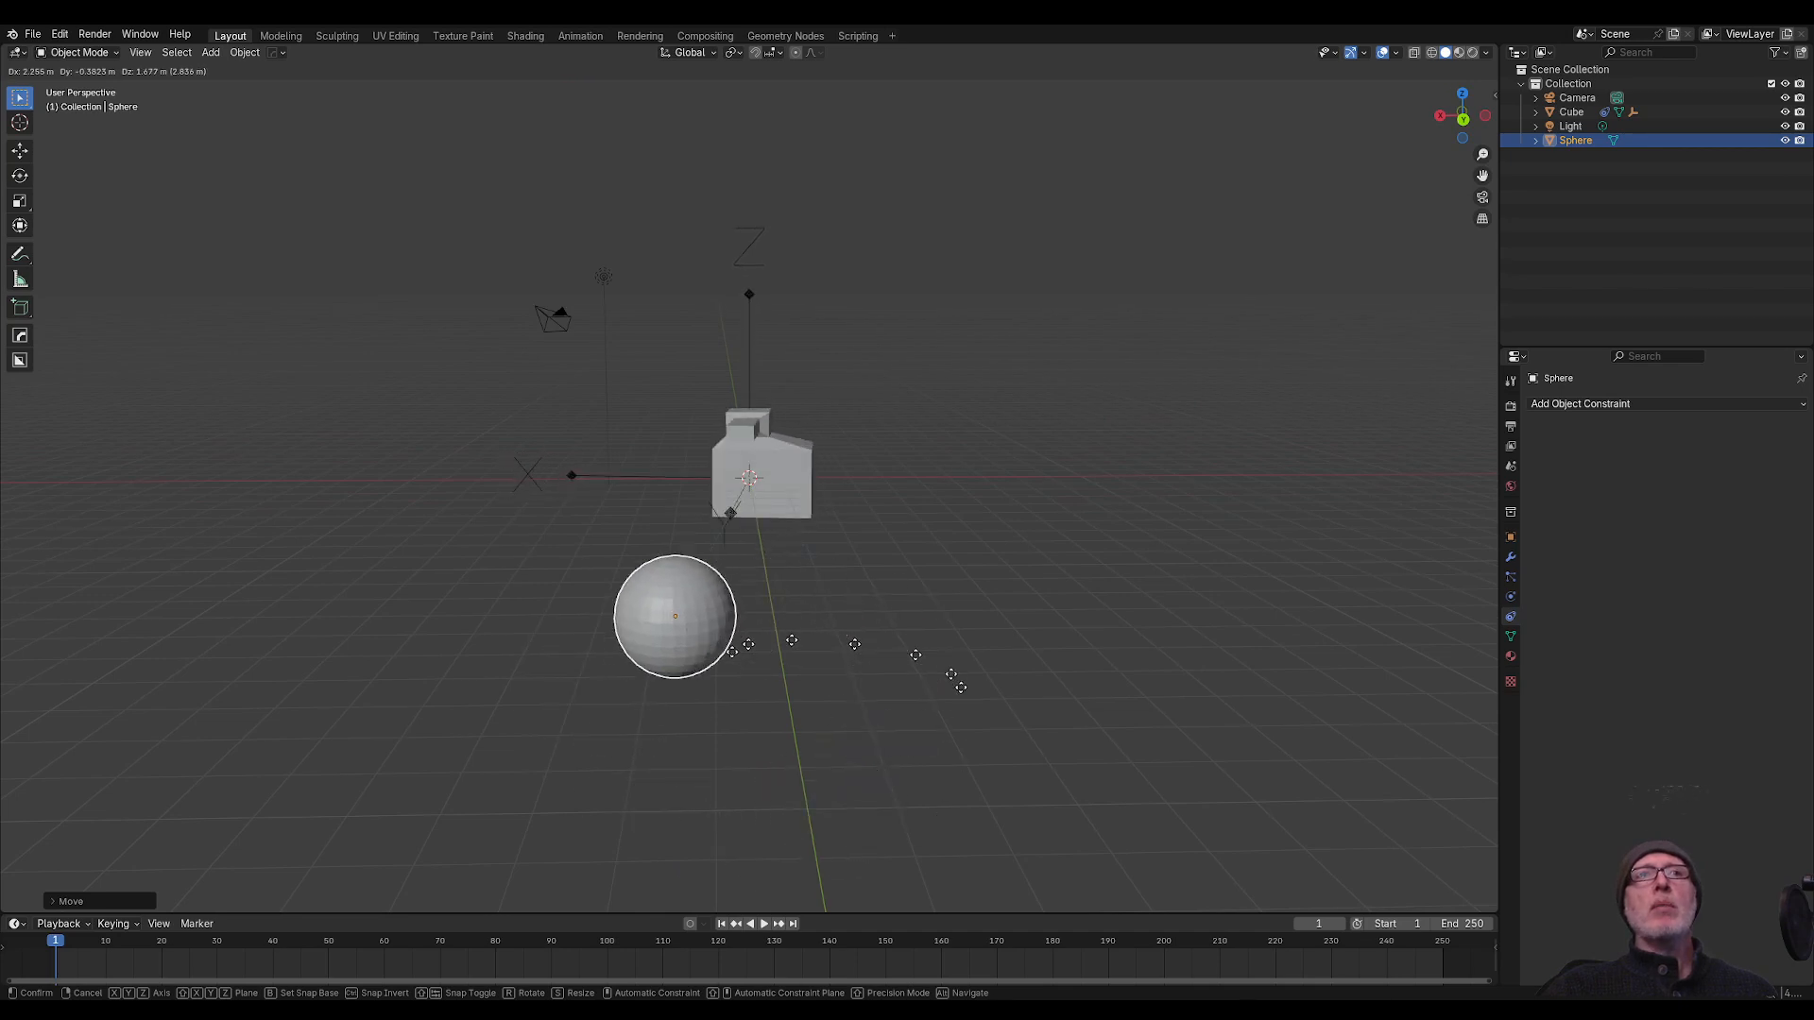
pyautogui.click(855, 780)
pyautogui.scroll(-3, 790, 783)
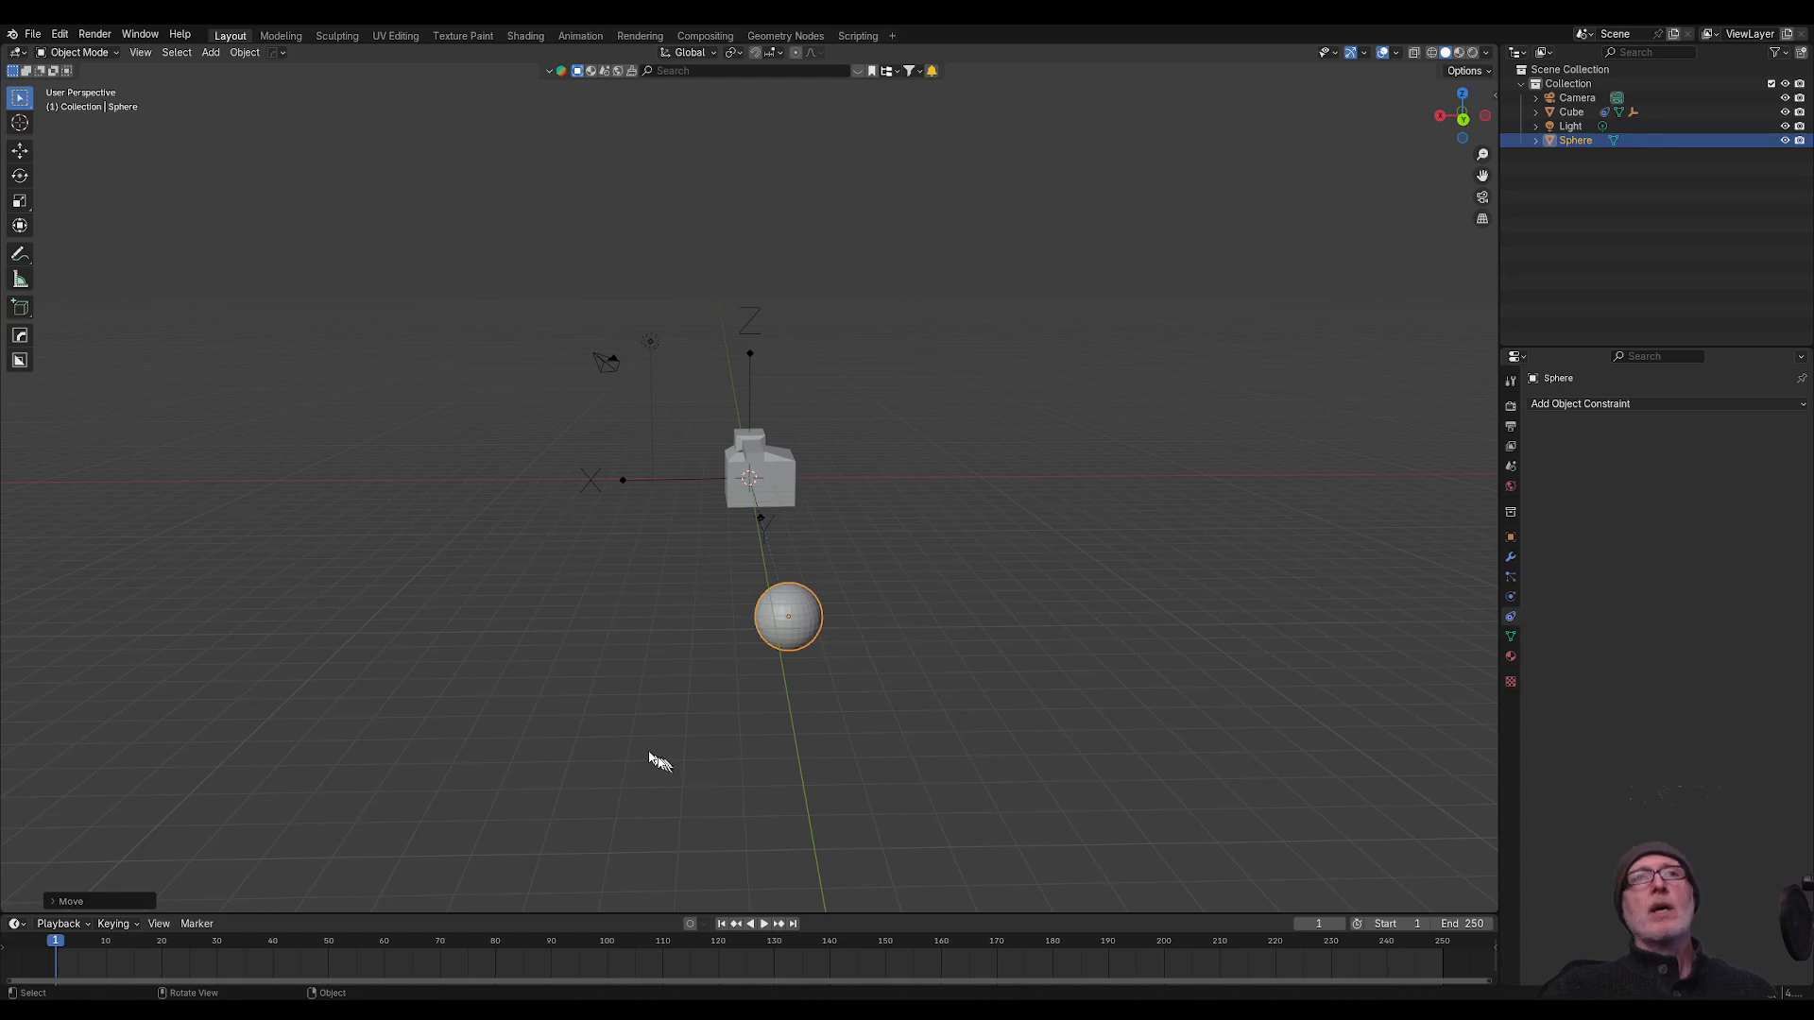
# Step: Undo the free moves of the sphere to bring it back onto the Y axis
pyautogui.moveTo(602, 746); pyautogui.dragTo(868, 782, button='middle')
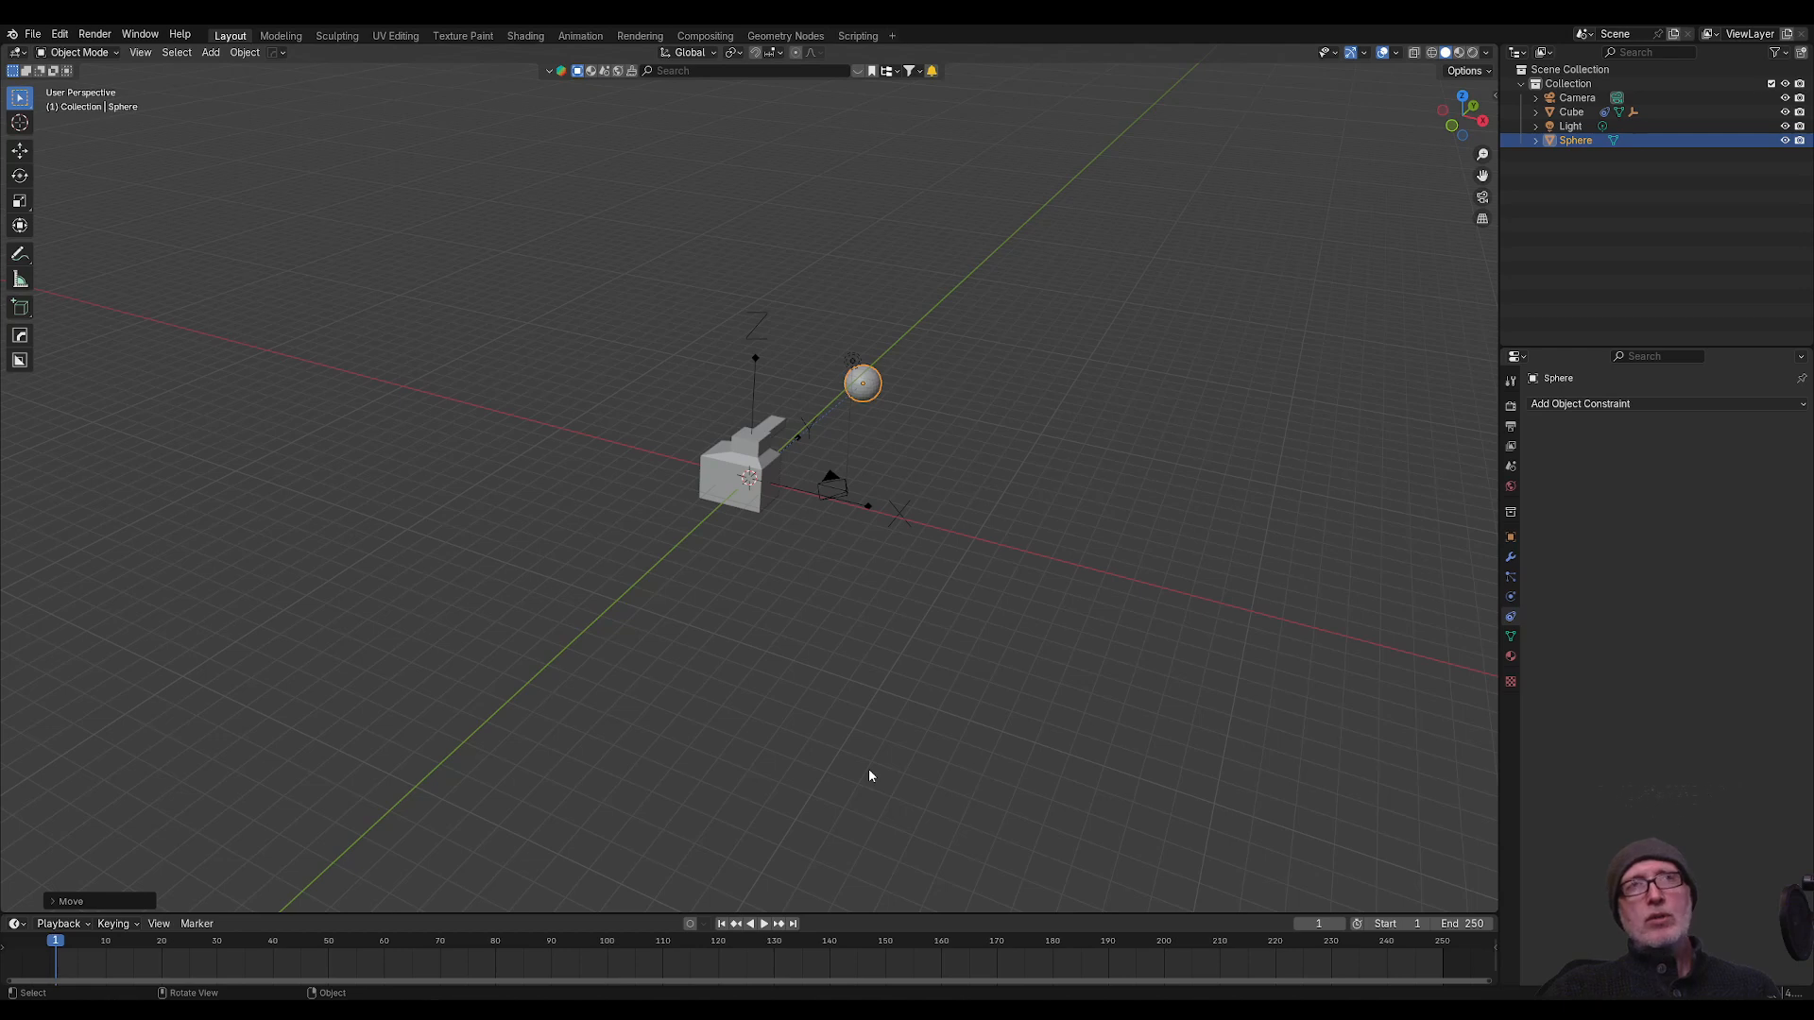
pyautogui.click(869, 771)
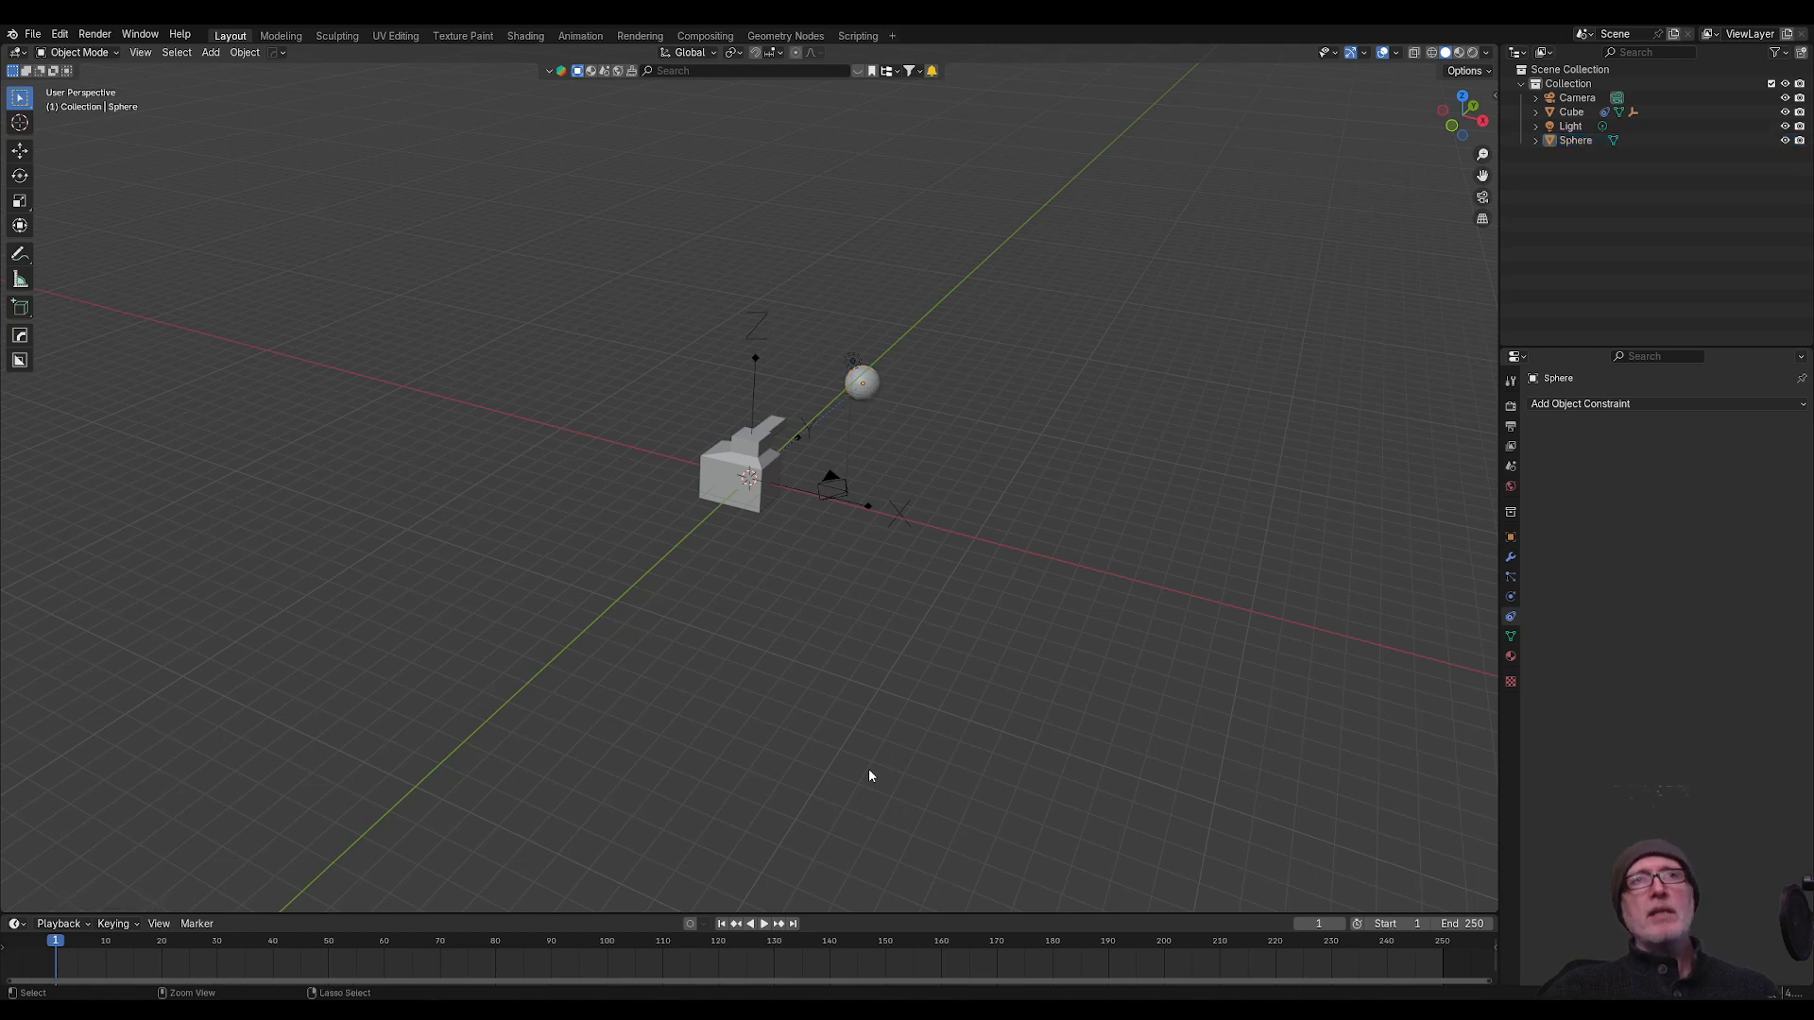
pyautogui.hotkey('ctrl', 'z')
pyautogui.hotkey('ctrl', 'z')
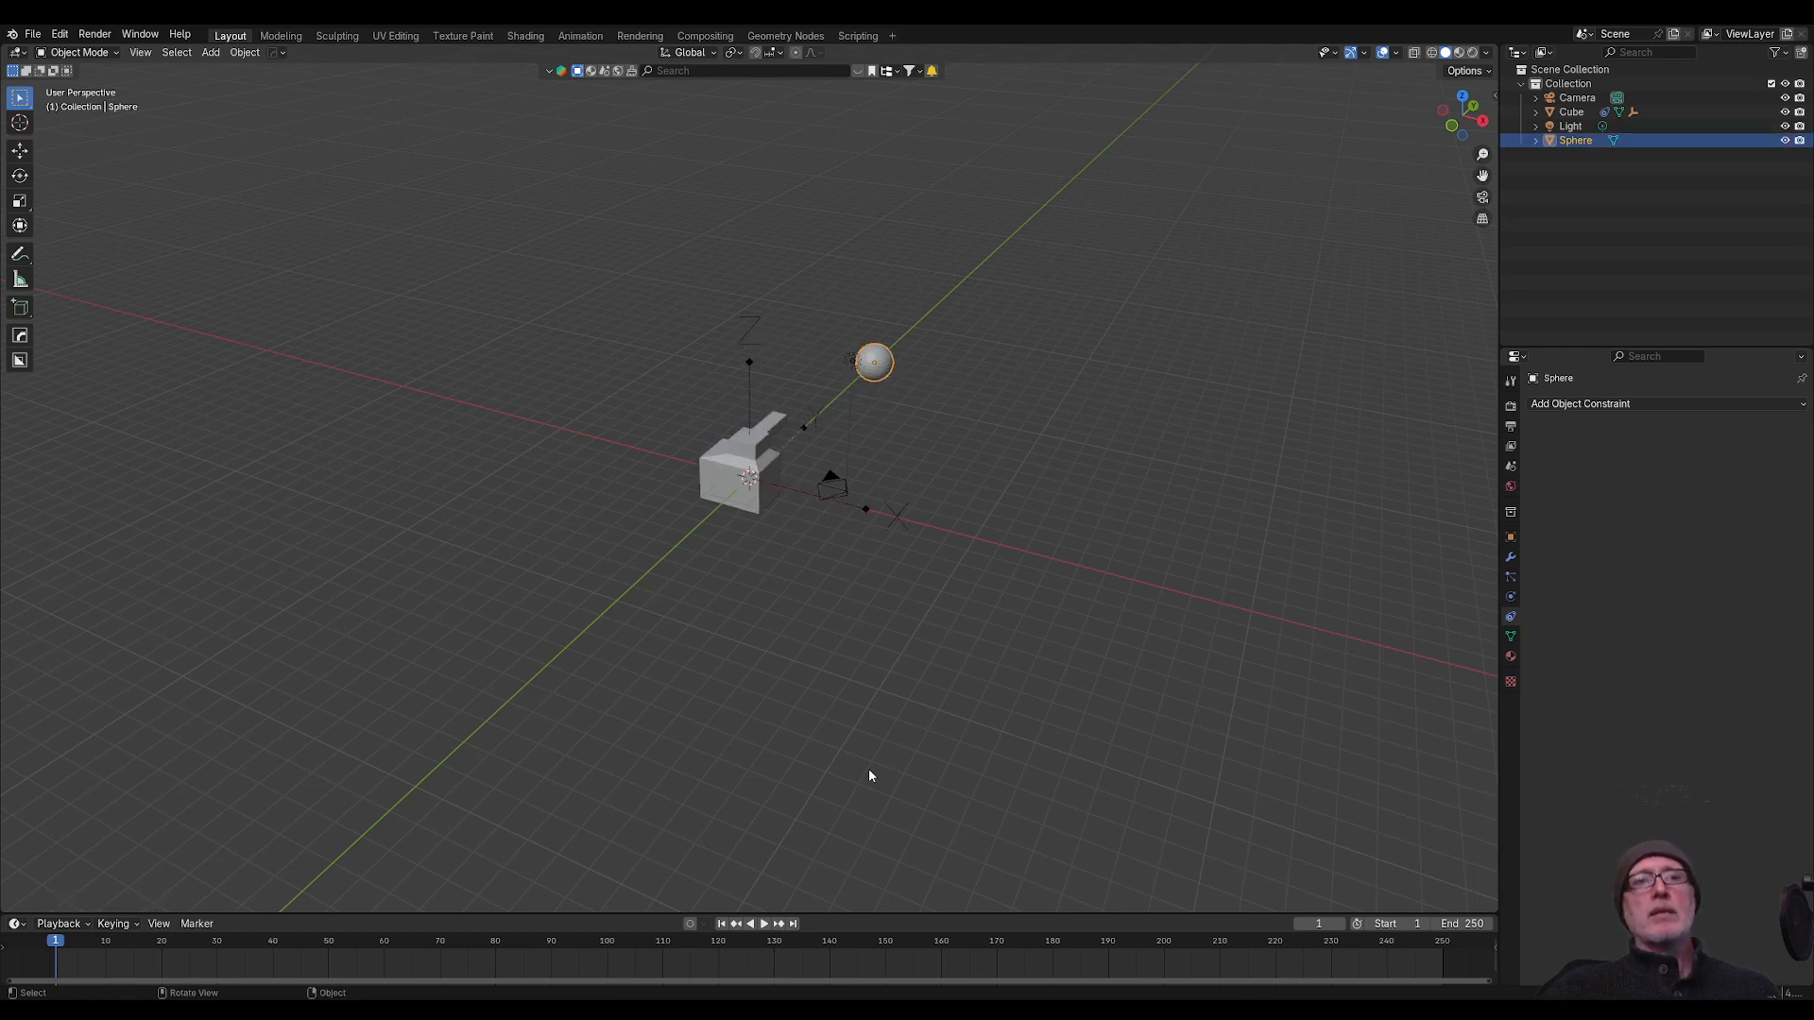
# Step: Move the sphere along the Y axis past the cube to the opposite side, behind the turret
pyautogui.press('g')
pyautogui.press('y')
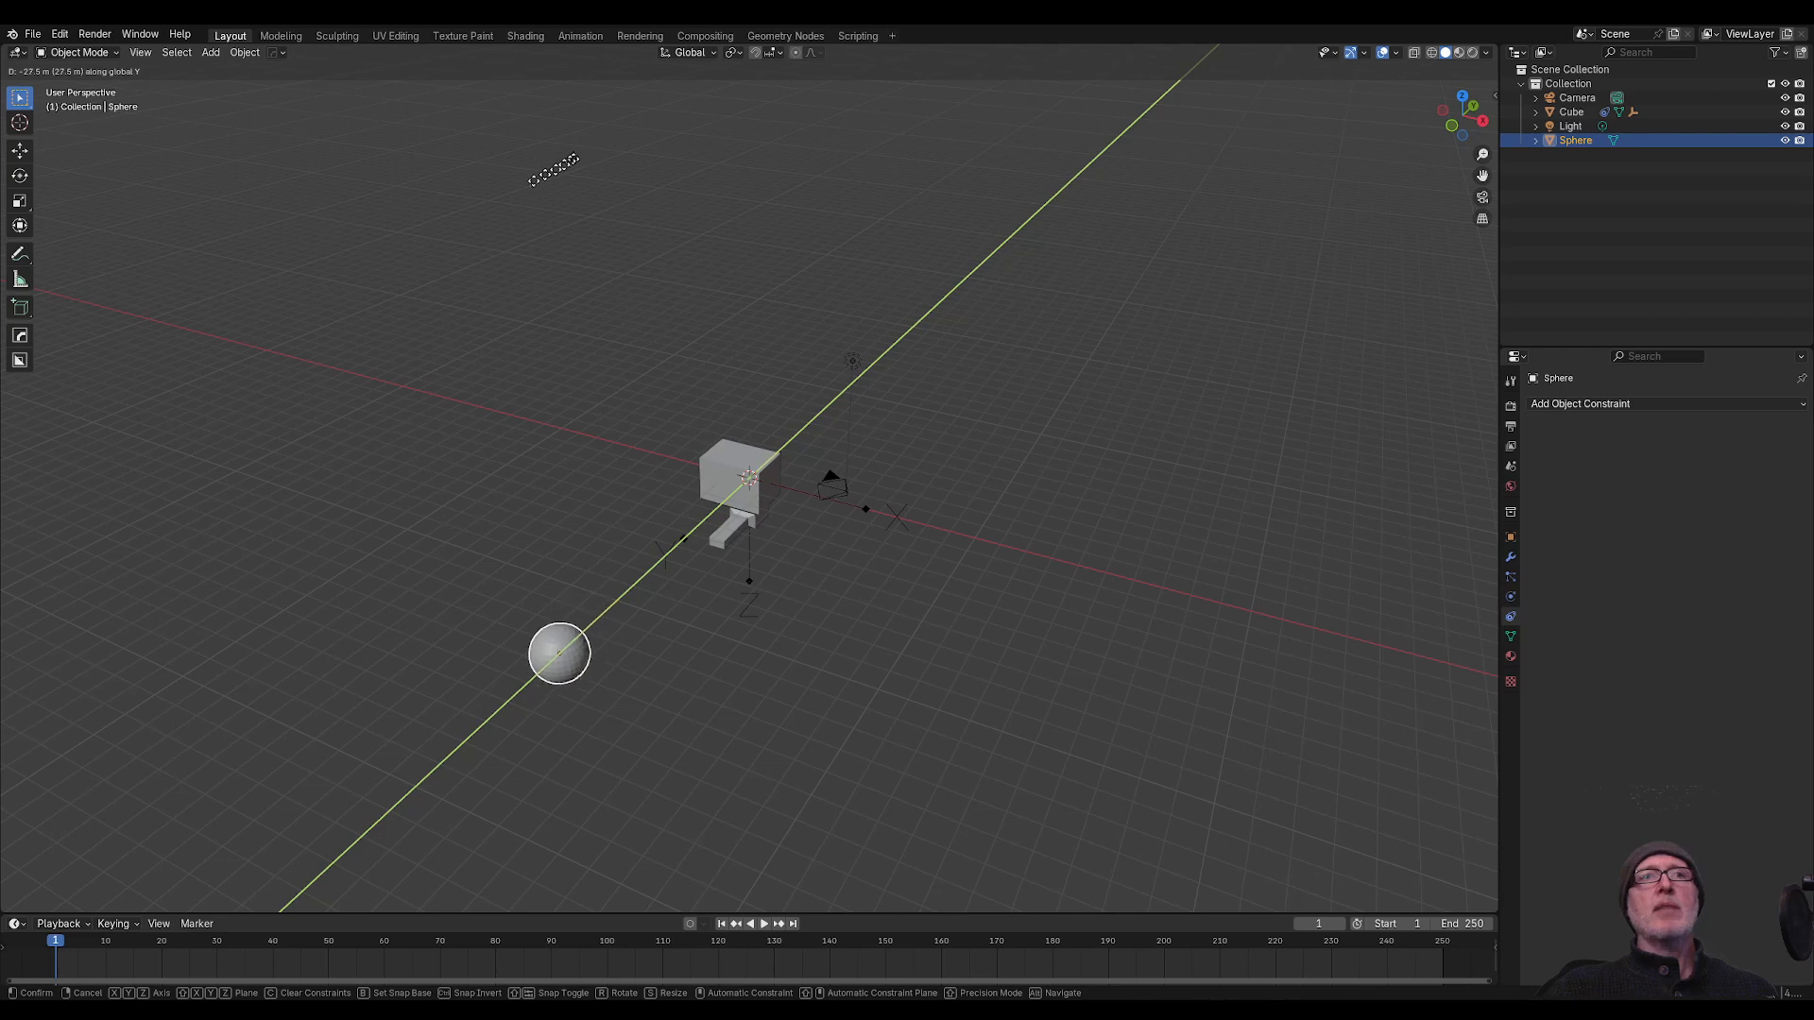
pyautogui.click(507, 228)
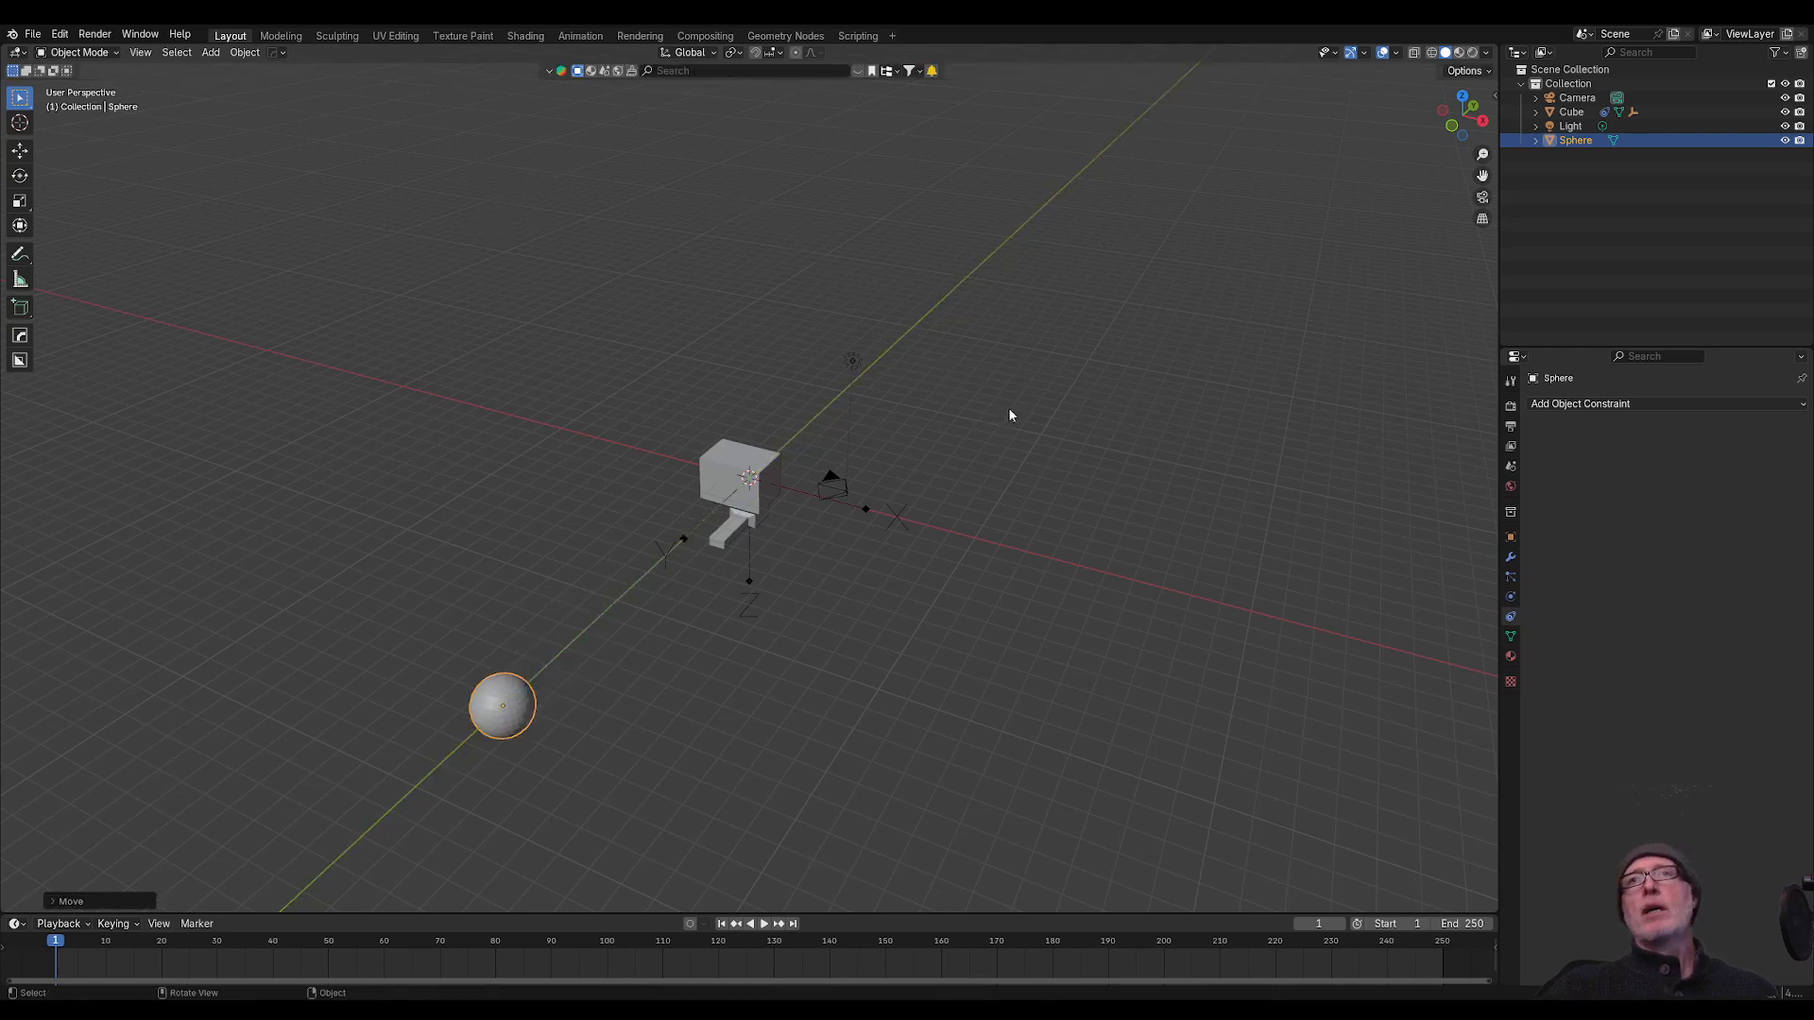
# Step: Shift the sphere slightly off the Y axis with a free move to test how the cube's roll reacts
pyautogui.moveTo(797, 538); pyautogui.dragTo(842, 613, button='middle')
pyautogui.press('g')
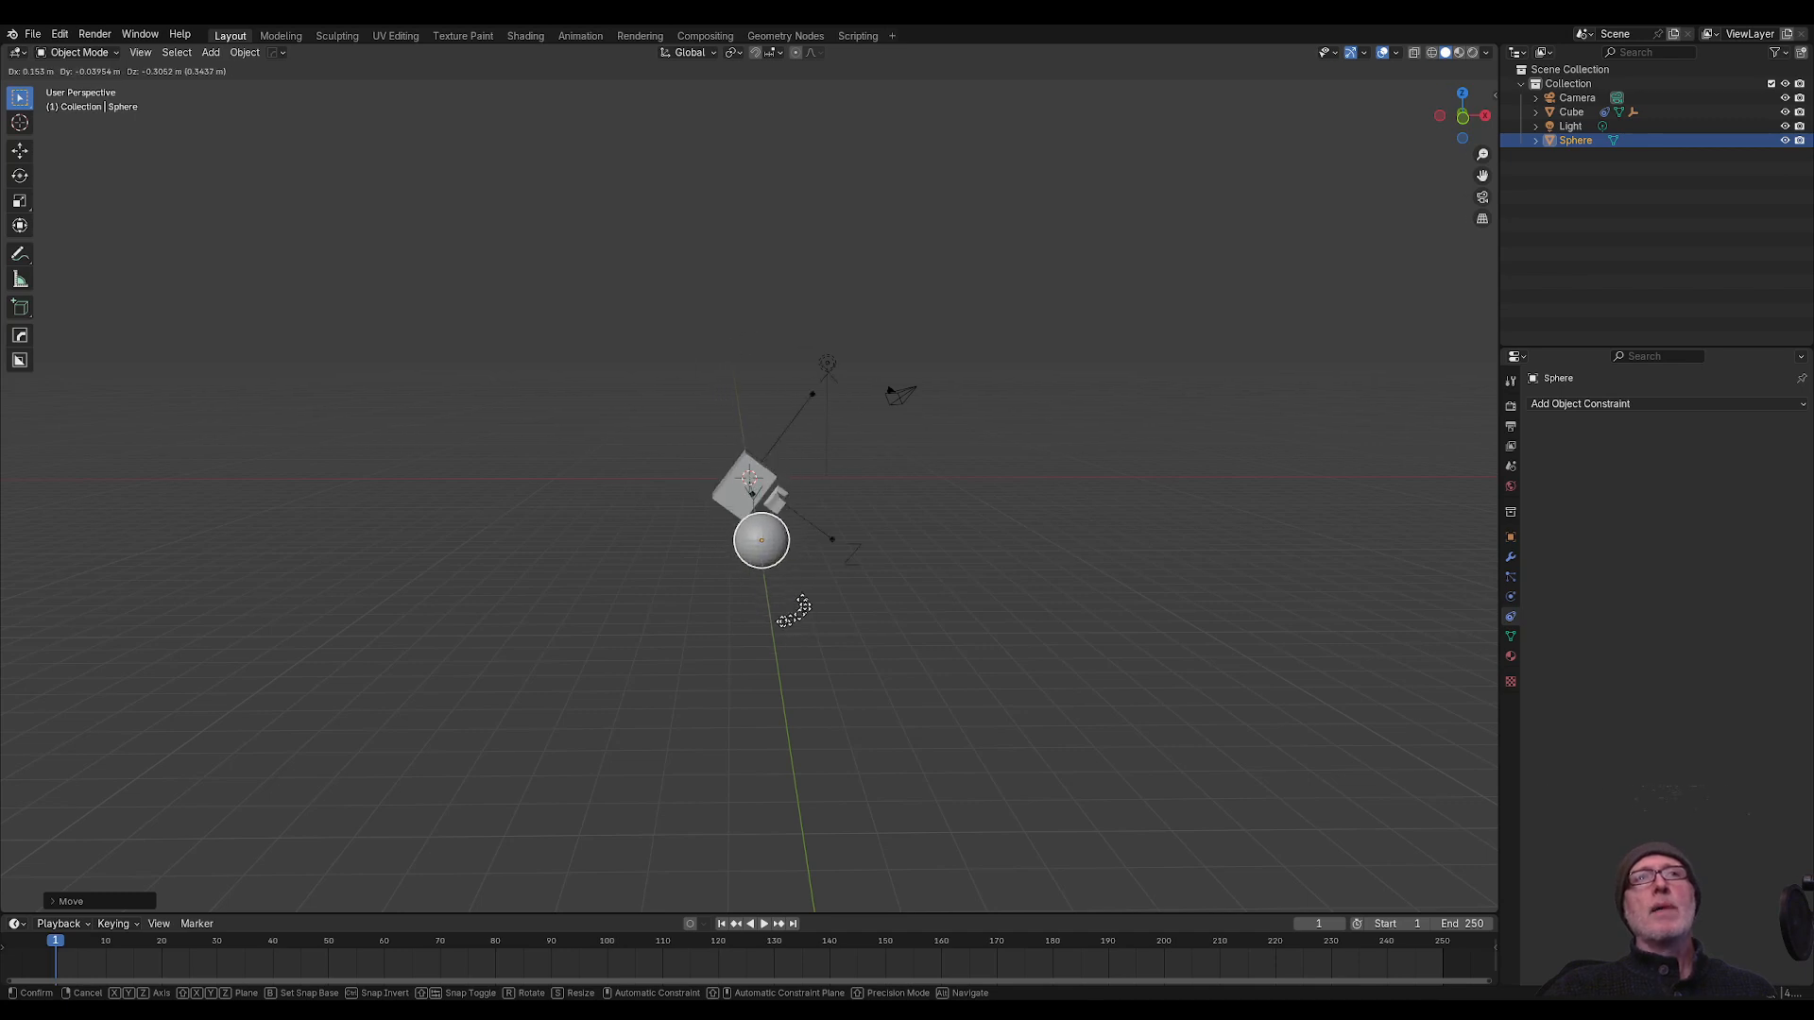
pyautogui.click(789, 612)
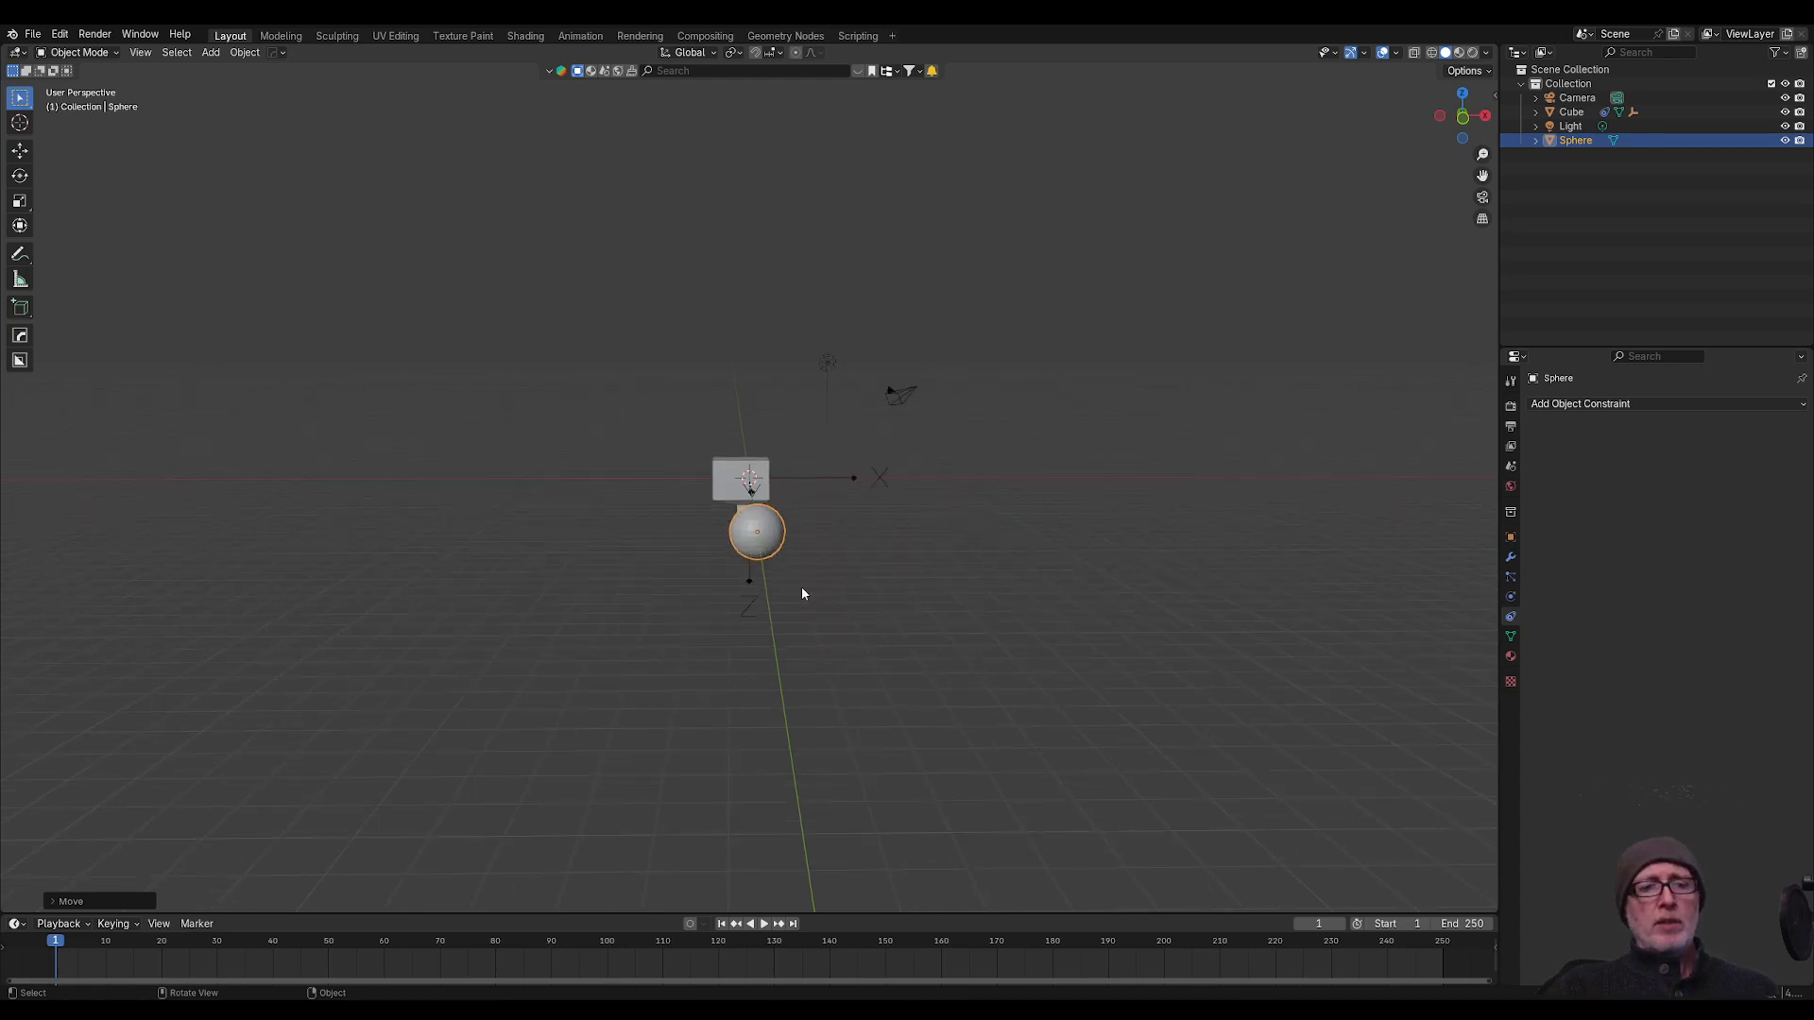
# Step: Raise the sphere about 1.09 m along the Z axis and examine the cube's orientation from the side
pyautogui.press('g')
pyautogui.press('z')
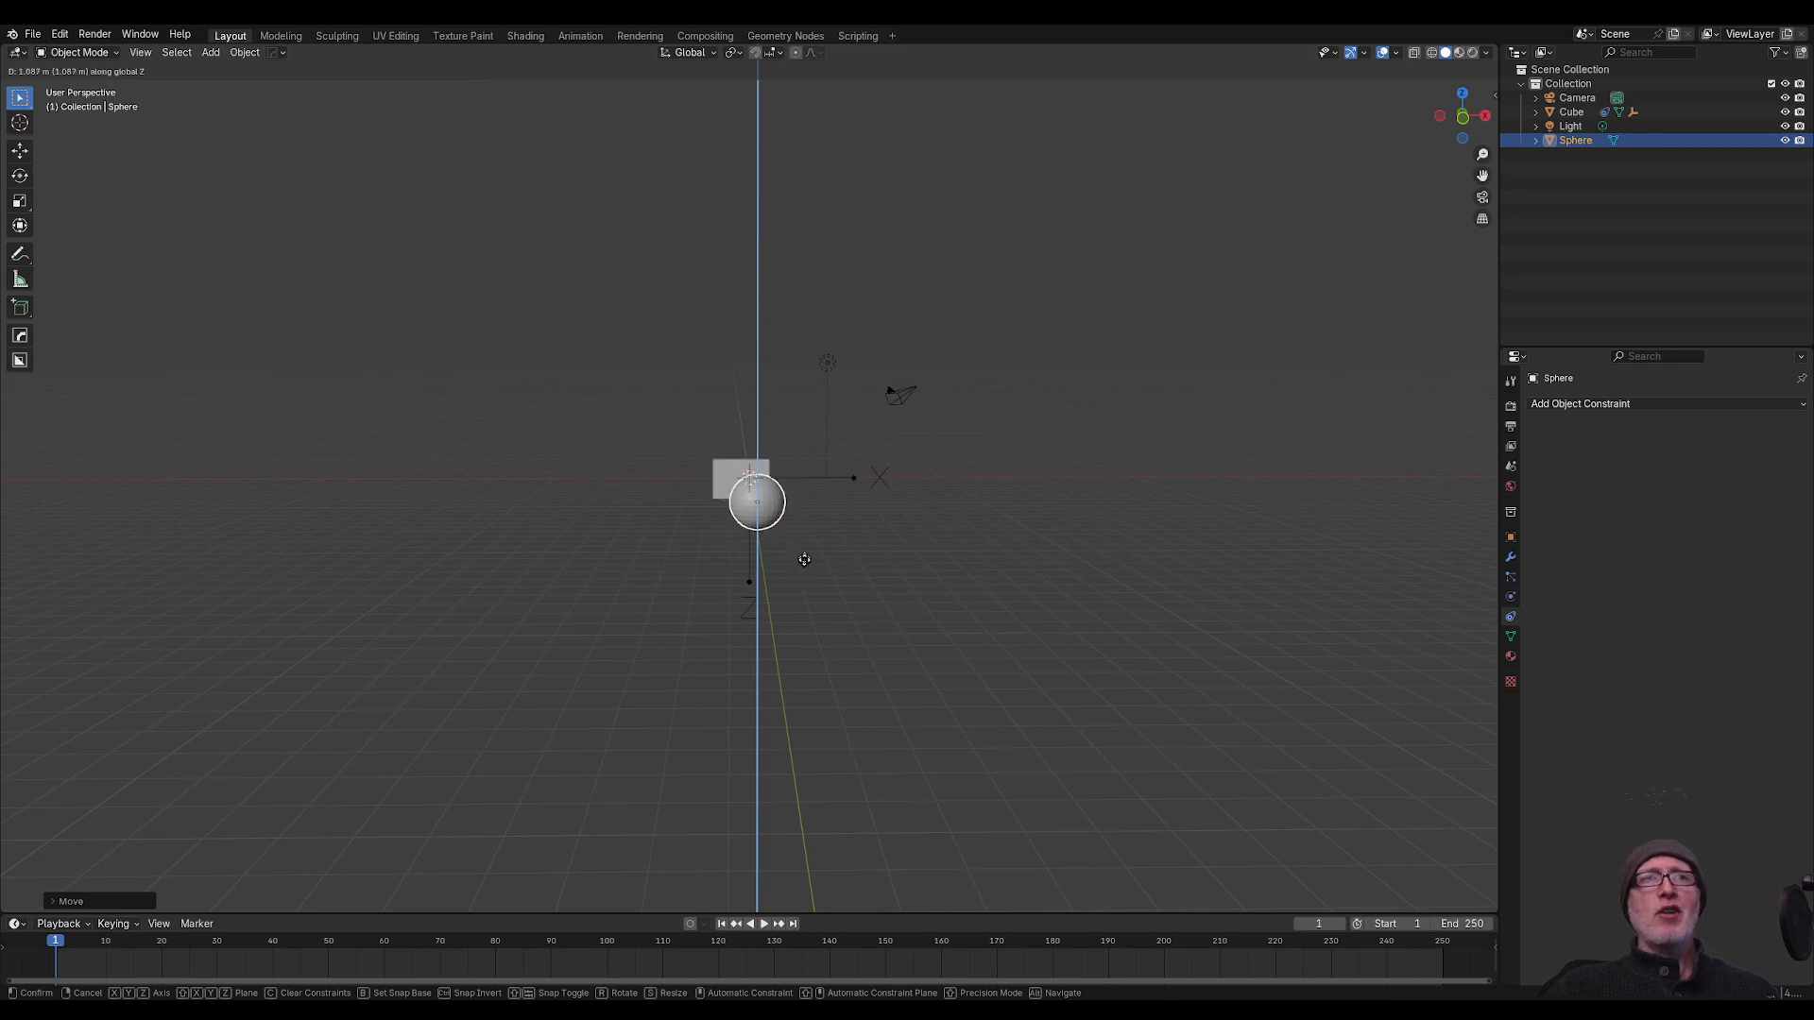
pyautogui.click(804, 559)
pyautogui.moveTo(711, 607)
pyautogui.mouseDown(button='middle')
pyautogui.moveTo(763, 607)
pyautogui.moveTo(745, 614)
pyautogui.mouseUp(button='middle')
pyautogui.scroll(4, 745, 614)
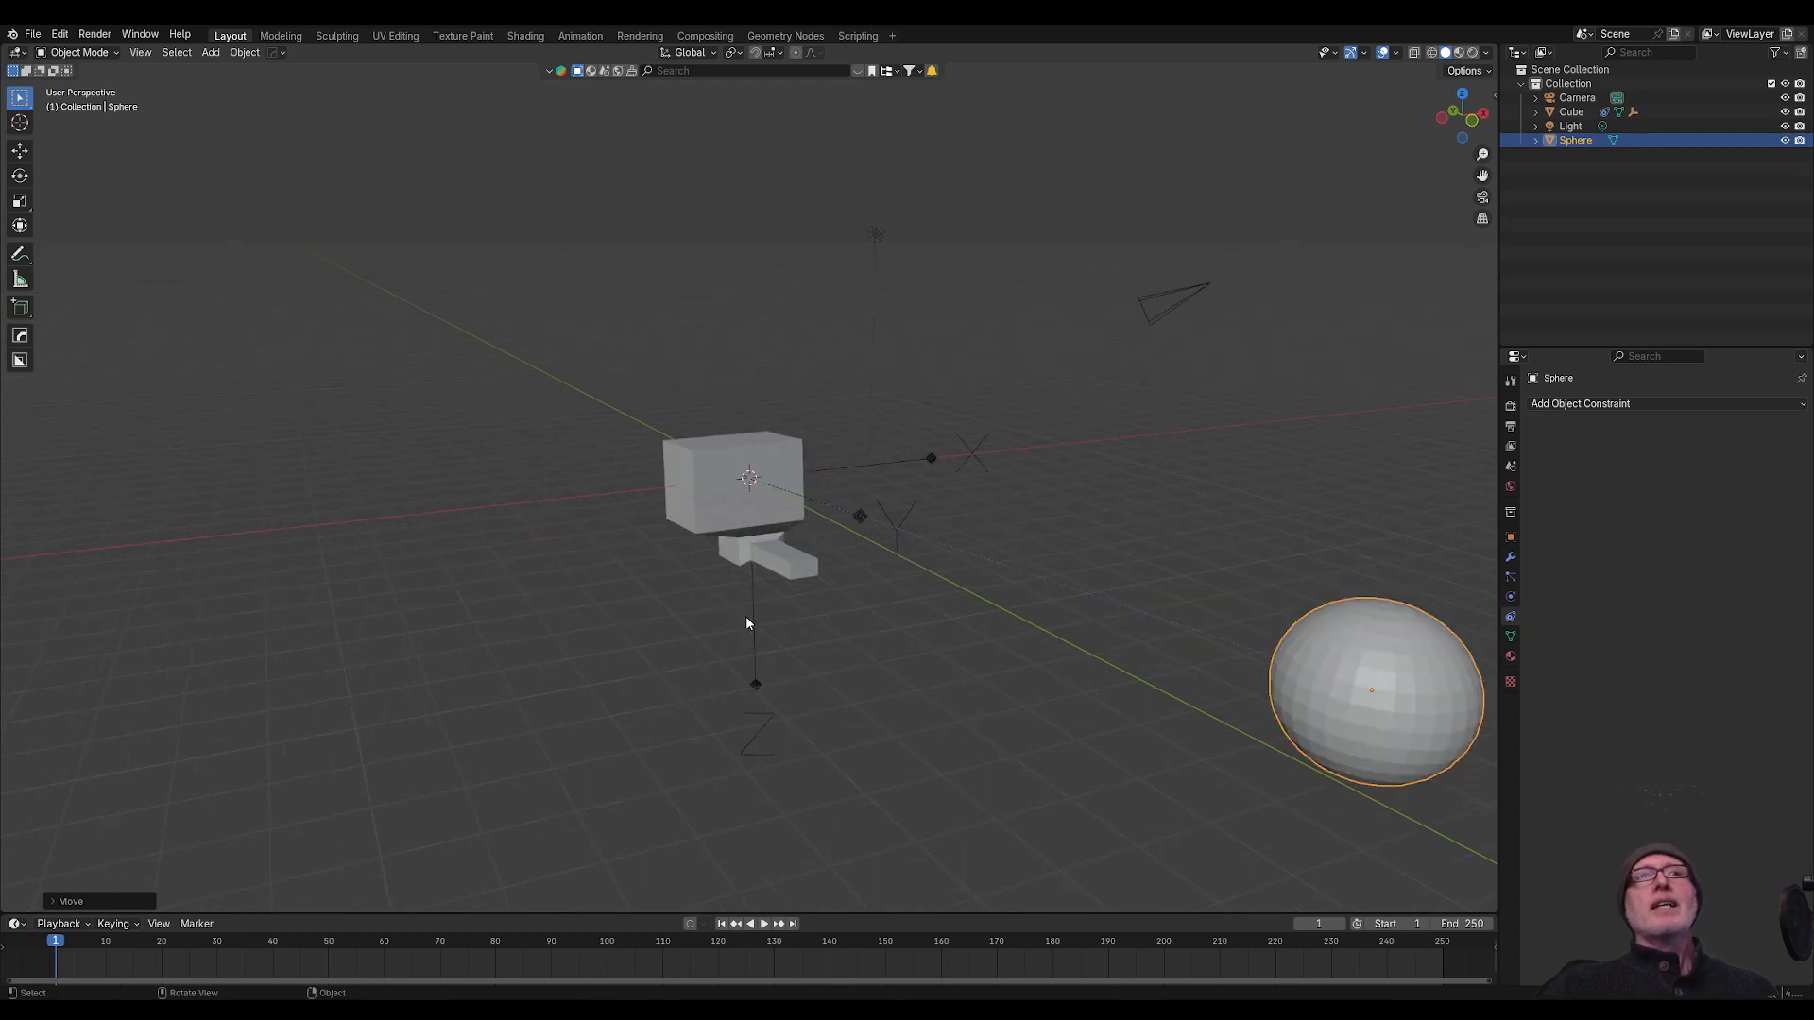
pyautogui.scroll(-4, 746, 623)
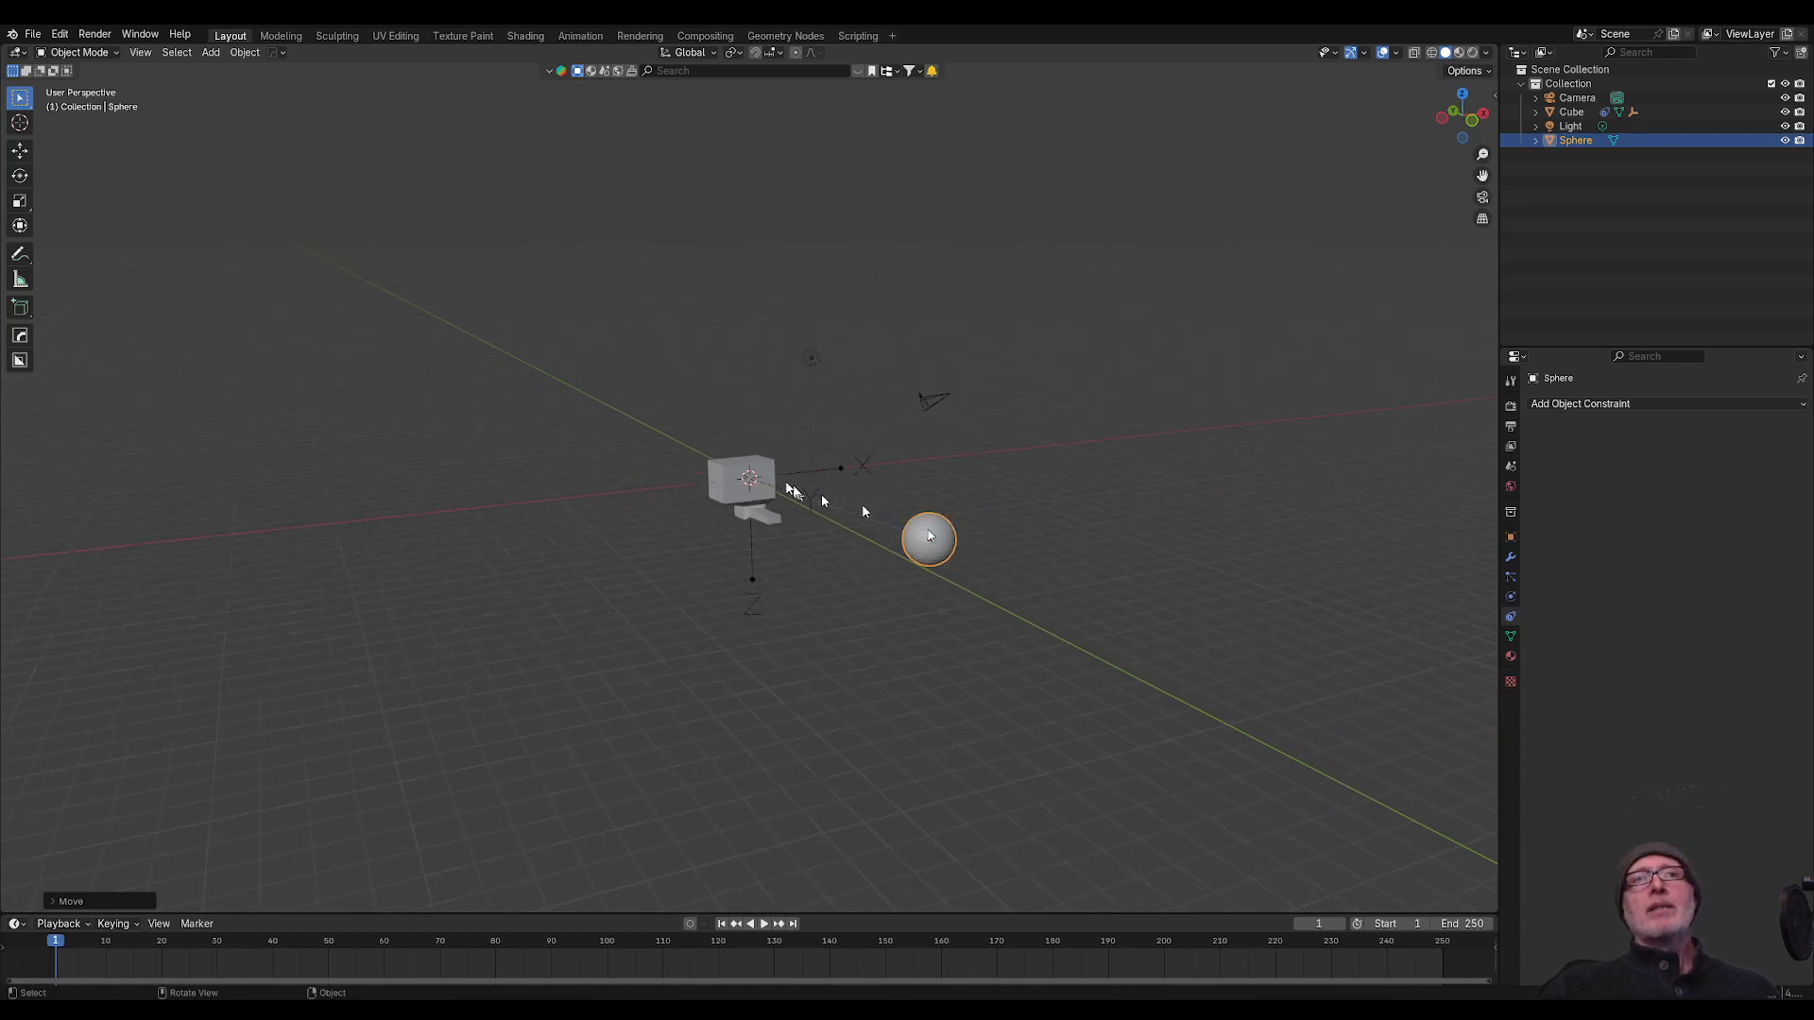
# Step: Disable the cube's Damped Track constraint, test-rotate the cube about the X axis with the Rotate tool, and undo the rotation
pyautogui.click(728, 477)
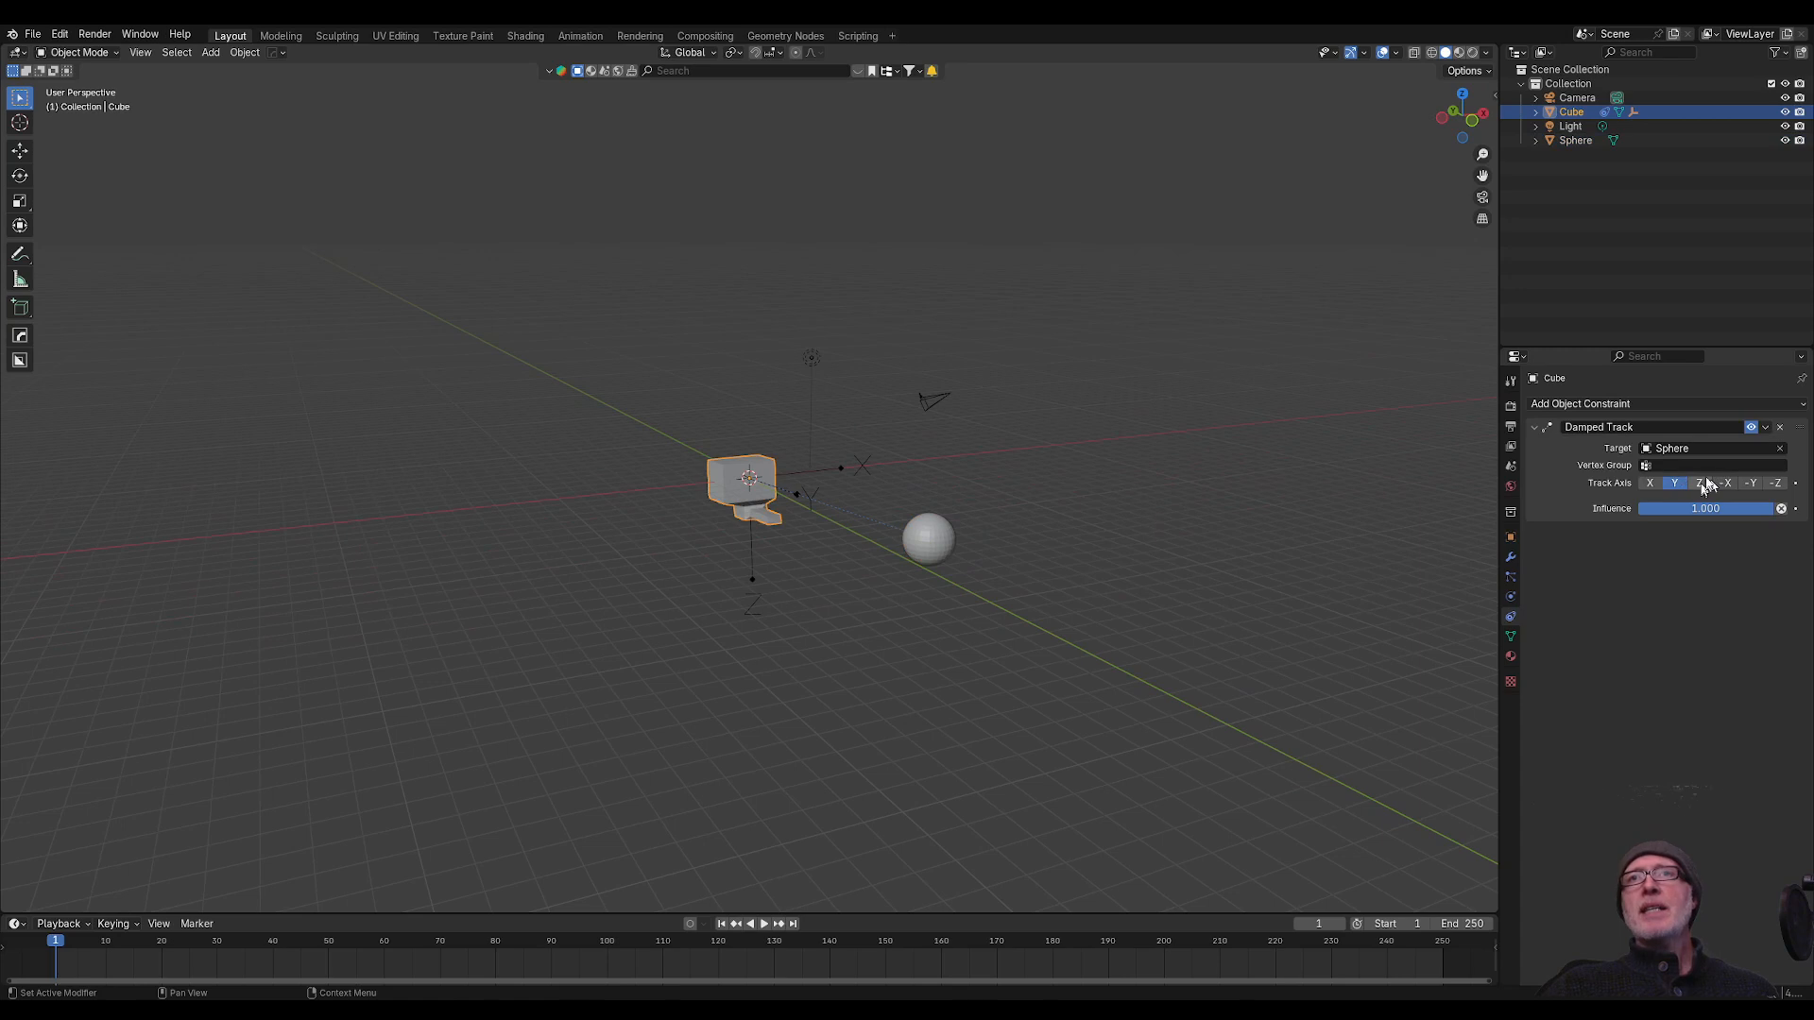
pyautogui.click(1751, 429)
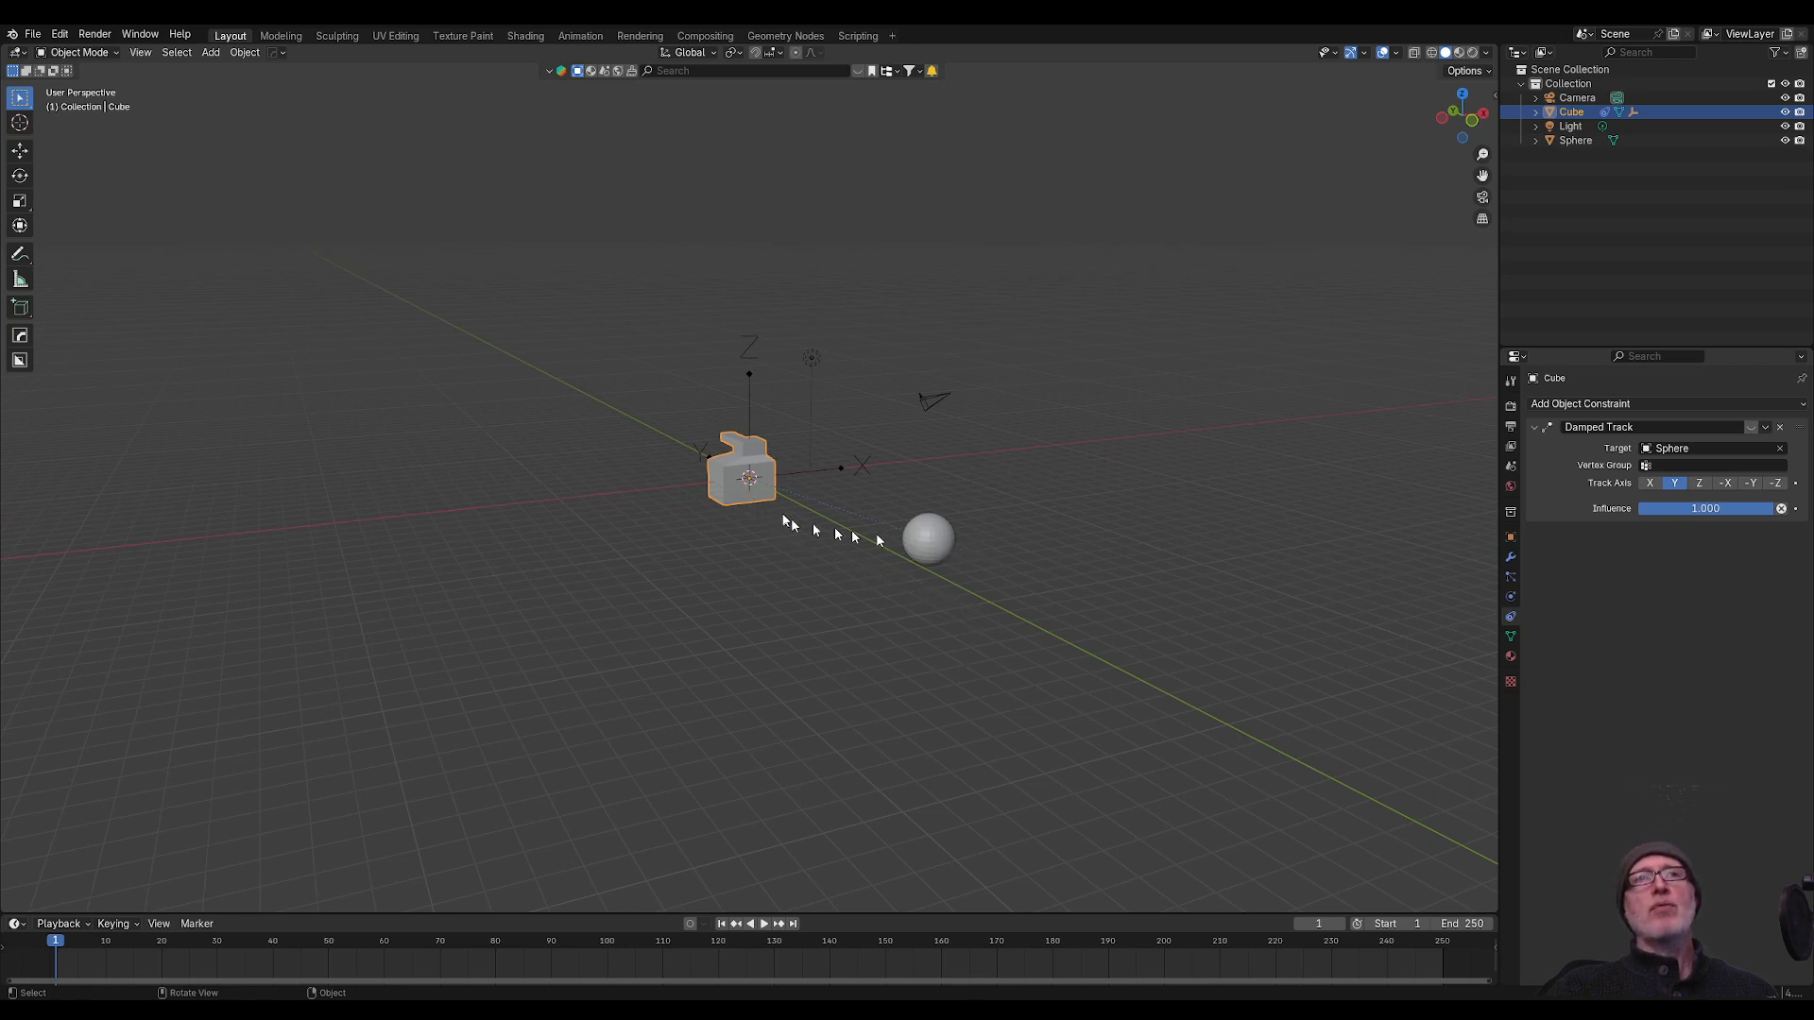
pyautogui.click(20, 176)
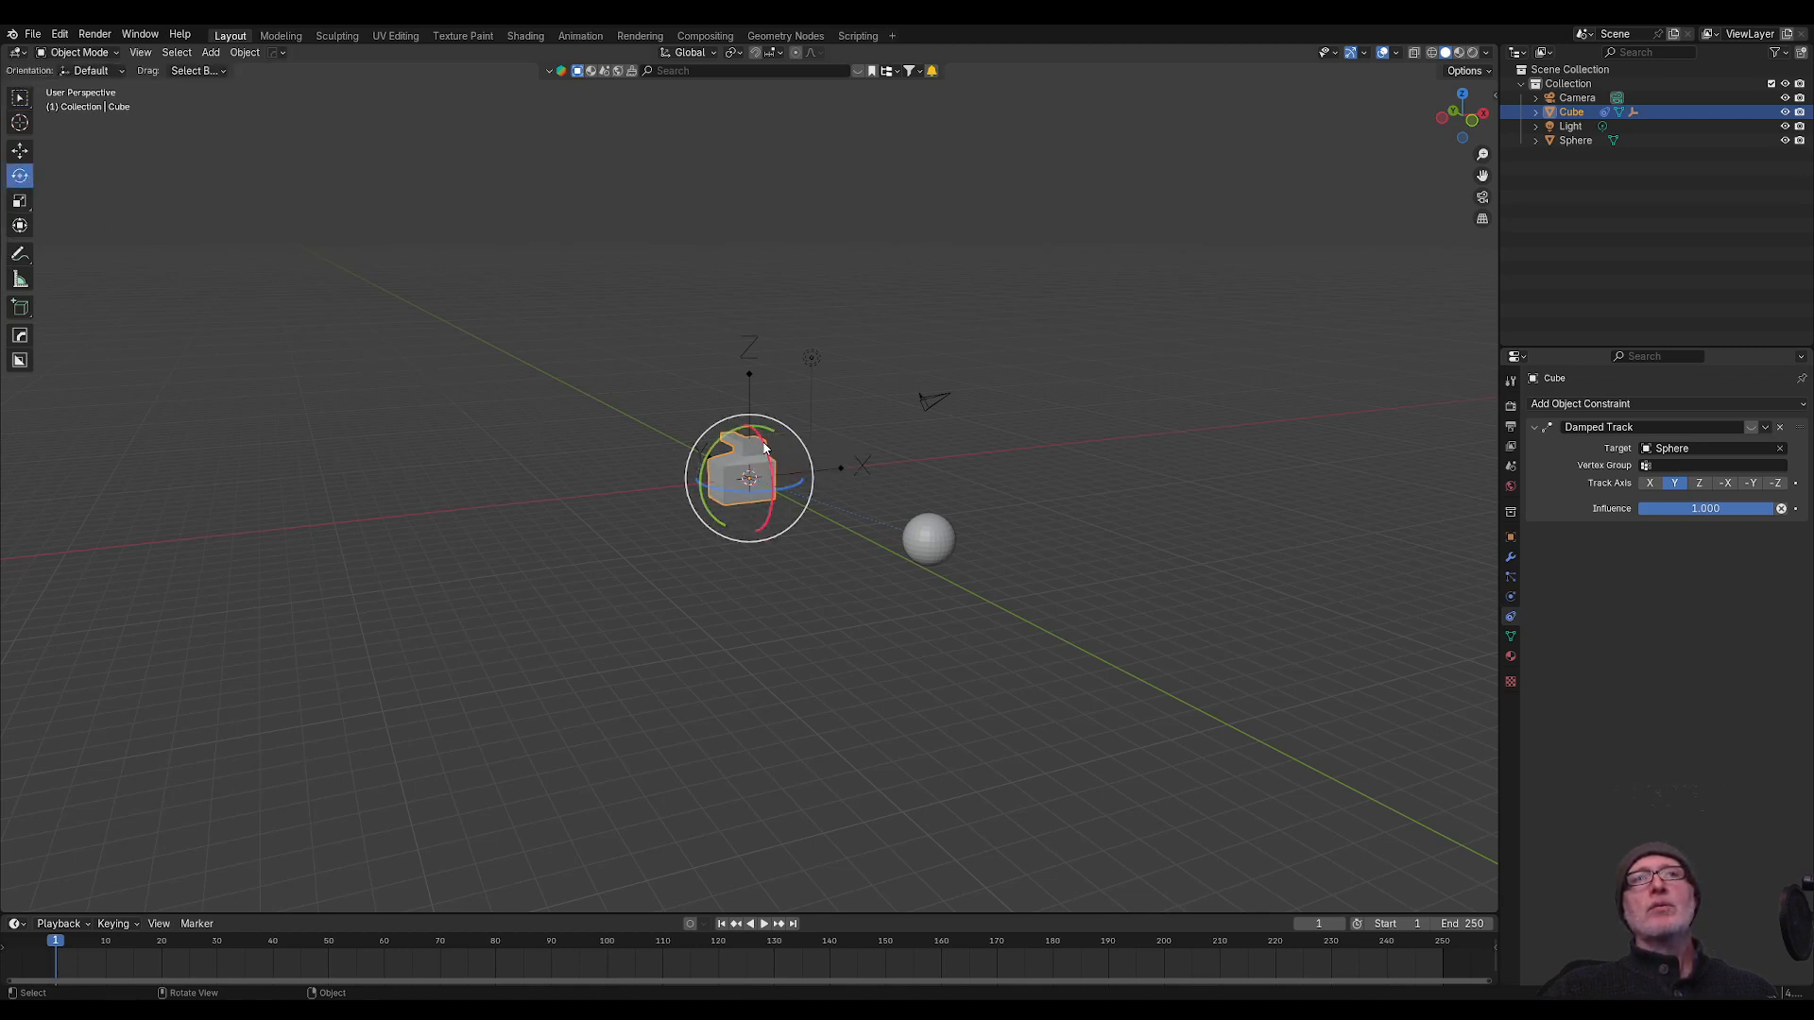
pyautogui.moveTo(765, 448); pyautogui.dragTo(678, 594)
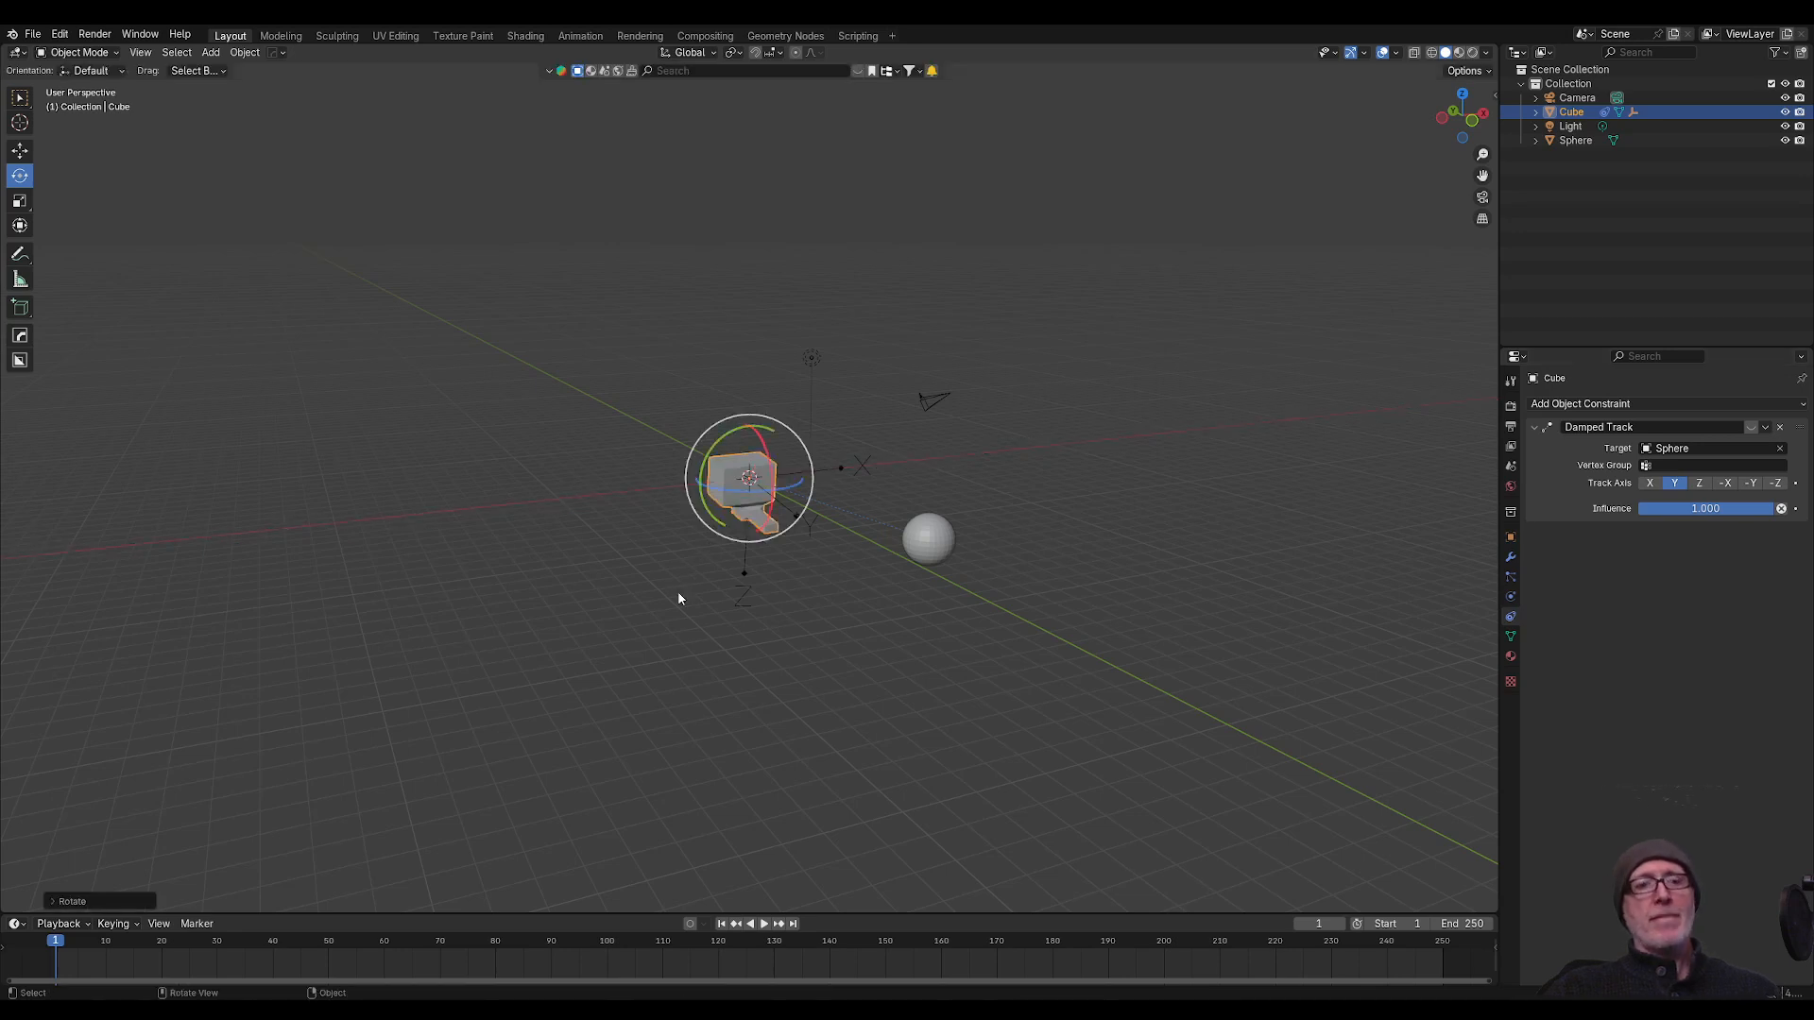
pyautogui.hotkey('ctrl', 'z')
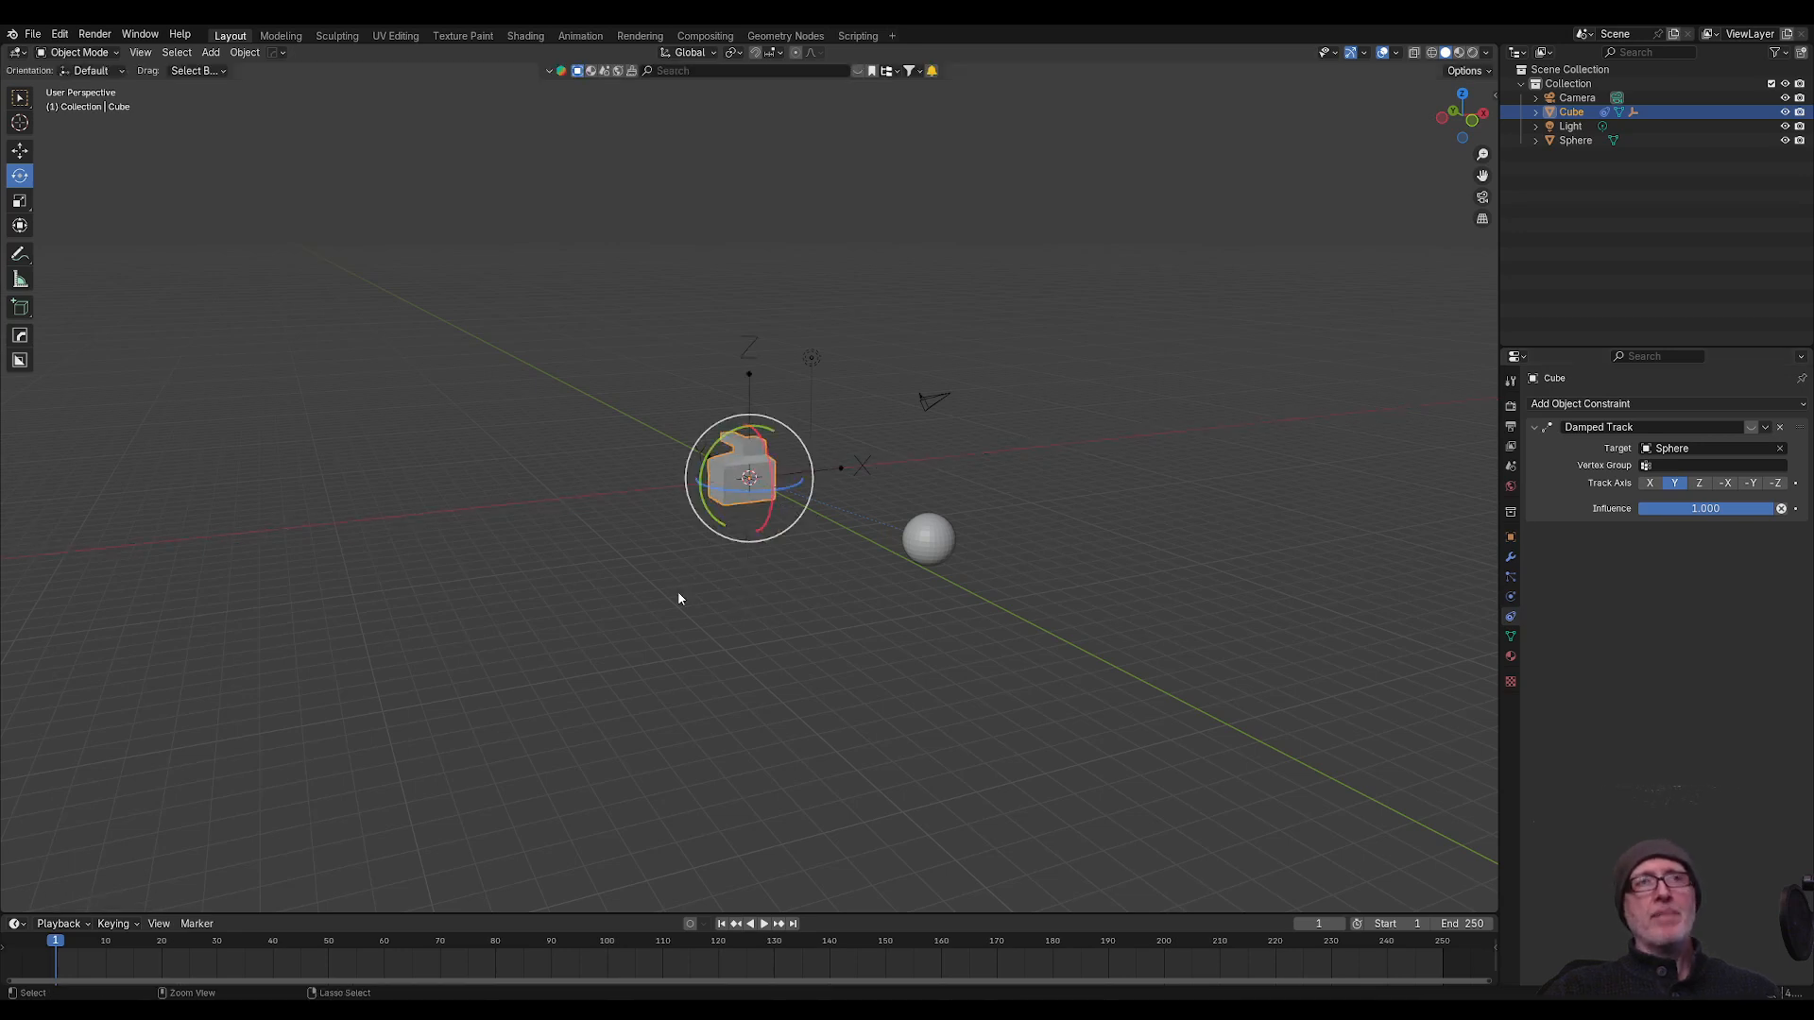
# Step: Undo the recent changes back to the state before the sphere was raised along Z
pyautogui.click(924, 594)
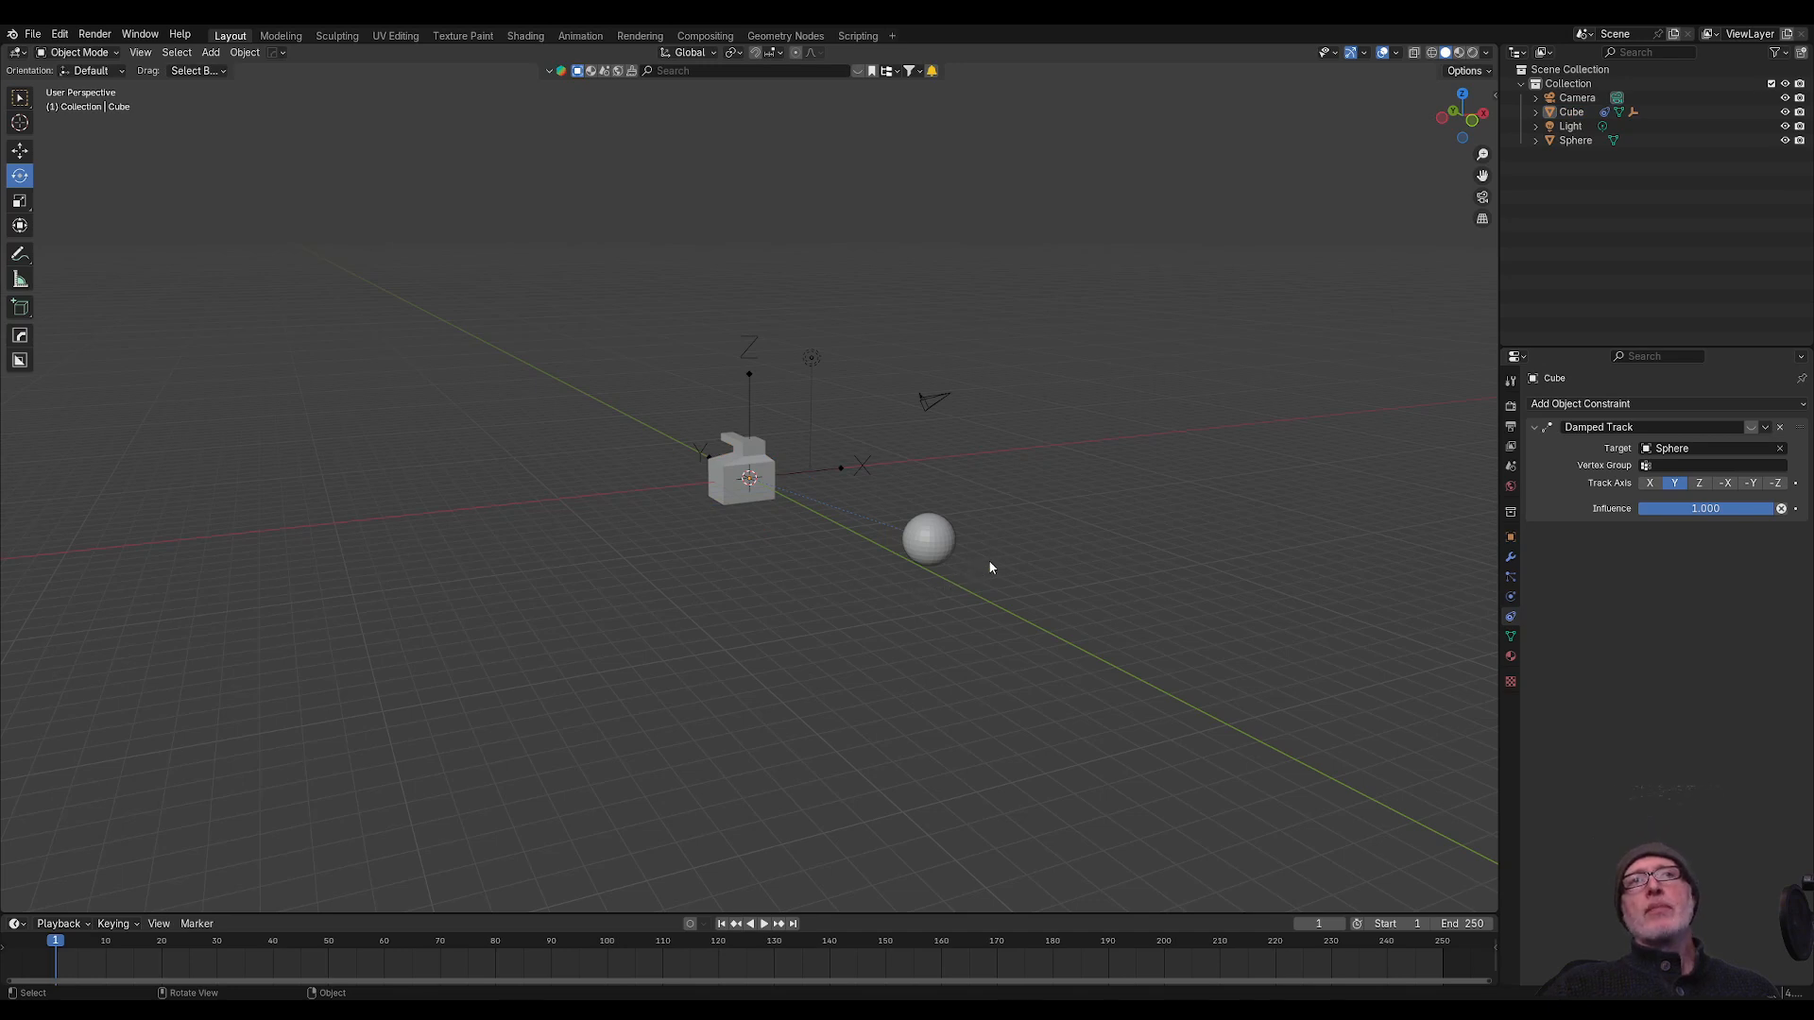
pyautogui.click(945, 553)
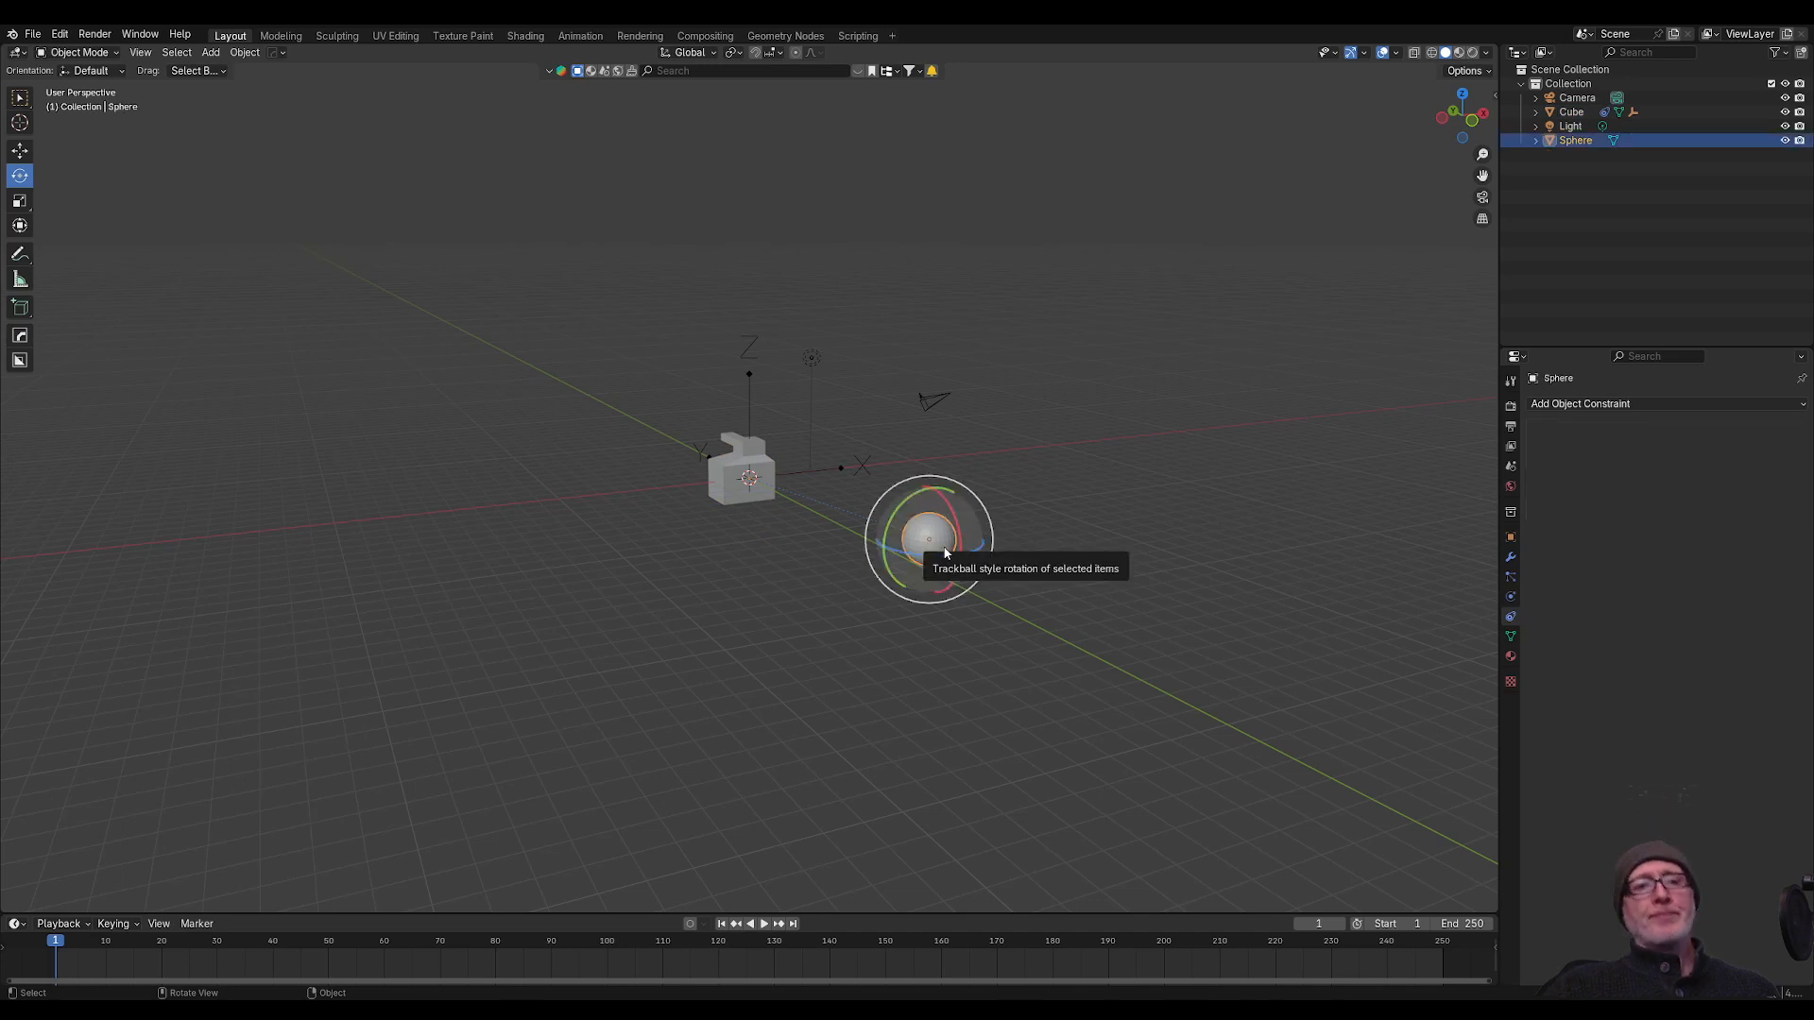
pyautogui.hotkey('ctrl', 'z')
pyautogui.hotkey('ctrl', 'z')
pyautogui.hotkey('ctrl', 'z')
pyautogui.hotkey('ctrl', 'z')
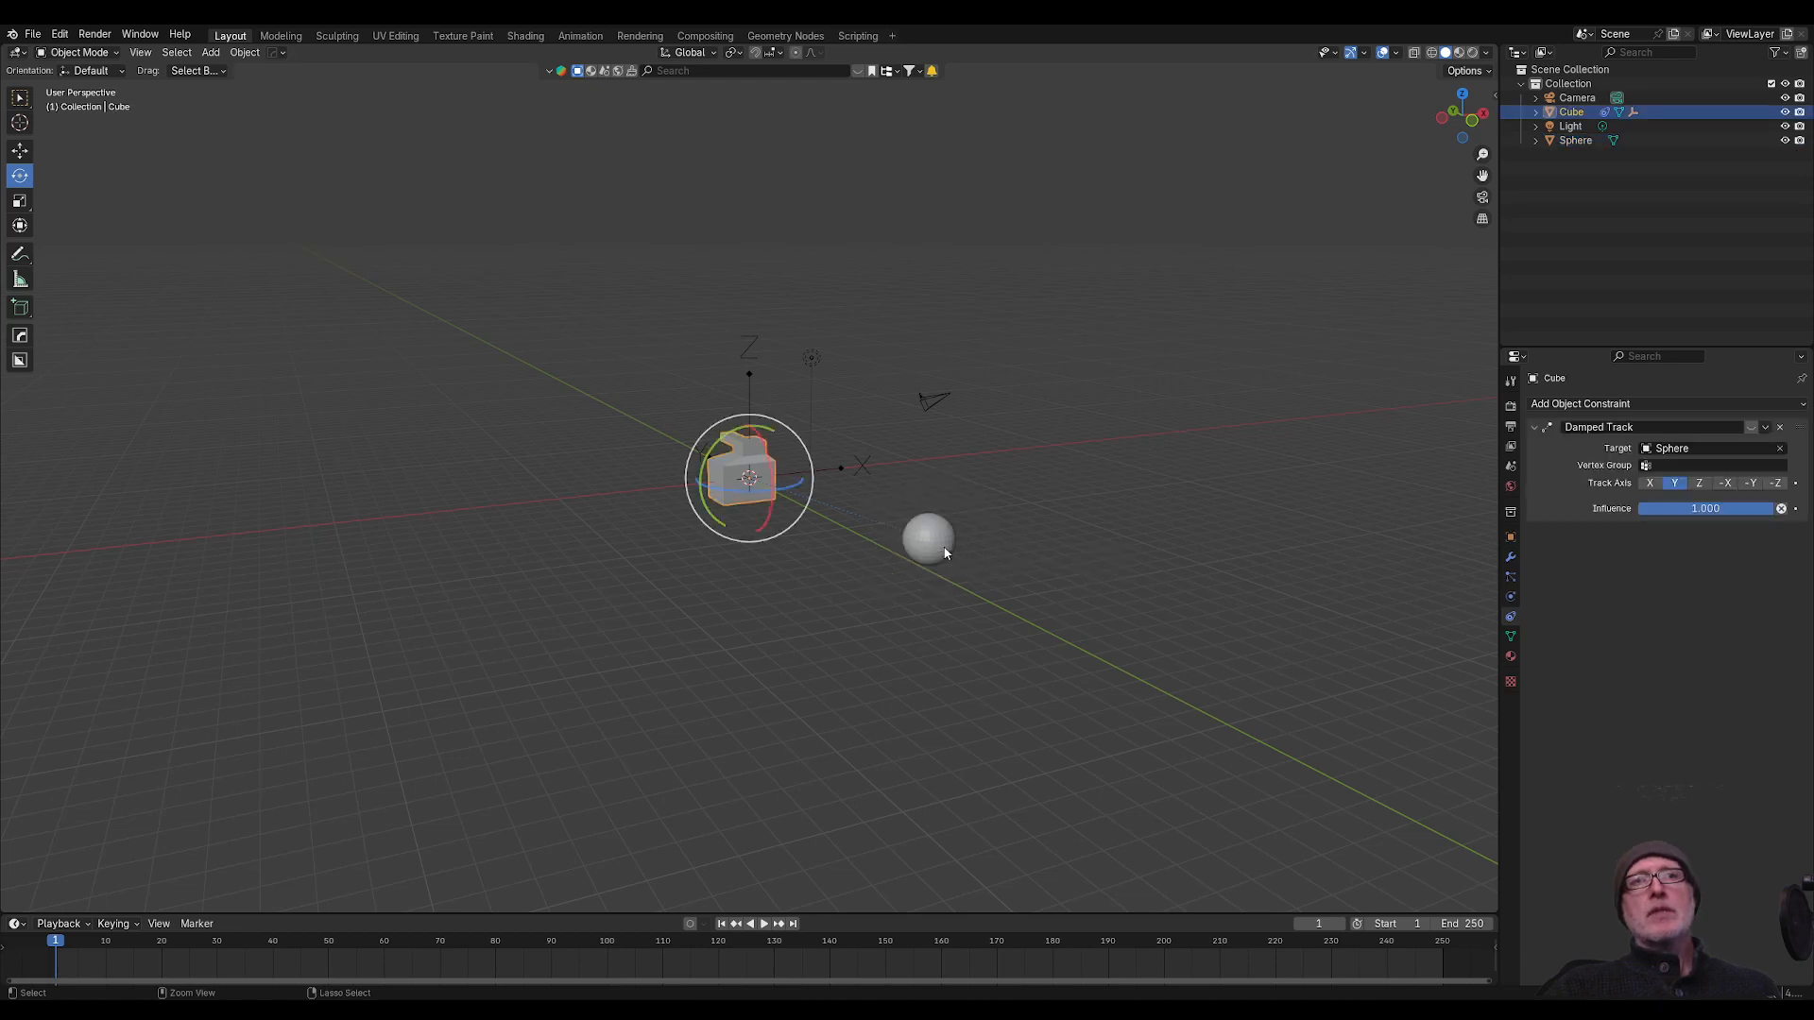
pyautogui.hotkey('ctrl', 'z')
pyautogui.hotkey('ctrl', 'z')
pyautogui.hotkey('ctrl', 'z')
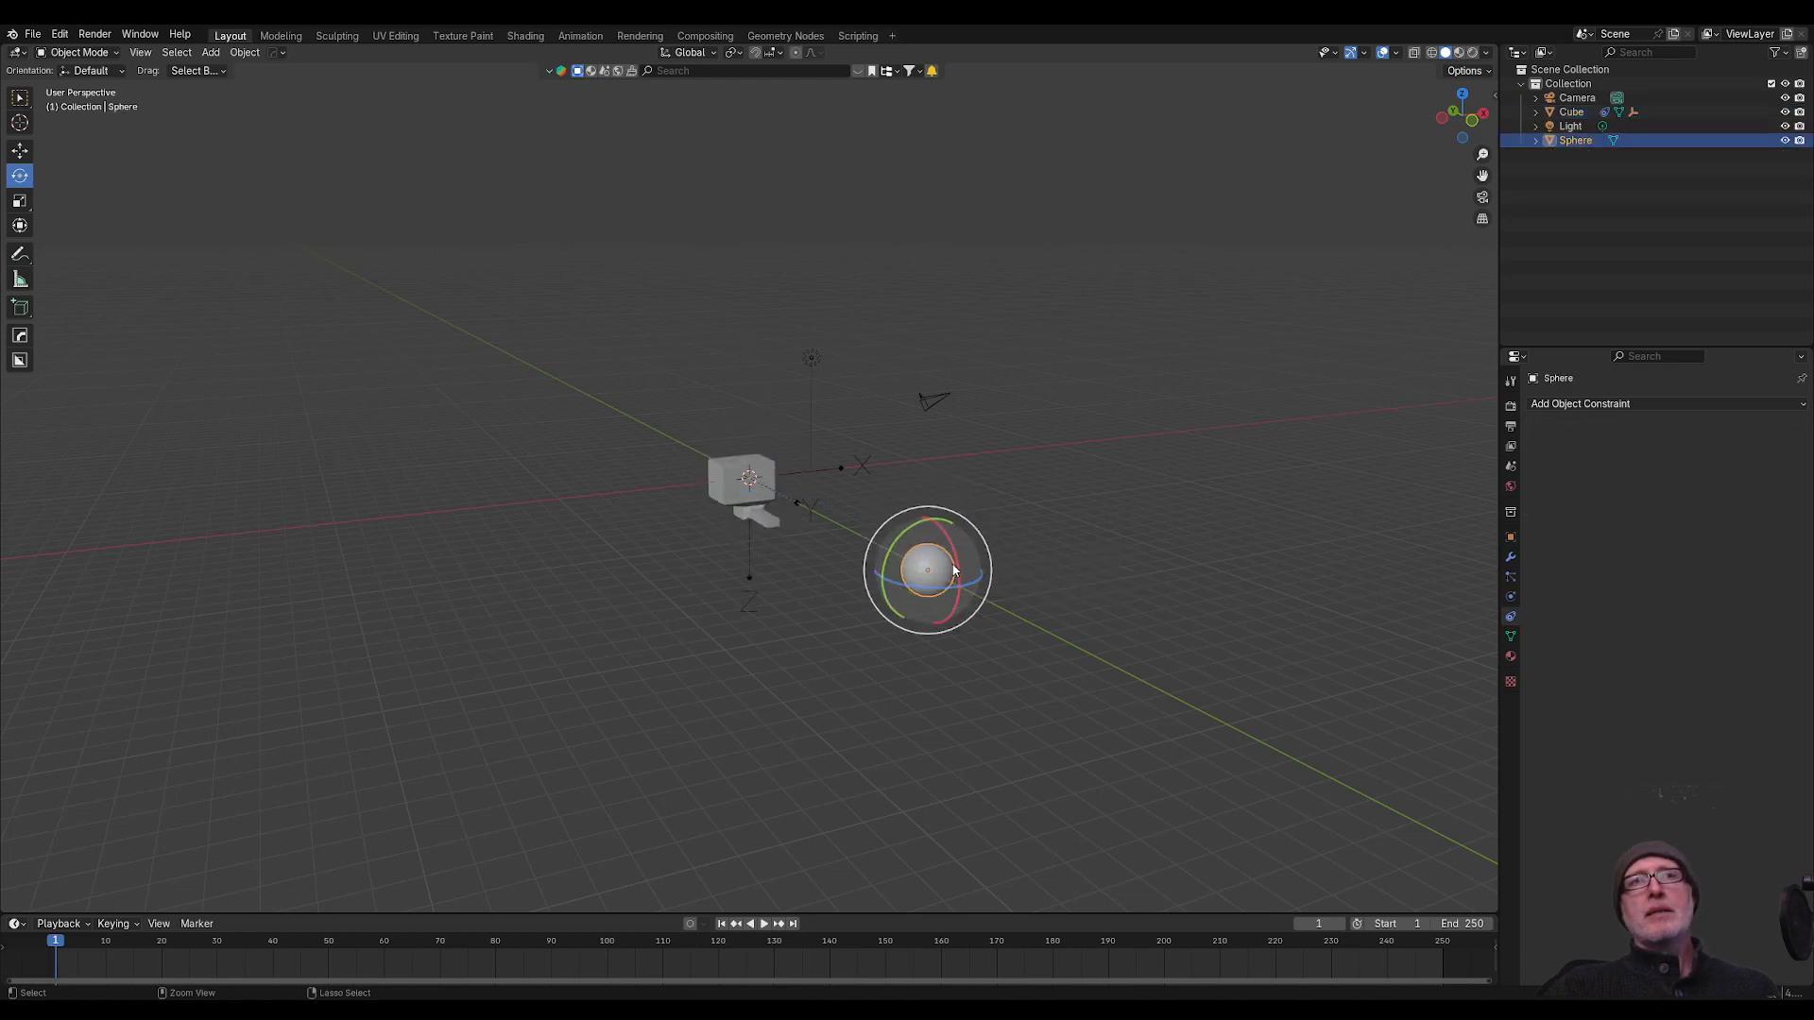
# Step: Disable the cube's Damped Track constraint and move the sphere along the X axis, away from the Y axis line
pyautogui.click(721, 484)
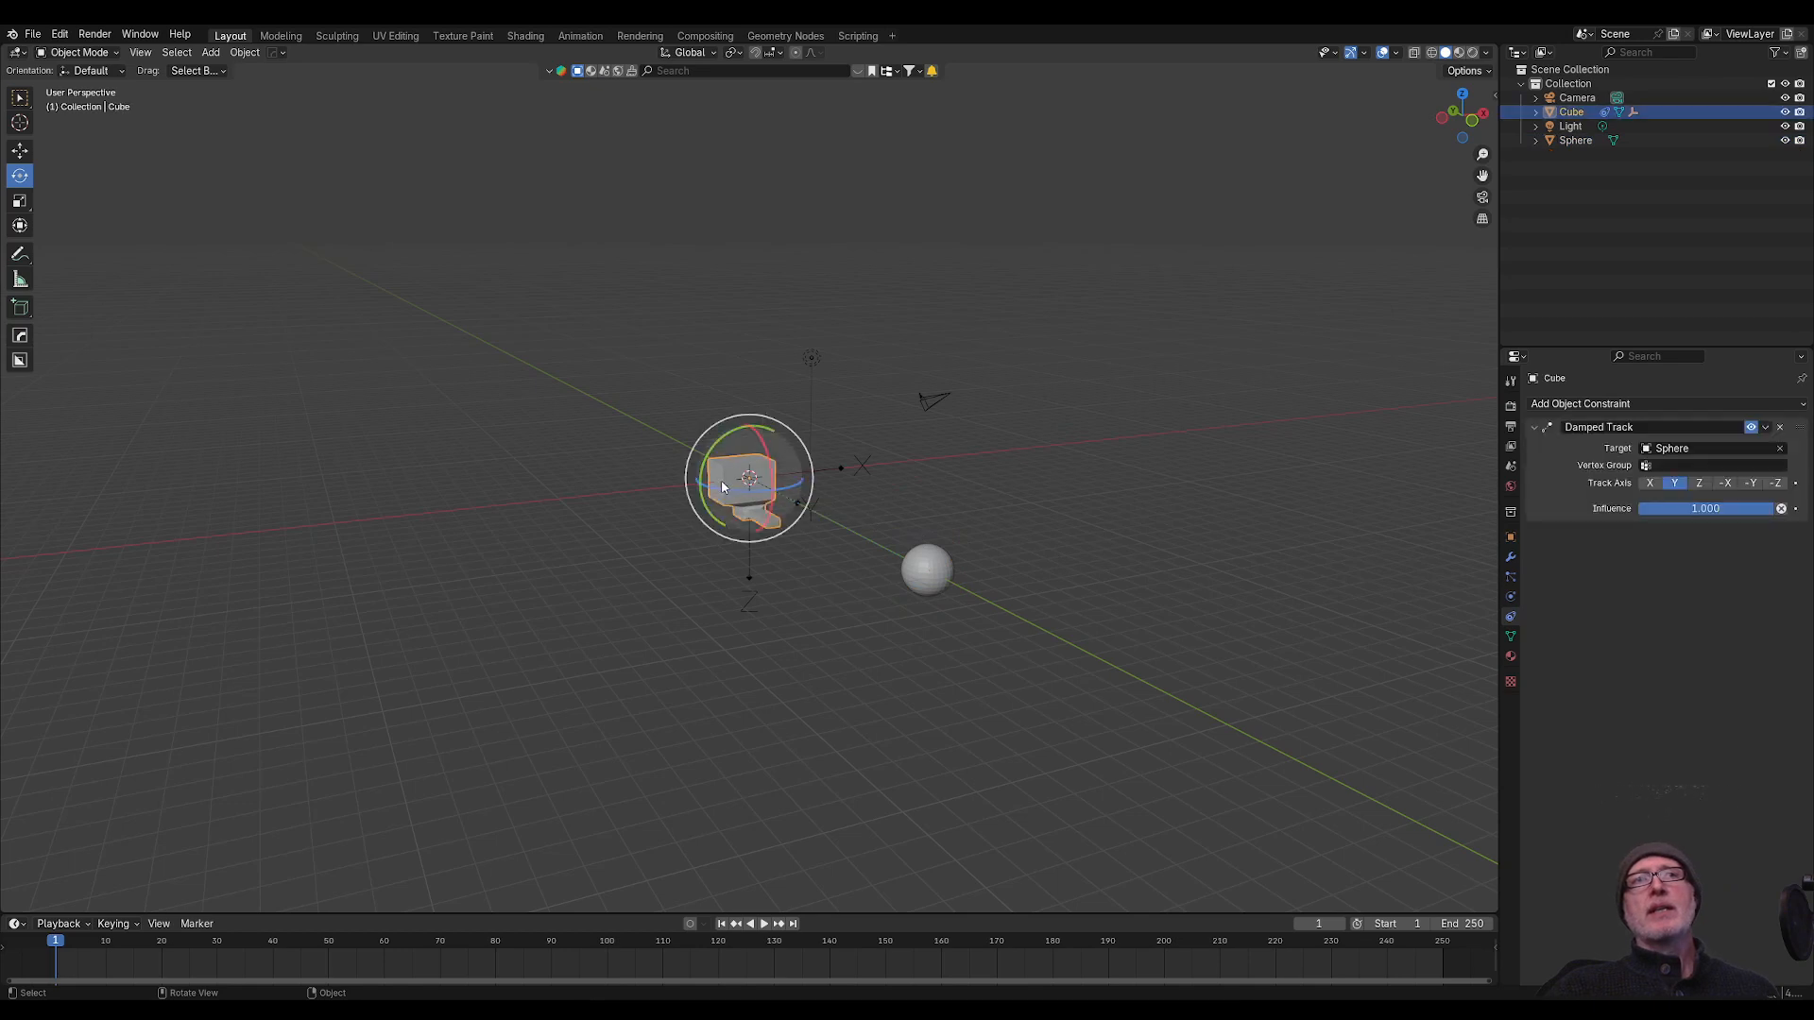
pyautogui.click(1748, 428)
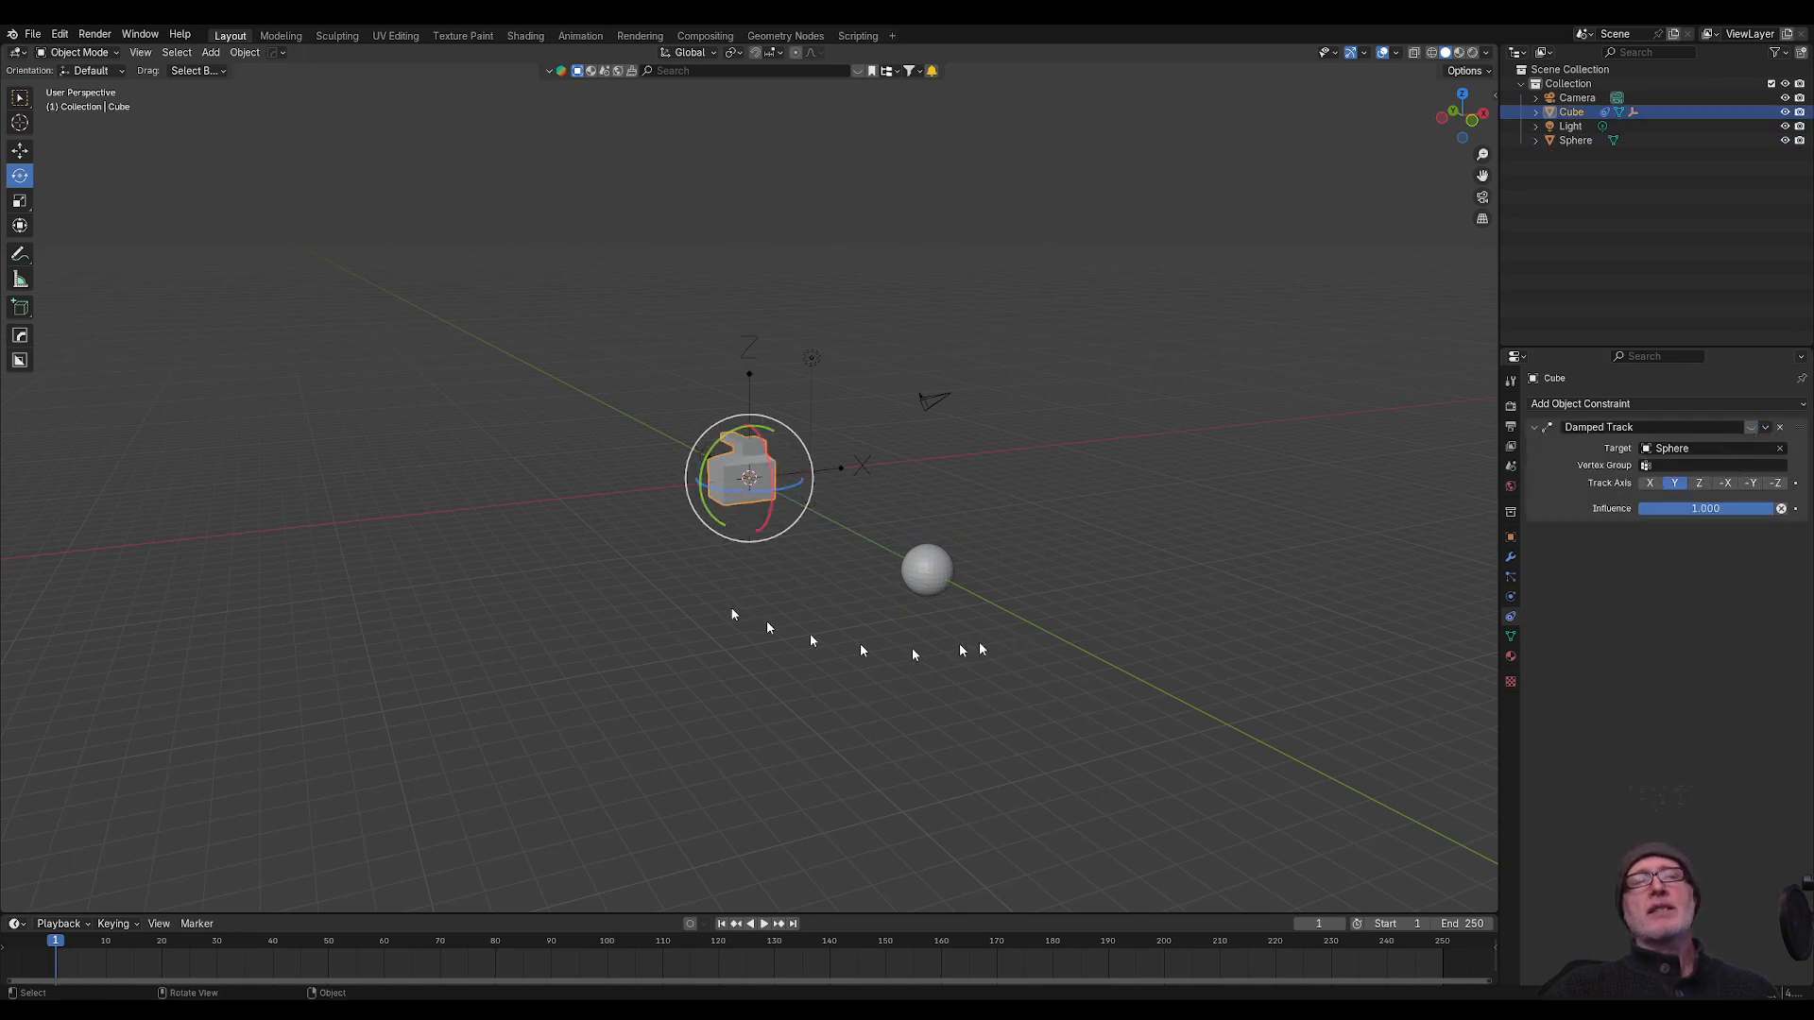
pyautogui.click(927, 572)
pyautogui.moveTo(955, 656); pyautogui.dragTo(918, 673, button='middle')
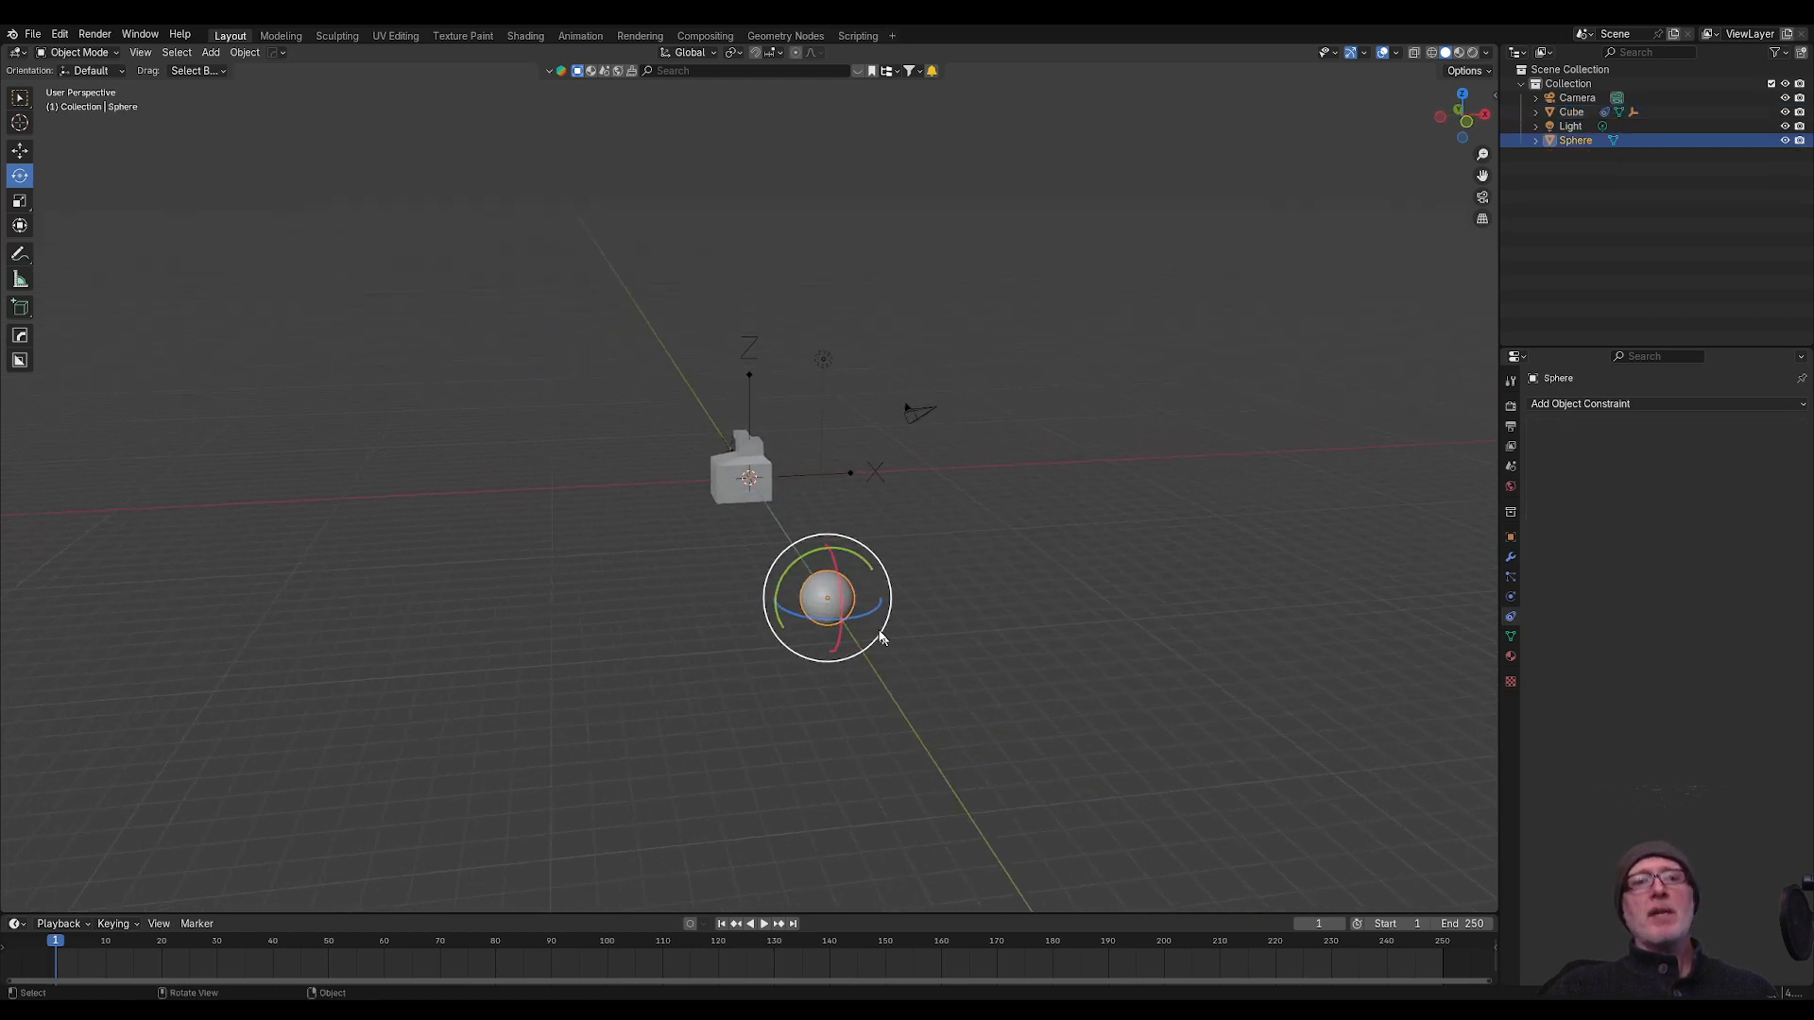
pyautogui.press('g')
pyautogui.press('x')
pyautogui.click(932, 640)
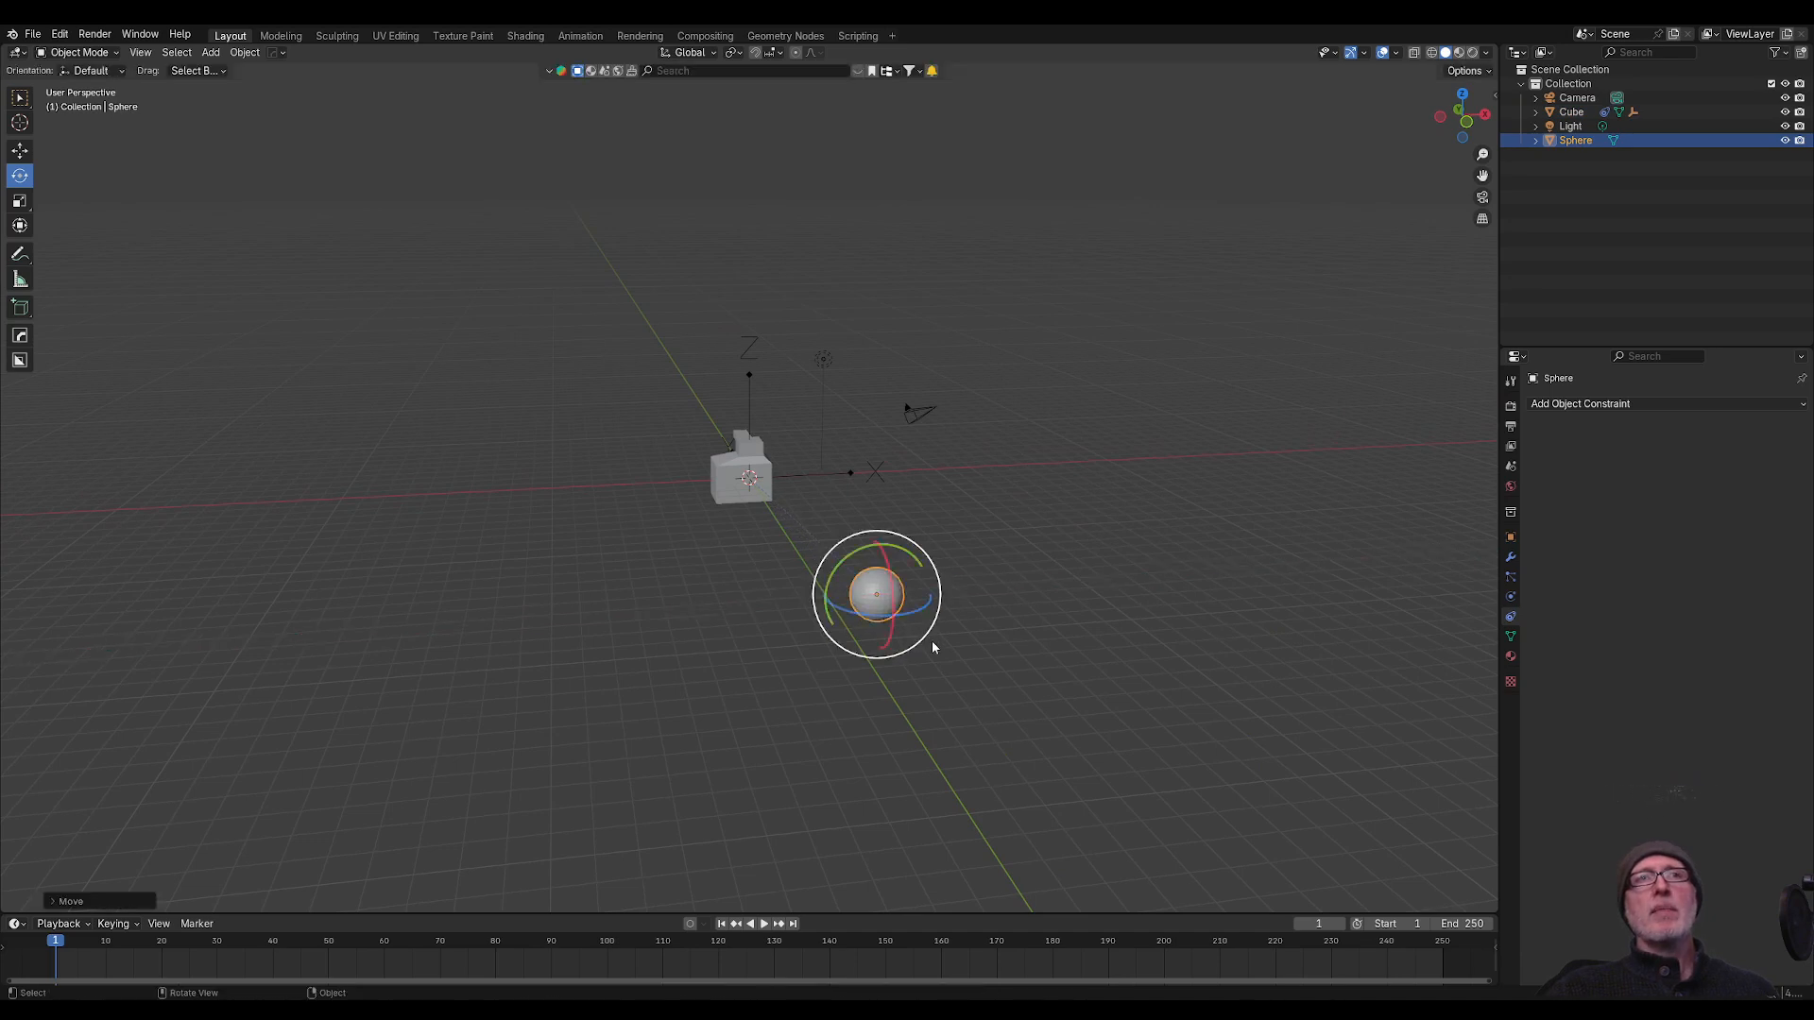
# Step: Rotate the cube about the Z axis until its Y arrow and barrel turn toward the sphere
pyautogui.click(739, 499)
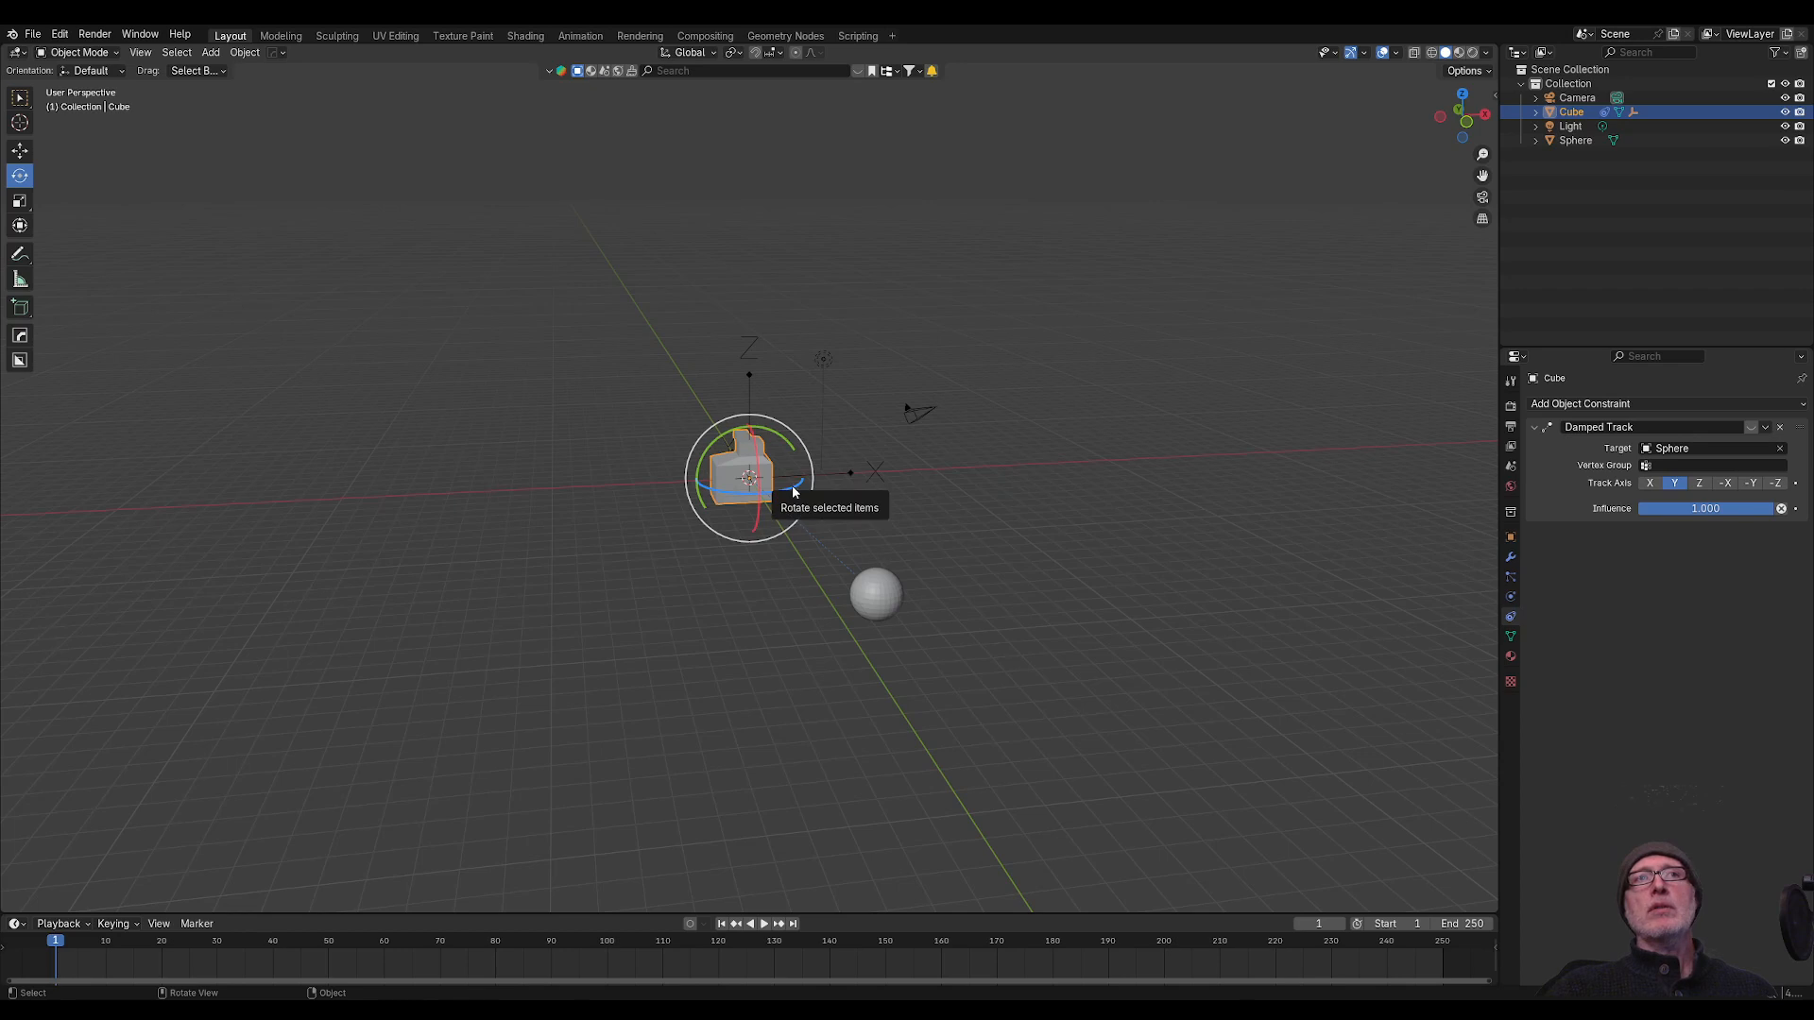
pyautogui.moveTo(793, 491); pyautogui.dragTo(669, 473)
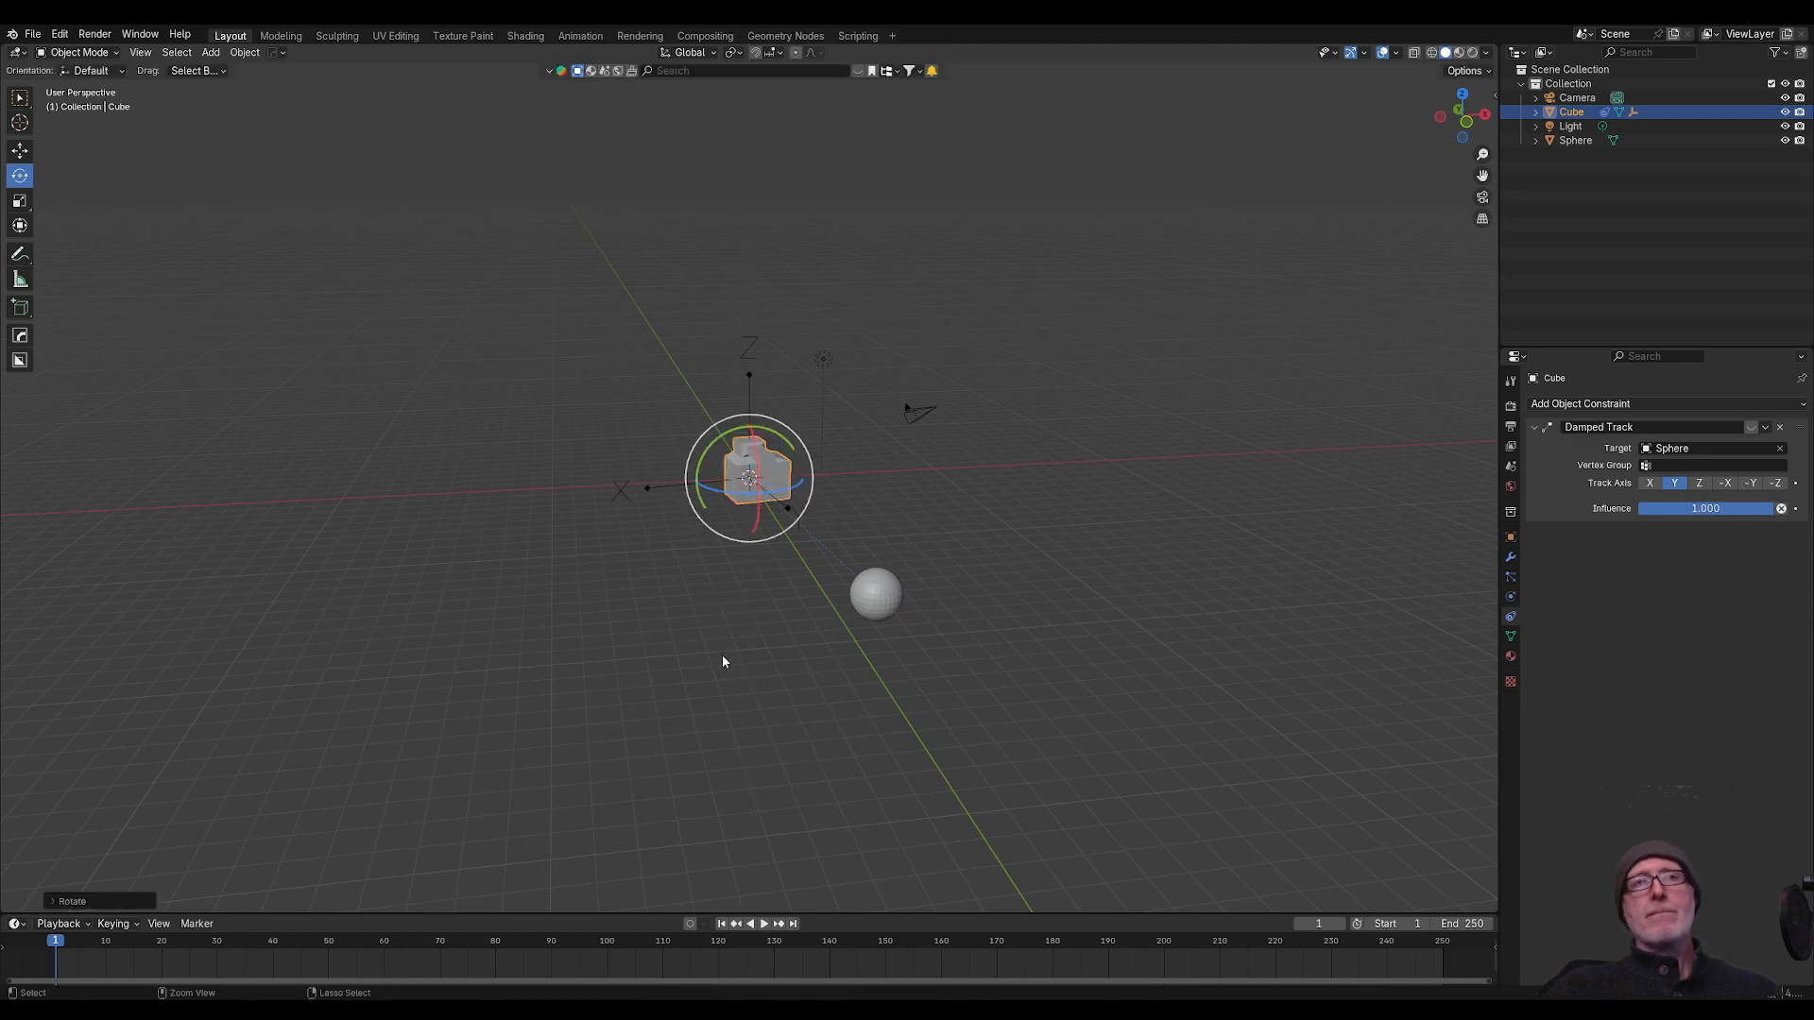
# Step: Undo the cube's last rotation about the Z axis
pyautogui.hotkey('ctrl', 'z')
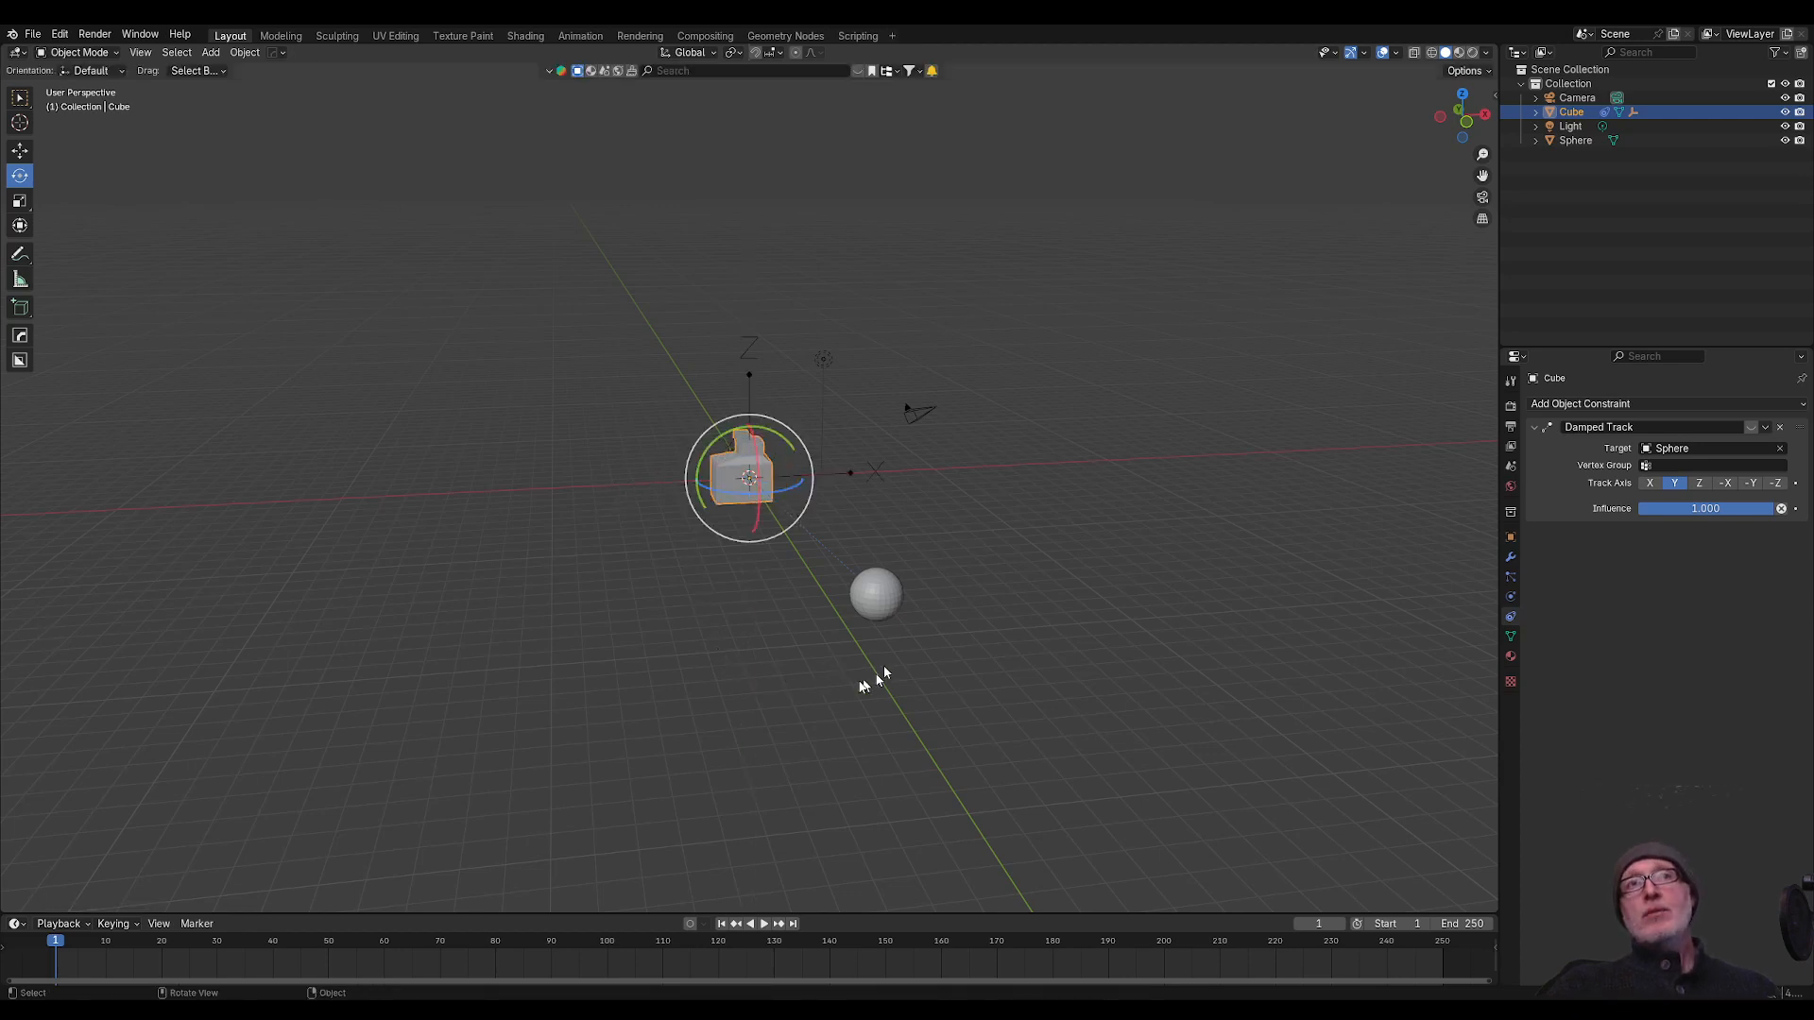
pyautogui.moveTo(883, 665)
pyautogui.mouseDown(button='middle')
pyautogui.moveTo(850, 677)
pyautogui.moveTo(848, 659)
pyautogui.mouseUp(button='middle')
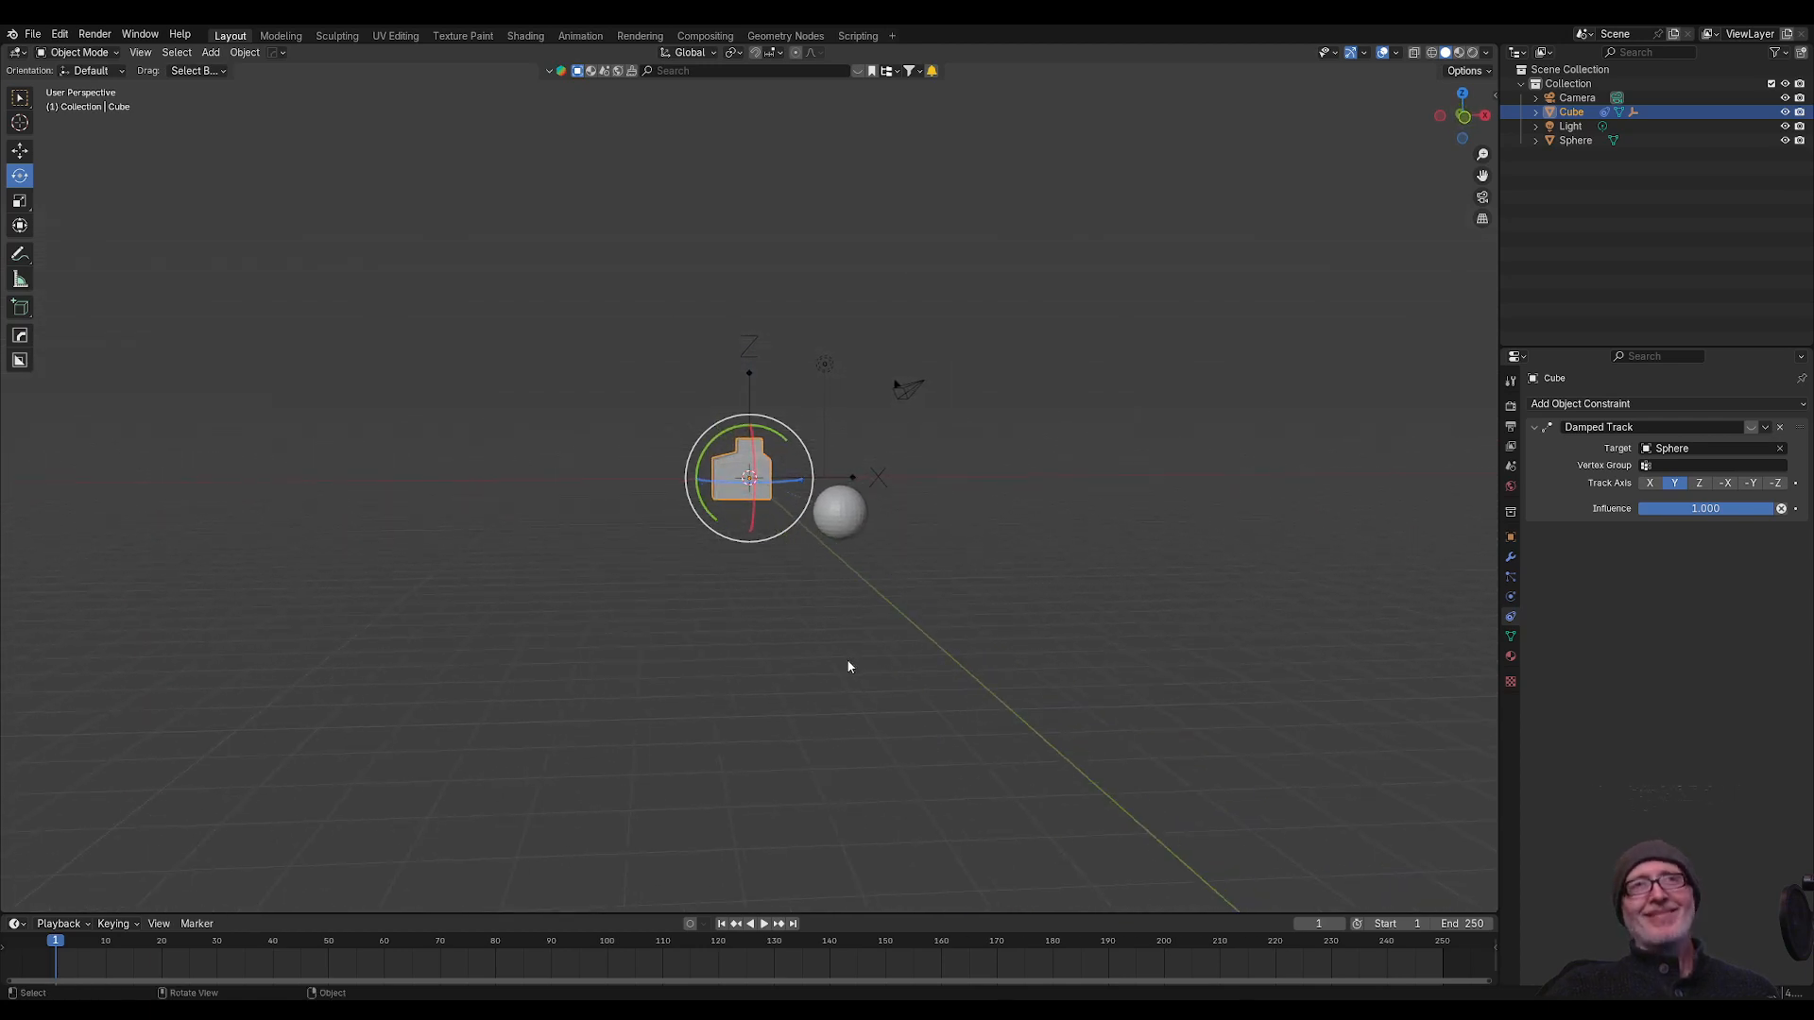
# Step: Set the sphere's X location to 0 m so that it sits on the Y axis line
pyautogui.click(850, 518)
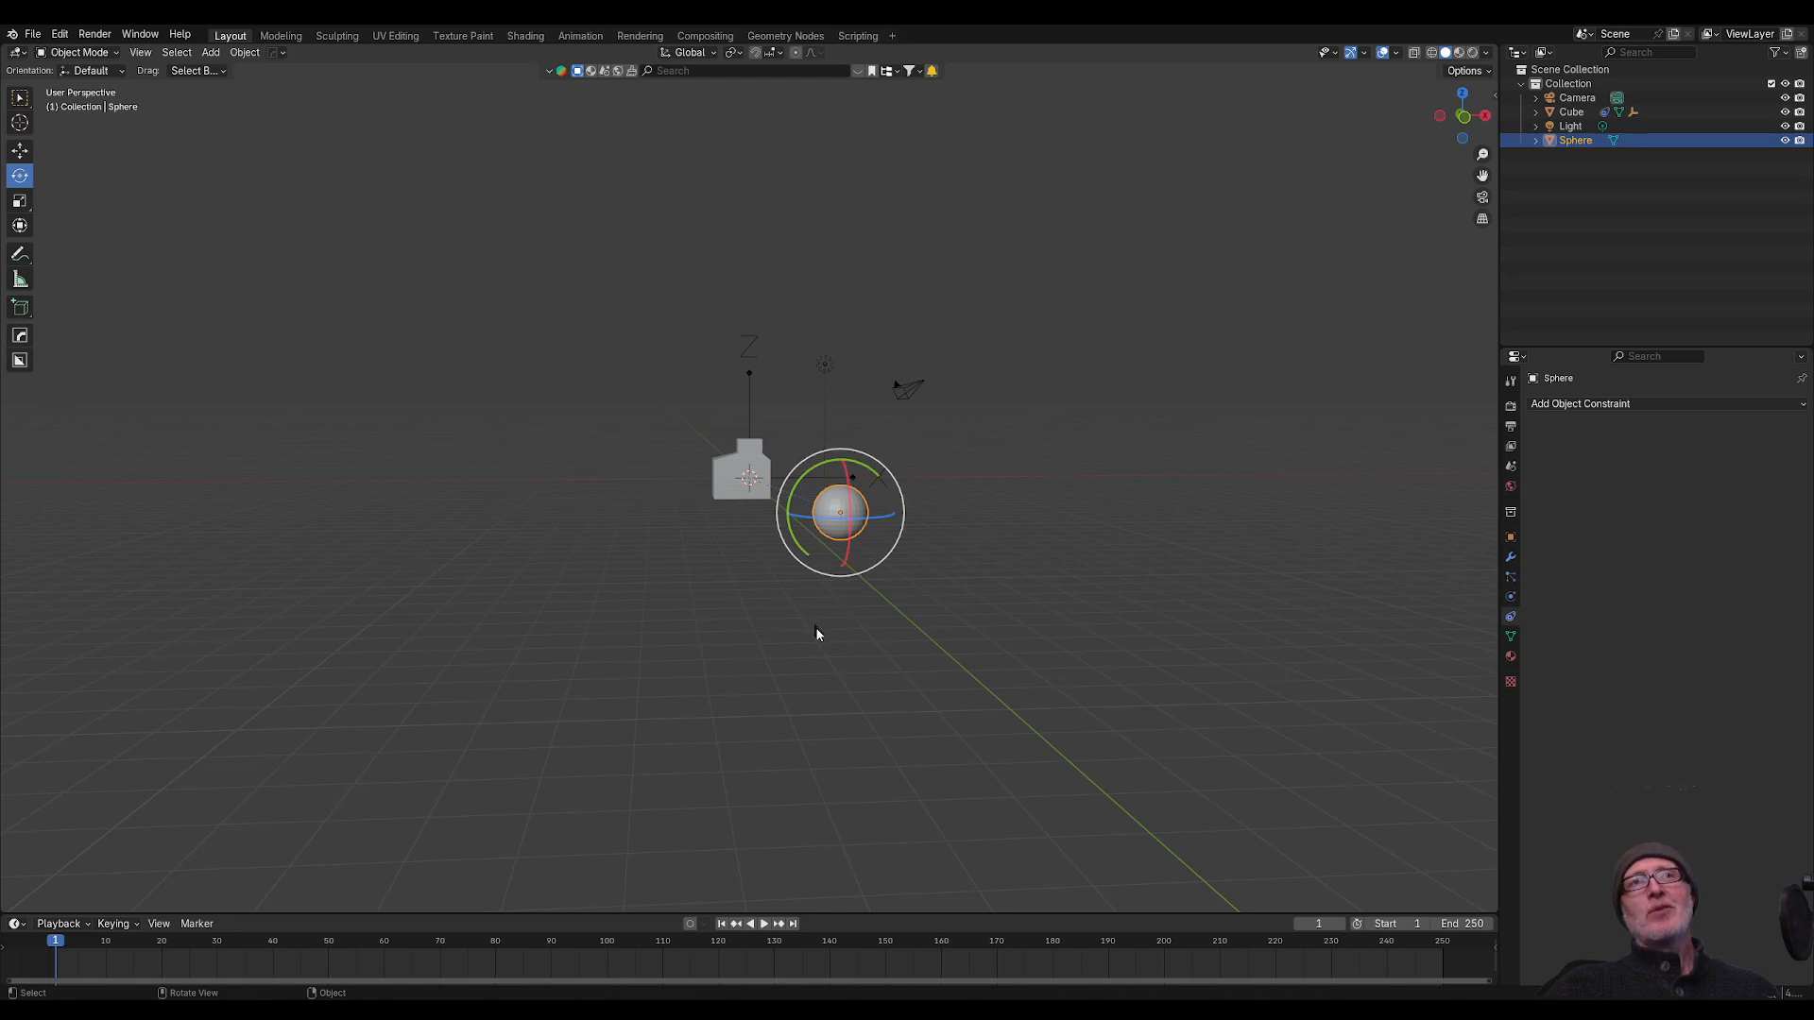
pyautogui.moveTo(818, 634); pyautogui.dragTo(796, 647, button='middle')
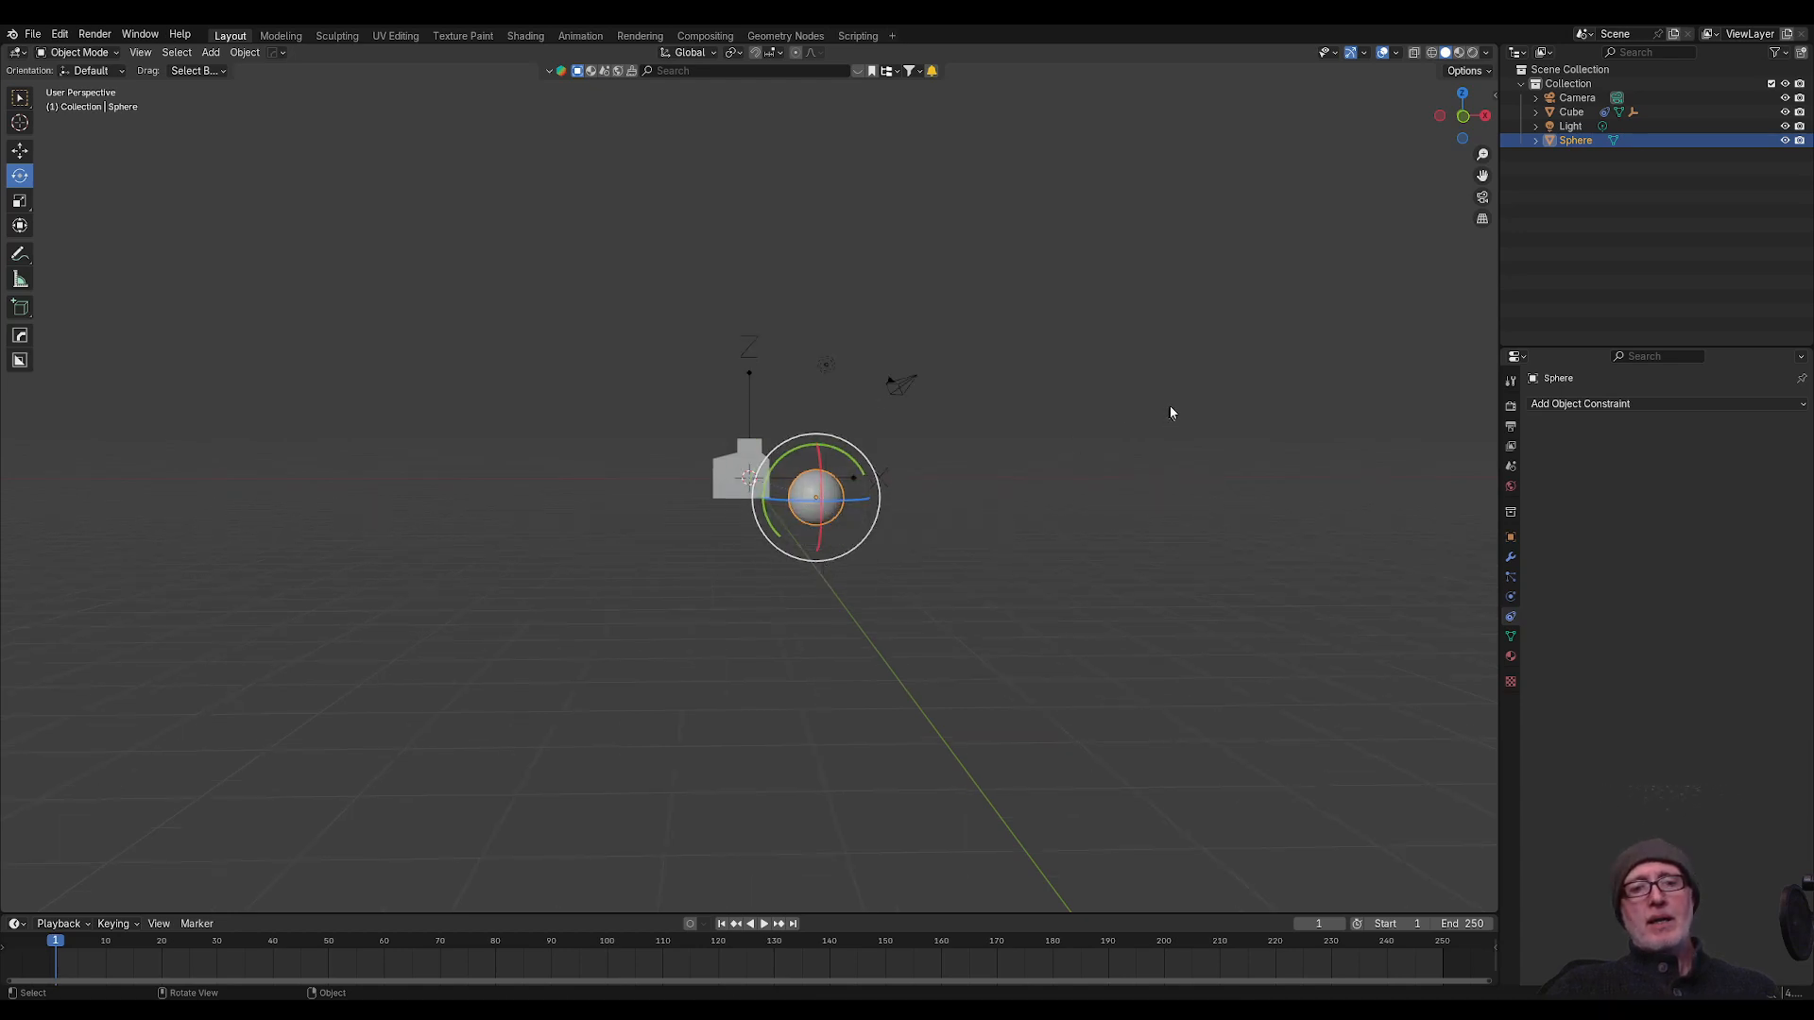
pyautogui.press('n')
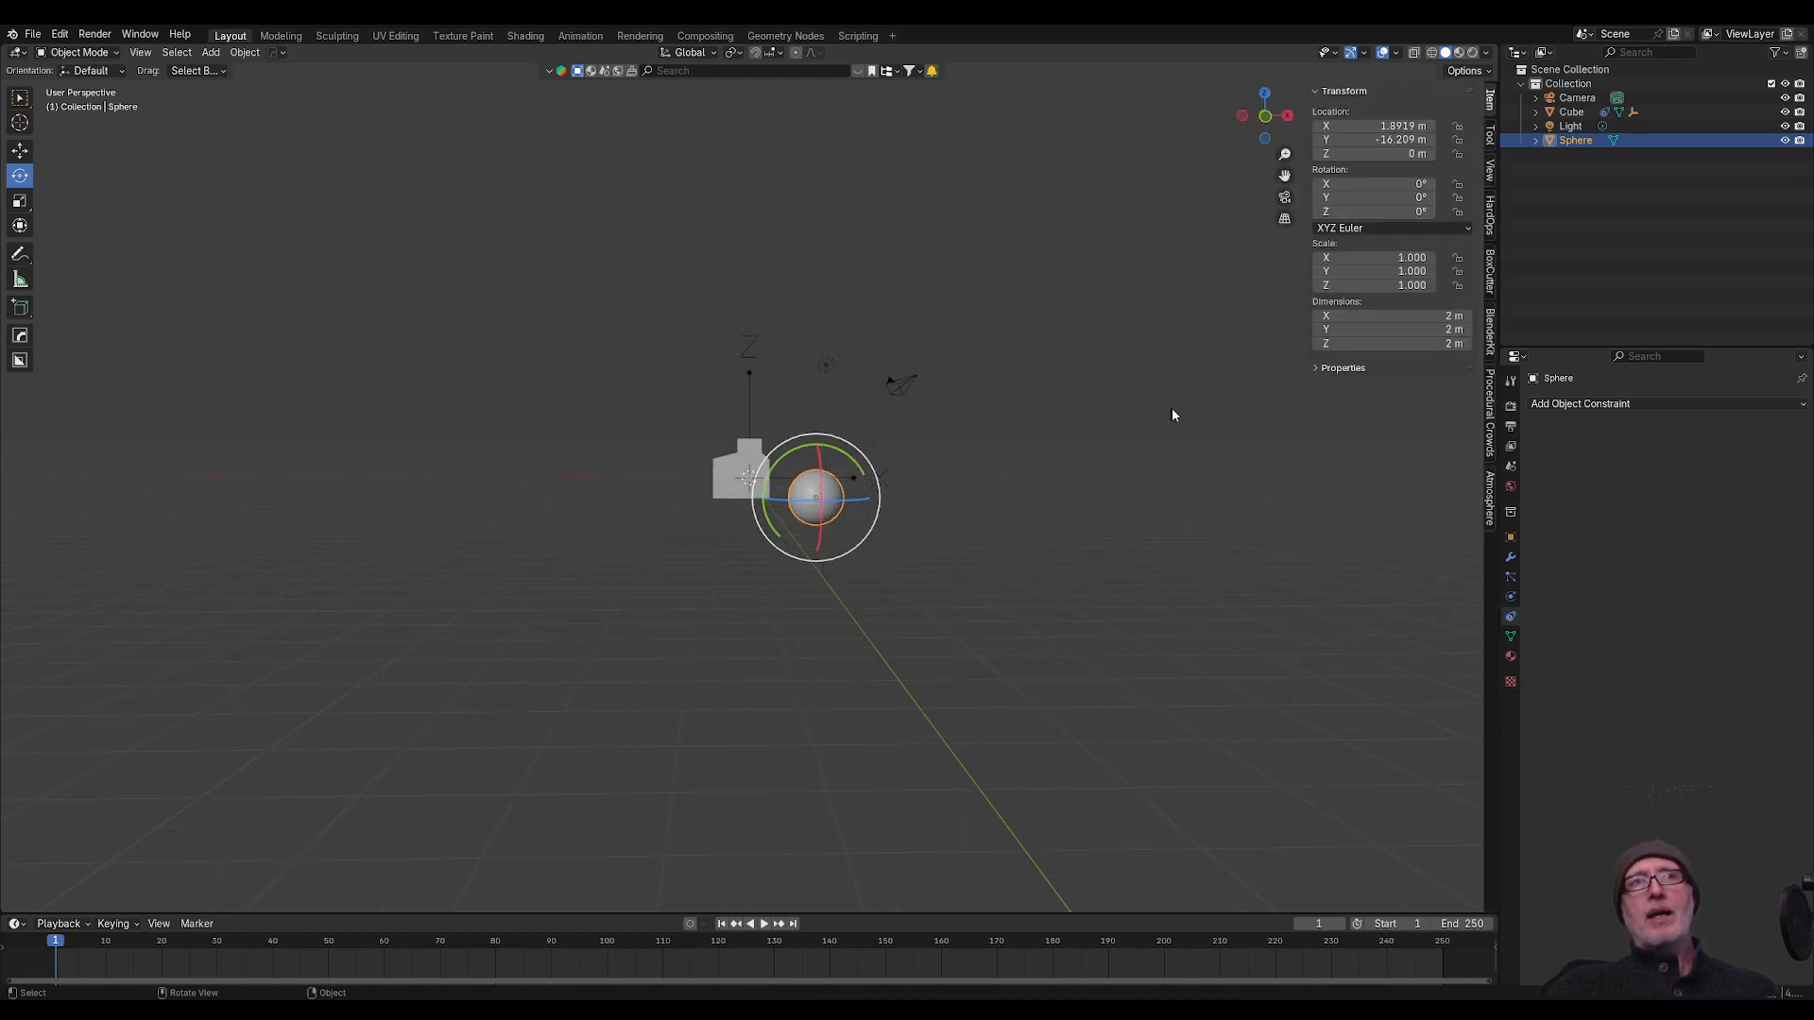
pyautogui.click(1410, 140)
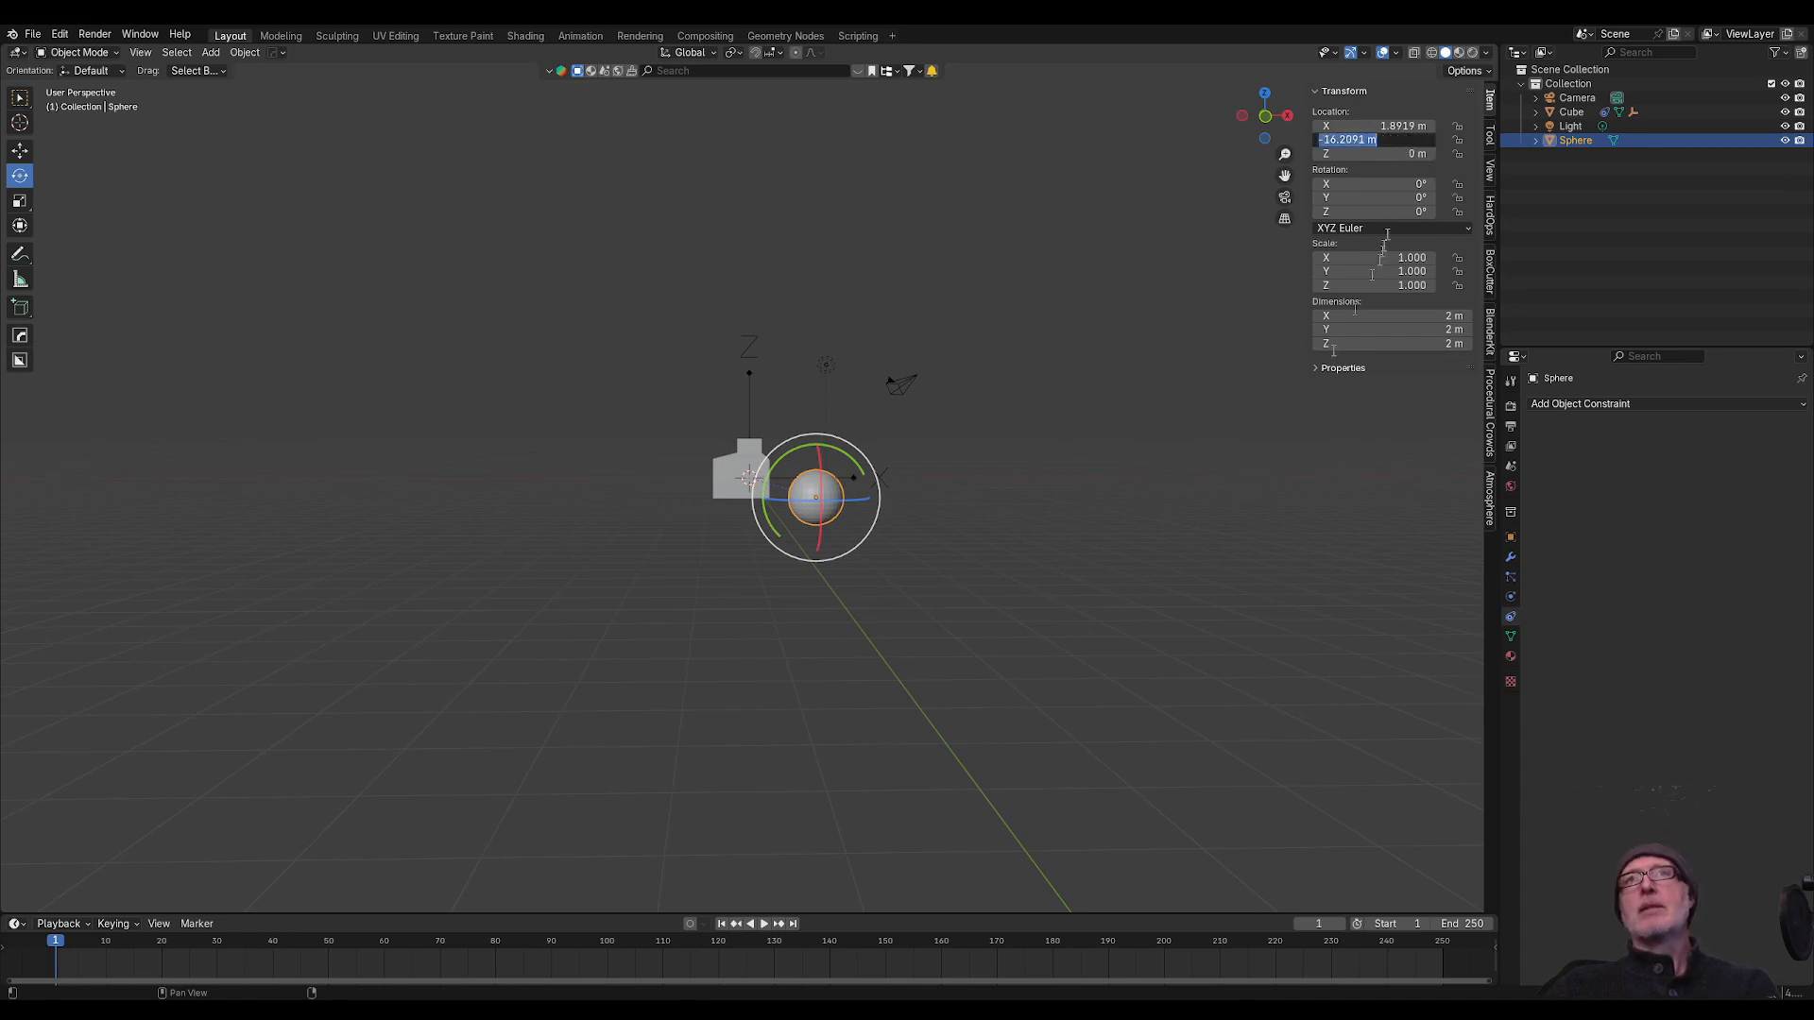
pyautogui.click(1227, 496)
pyautogui.click(1361, 126)
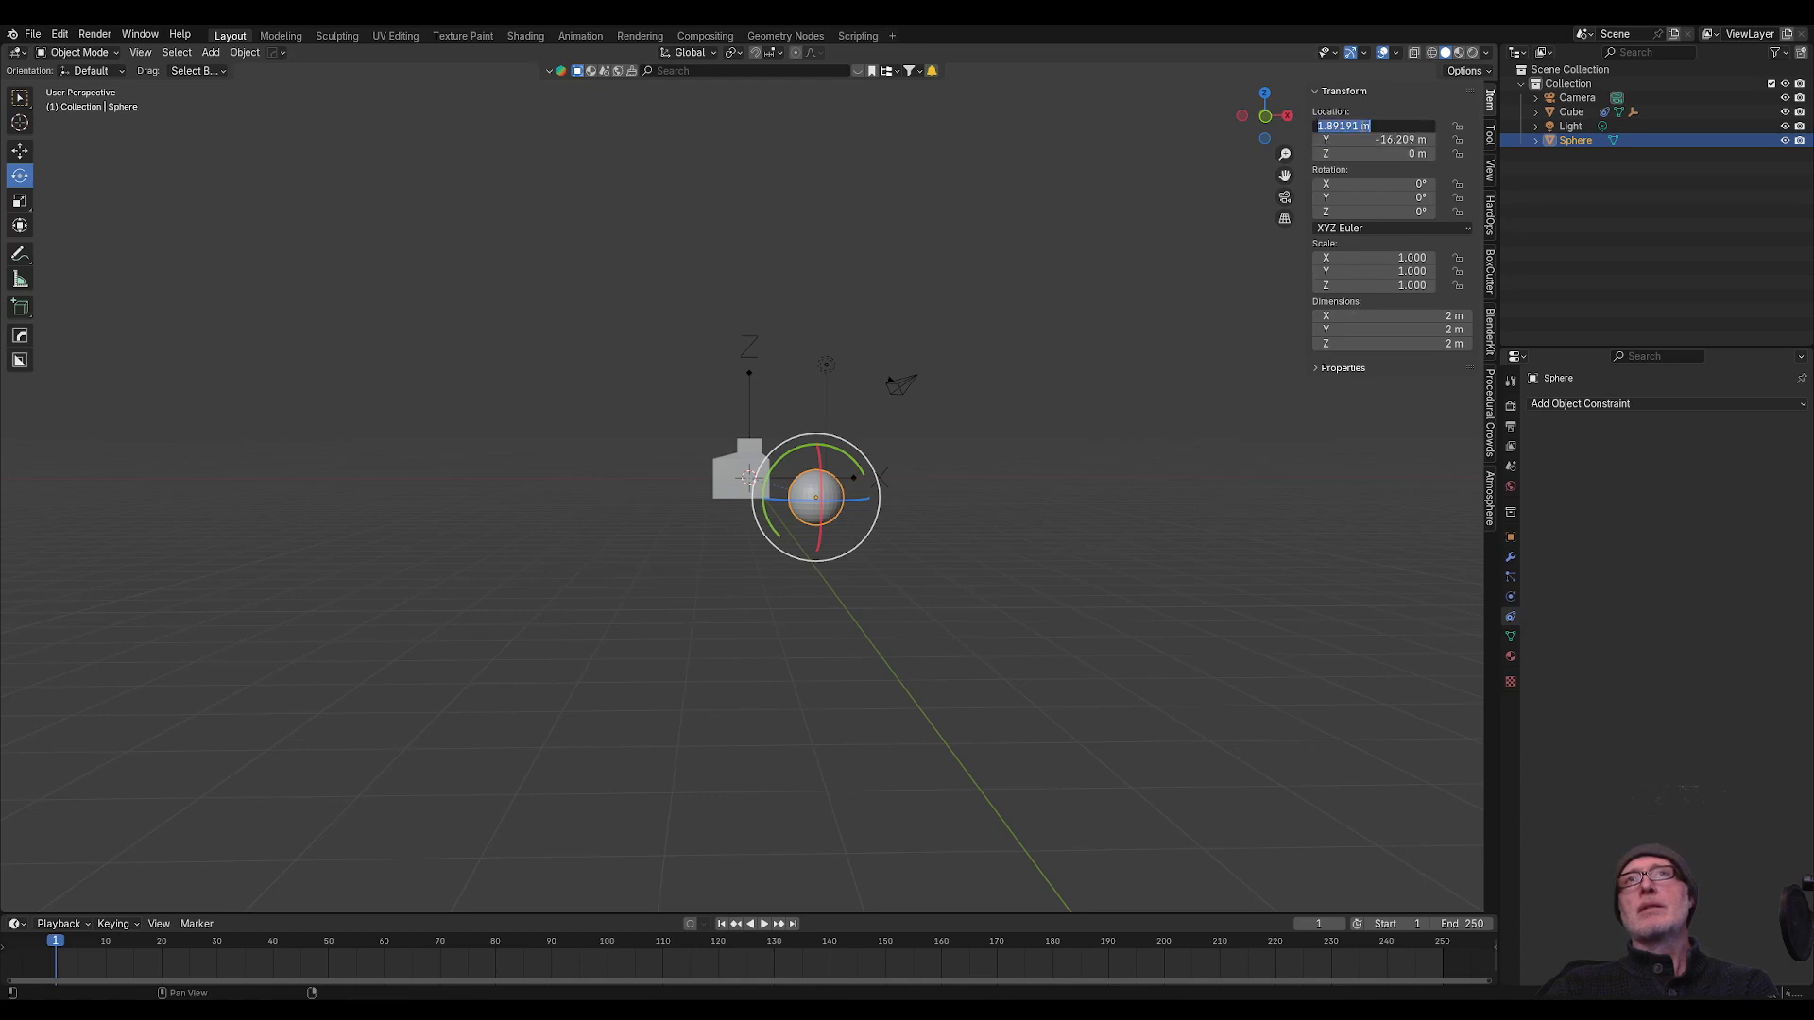
pyautogui.write('0')
pyautogui.press('Return')
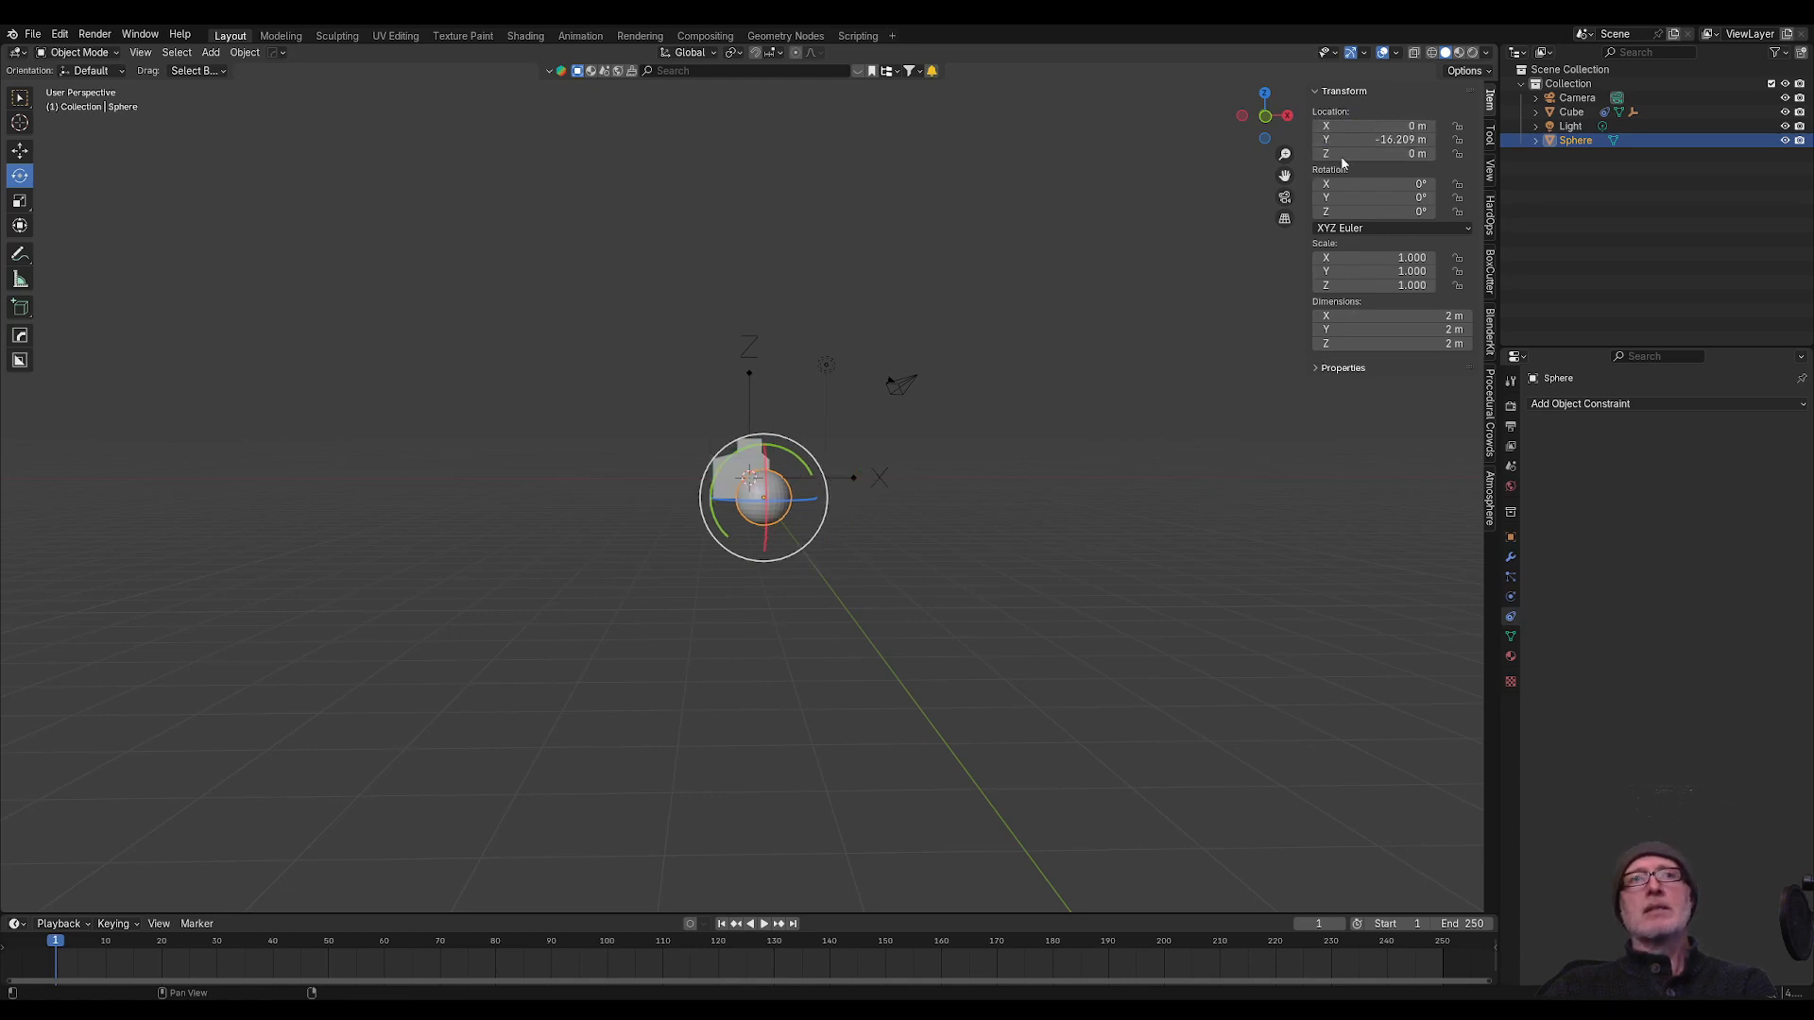
# Step: Nudge the sphere freehand to about X 0.09 m and Z -0.15 m, and re-enable the cube's Damped Track constraint
pyautogui.moveTo(798, 572); pyautogui.dragTo(780, 595, button='middle')
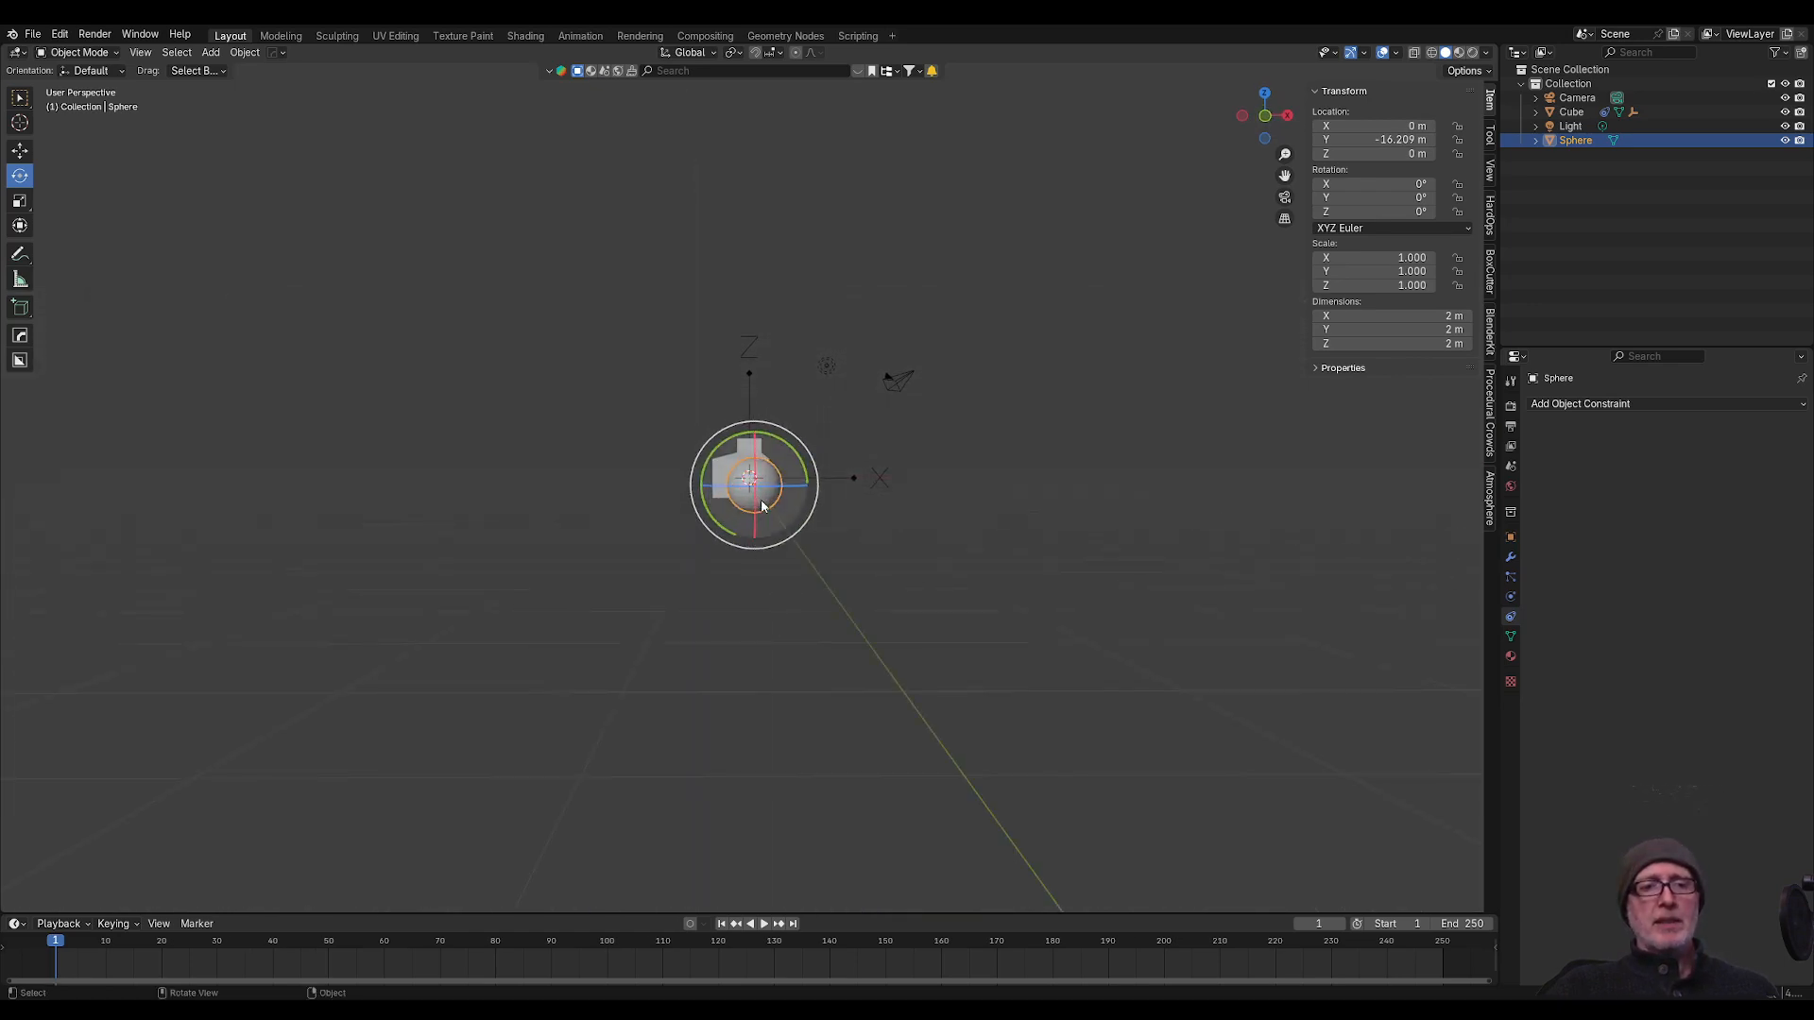
pyautogui.press('g')
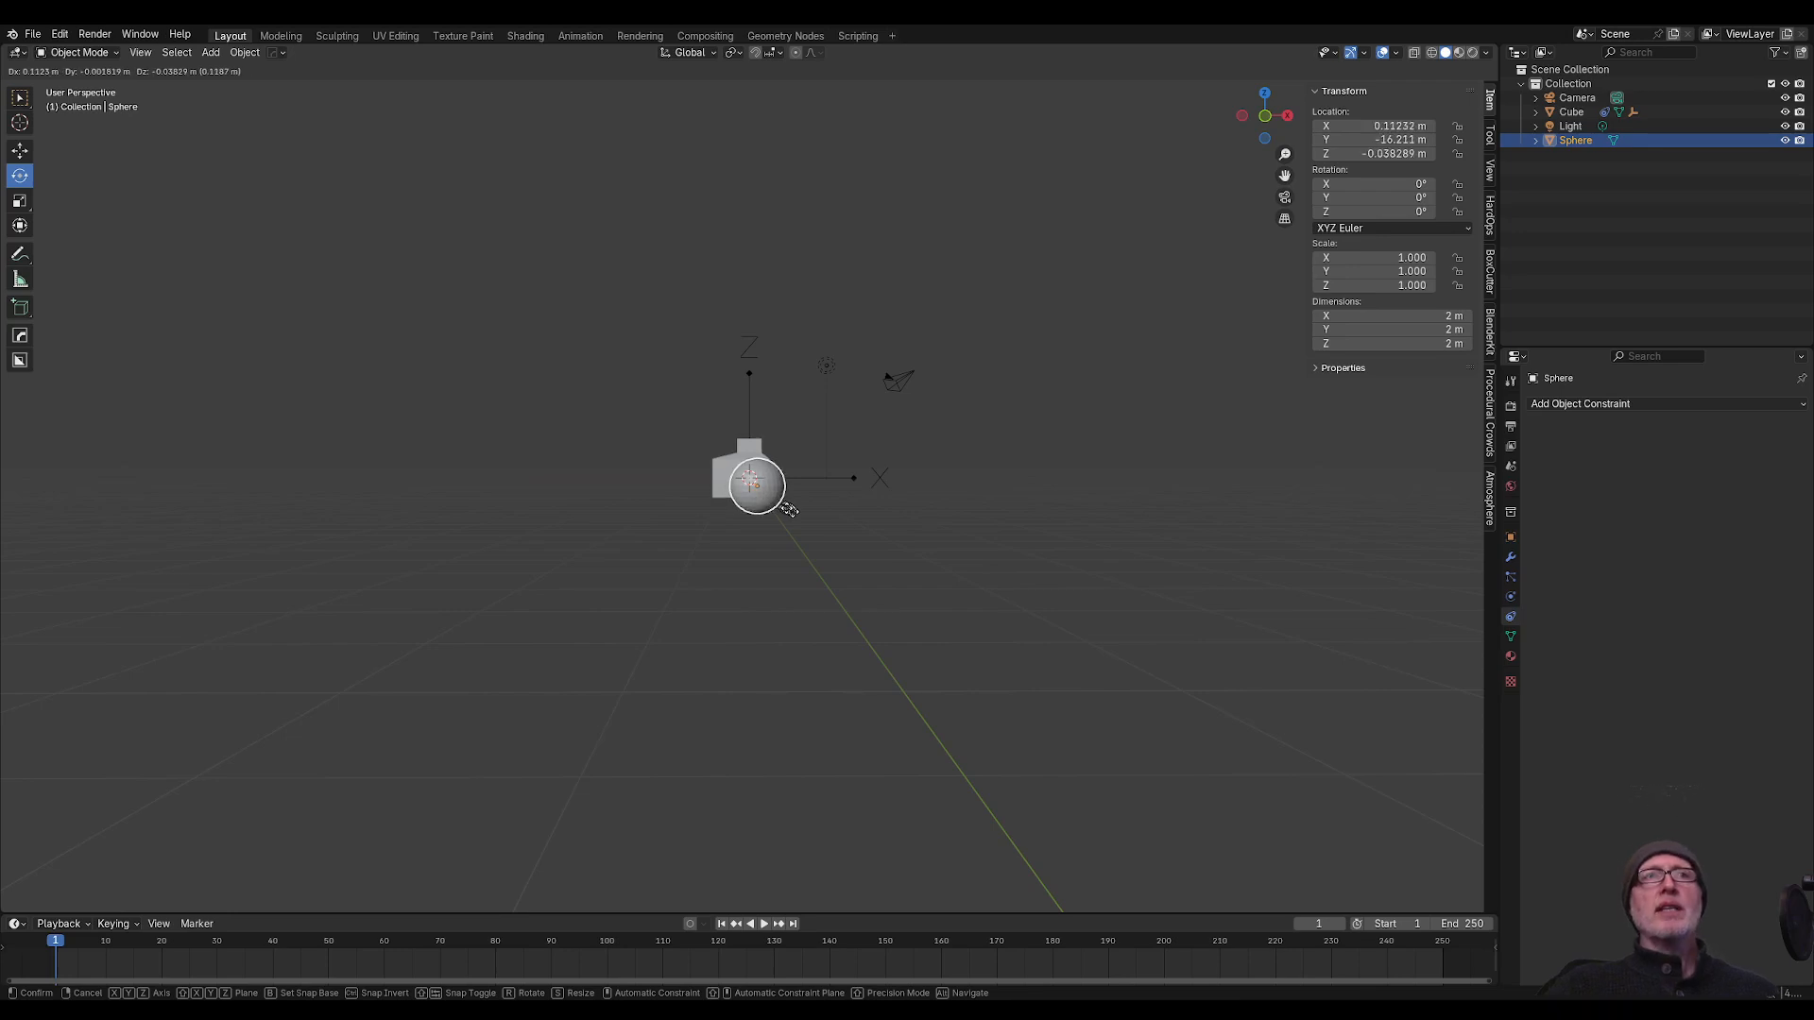
pyautogui.click(774, 534)
pyautogui.click(722, 470)
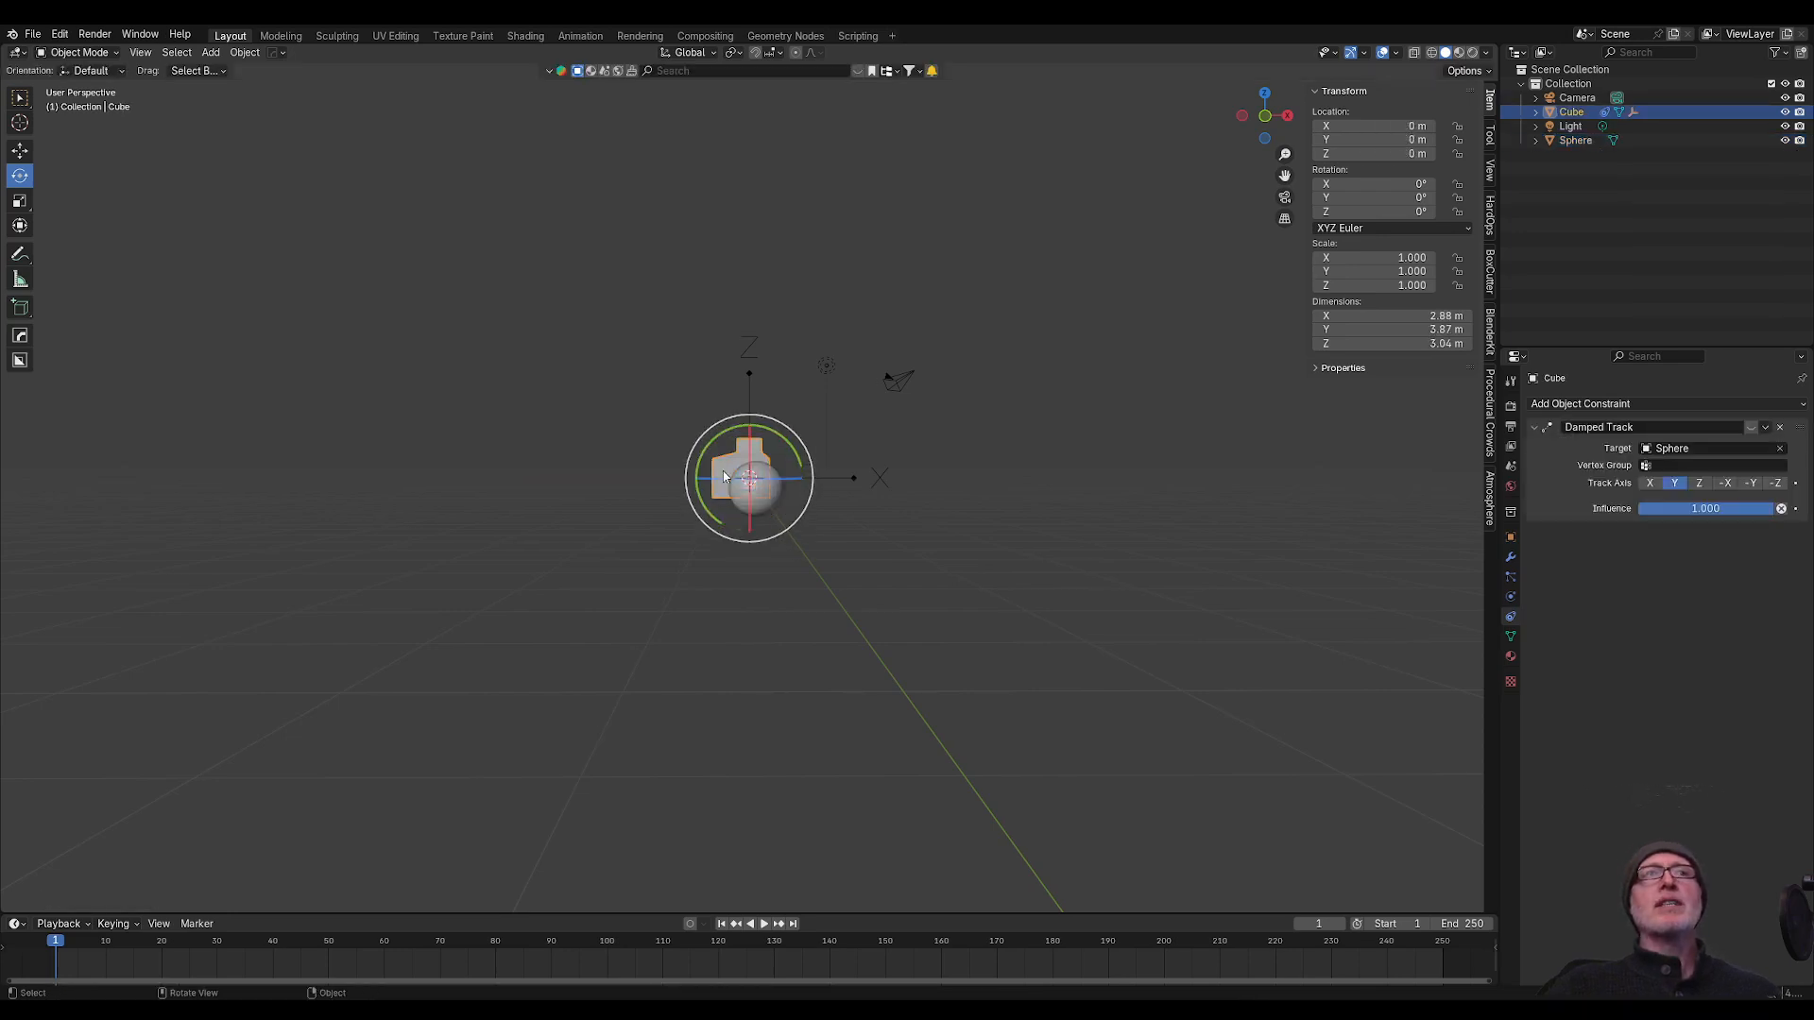
pyautogui.click(1751, 428)
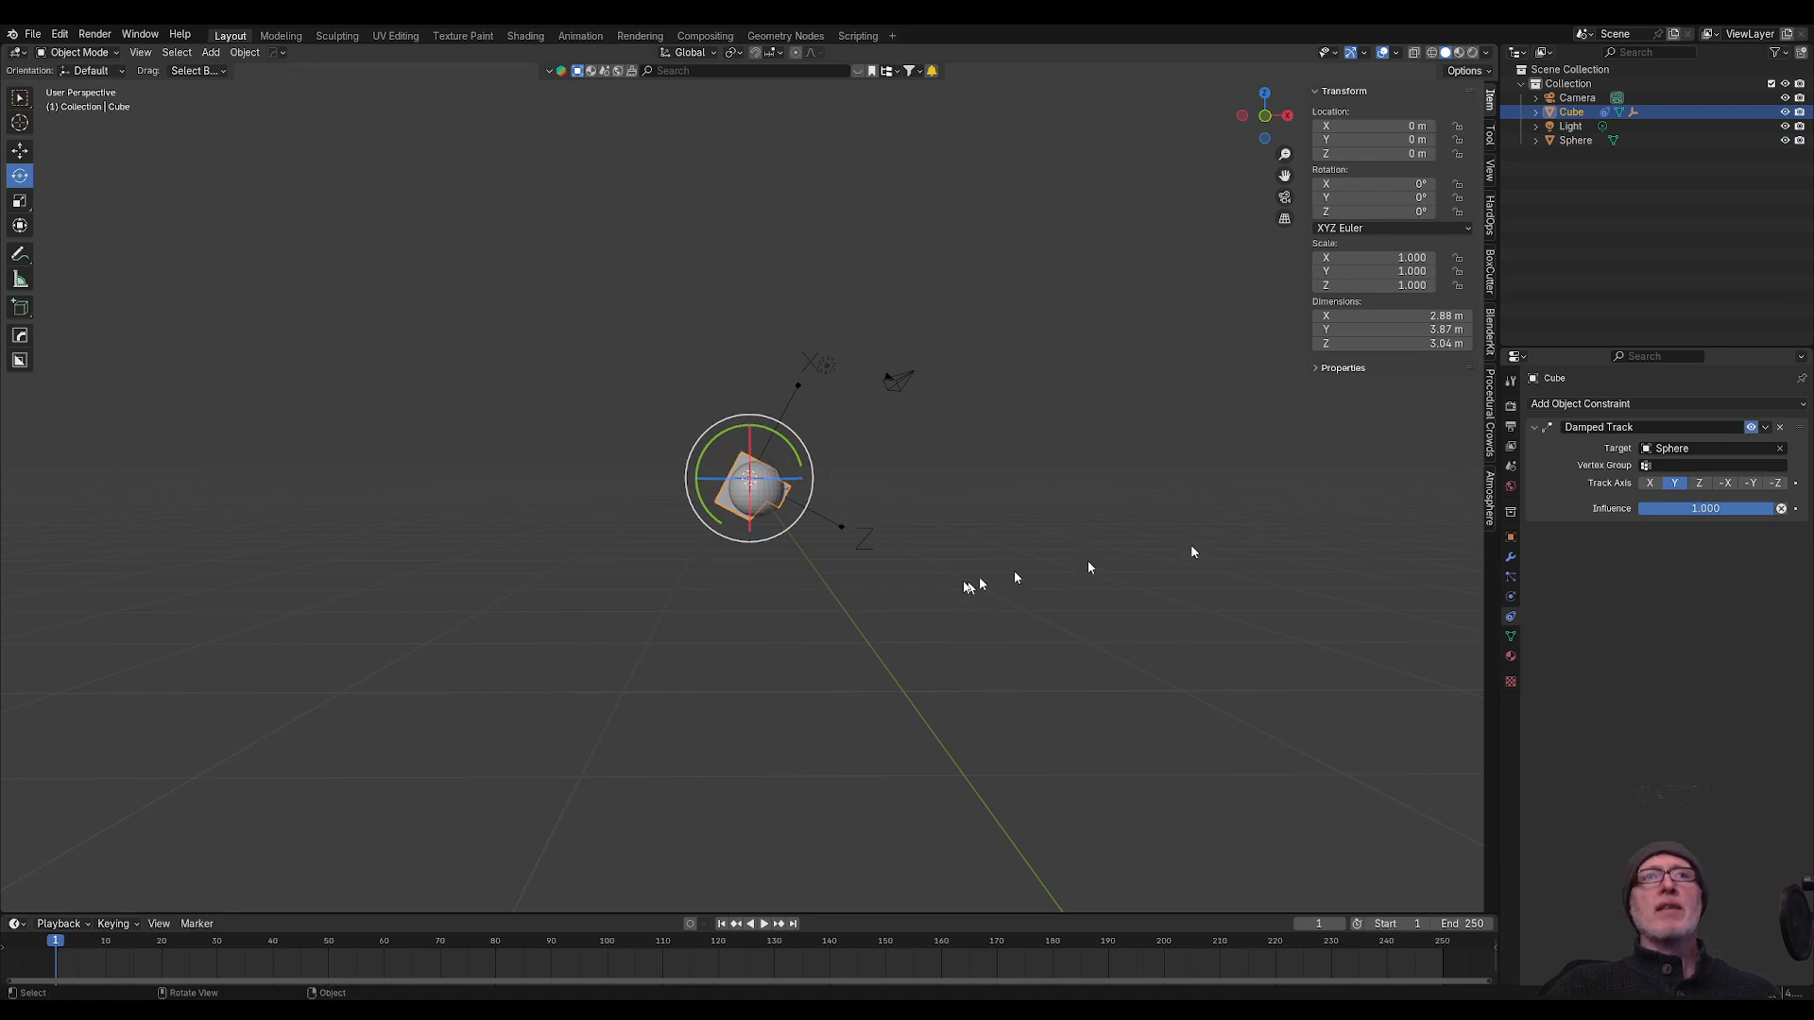
# Step: Test-move the sphere freehand to check how the cube follows it with Damped Track enabled
pyautogui.click(746, 493)
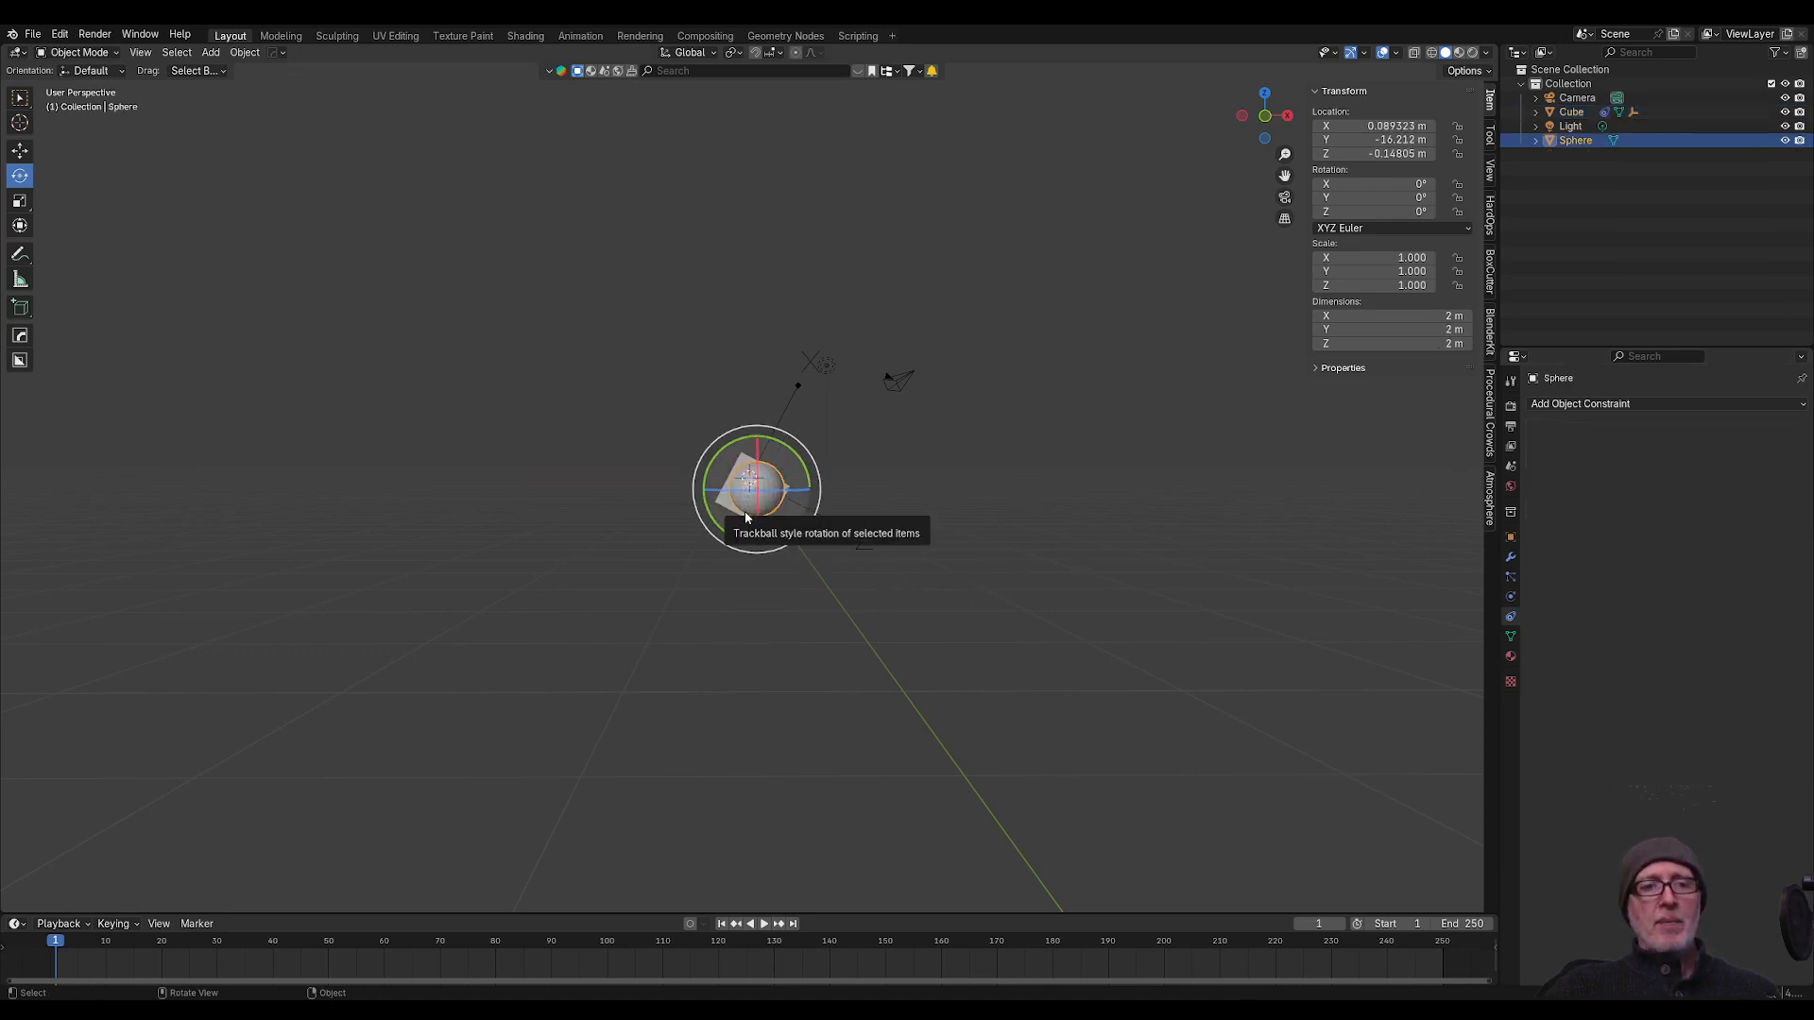
pyautogui.press('g')
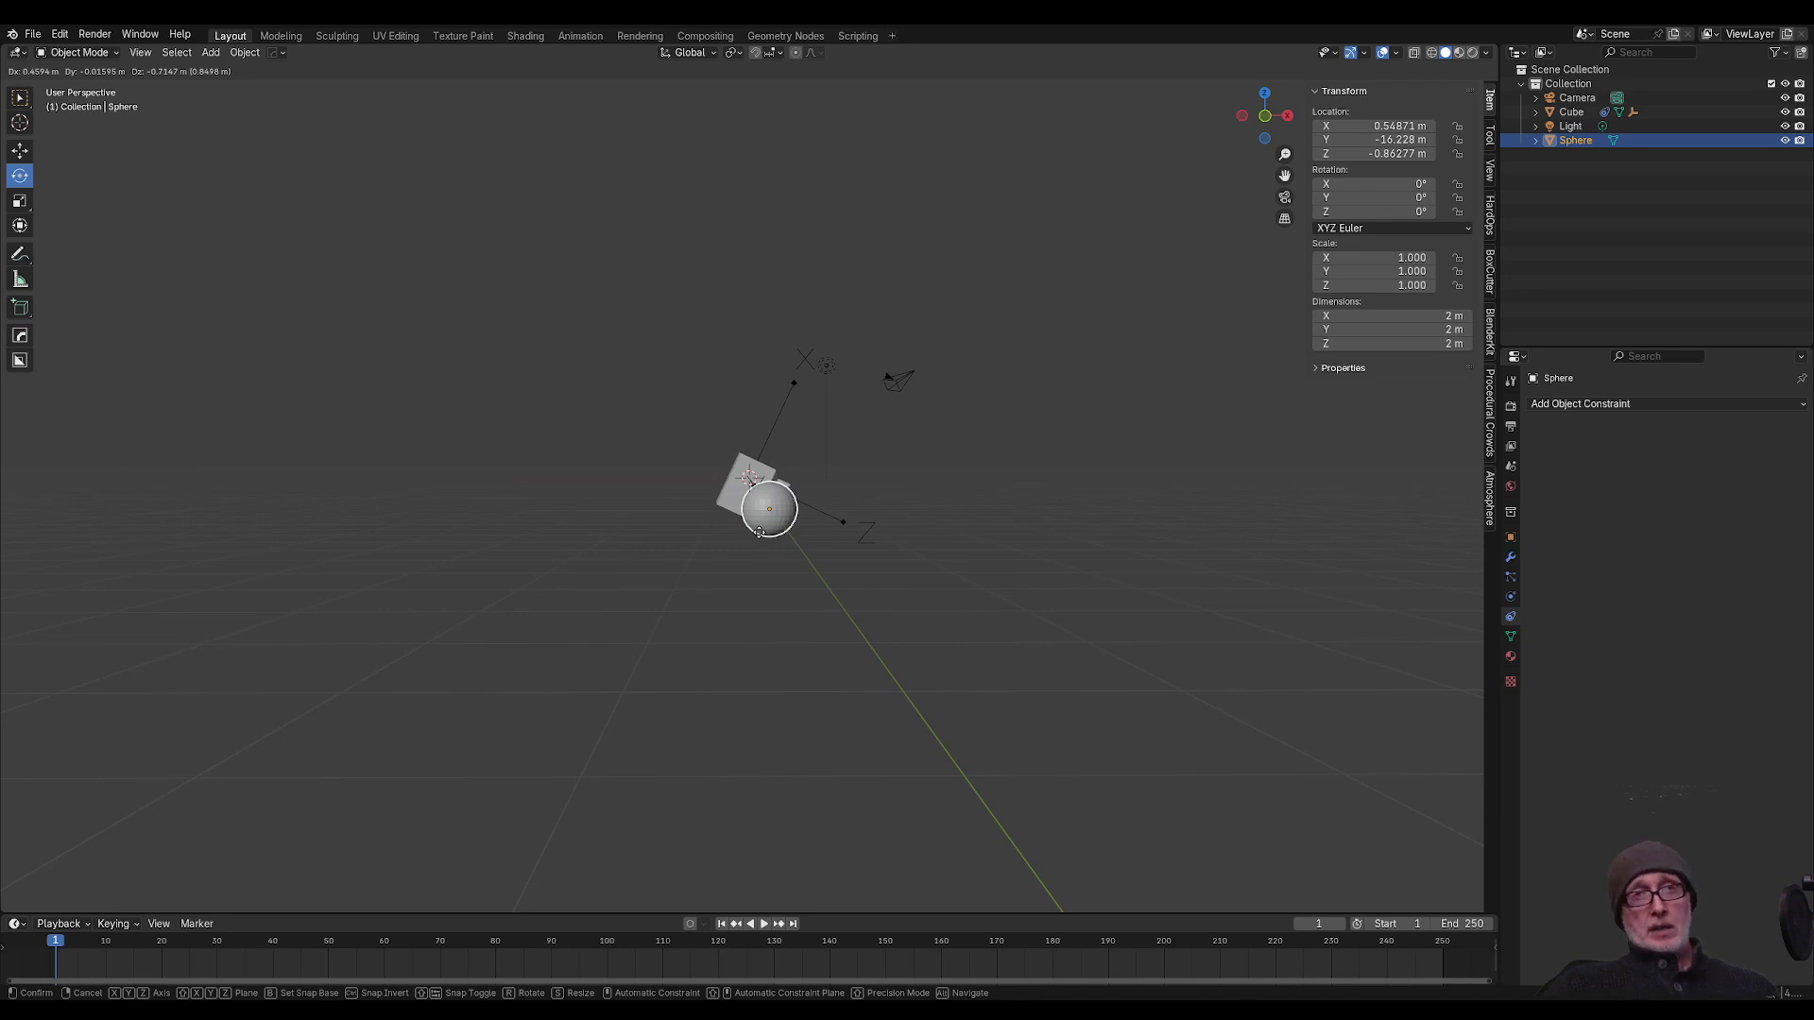
pyautogui.click(751, 515)
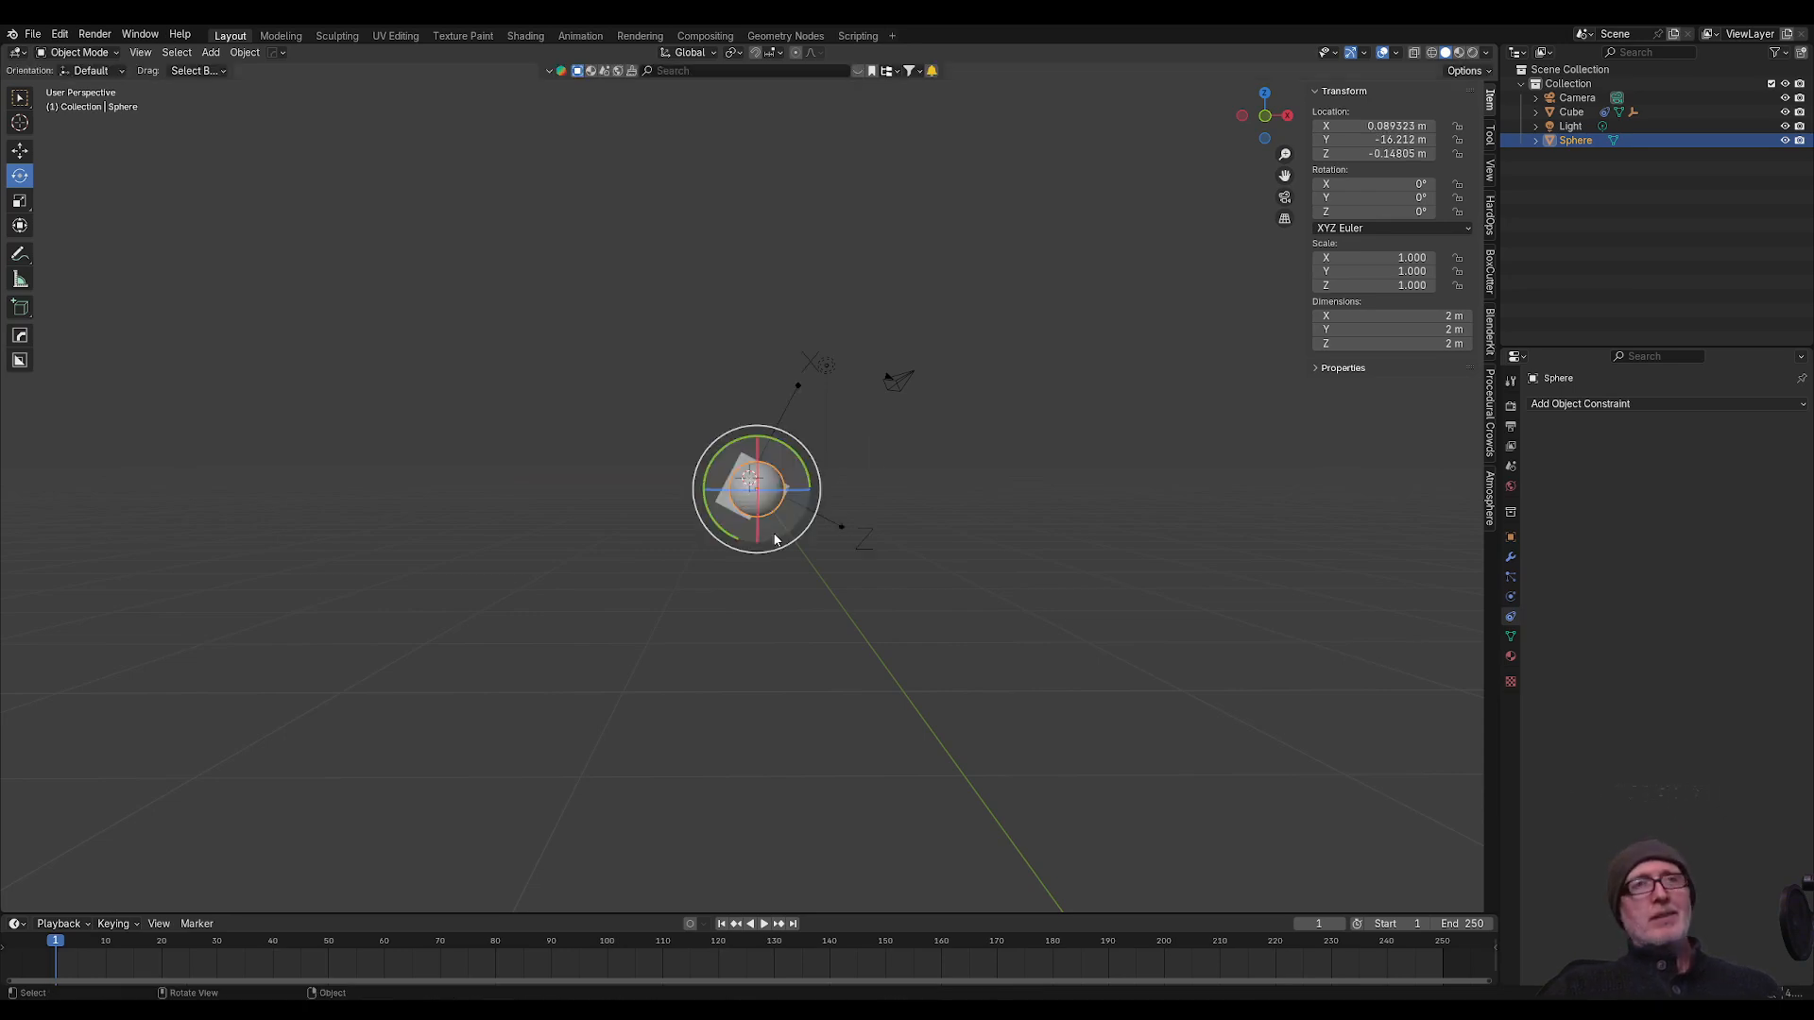
# Step: Examine the cube's tilt and its barrel's direction relative to the sphere up close from the side
pyautogui.scroll(6, 782, 605)
pyautogui.scroll(-2, 784, 608)
pyautogui.scroll(1, 779, 614)
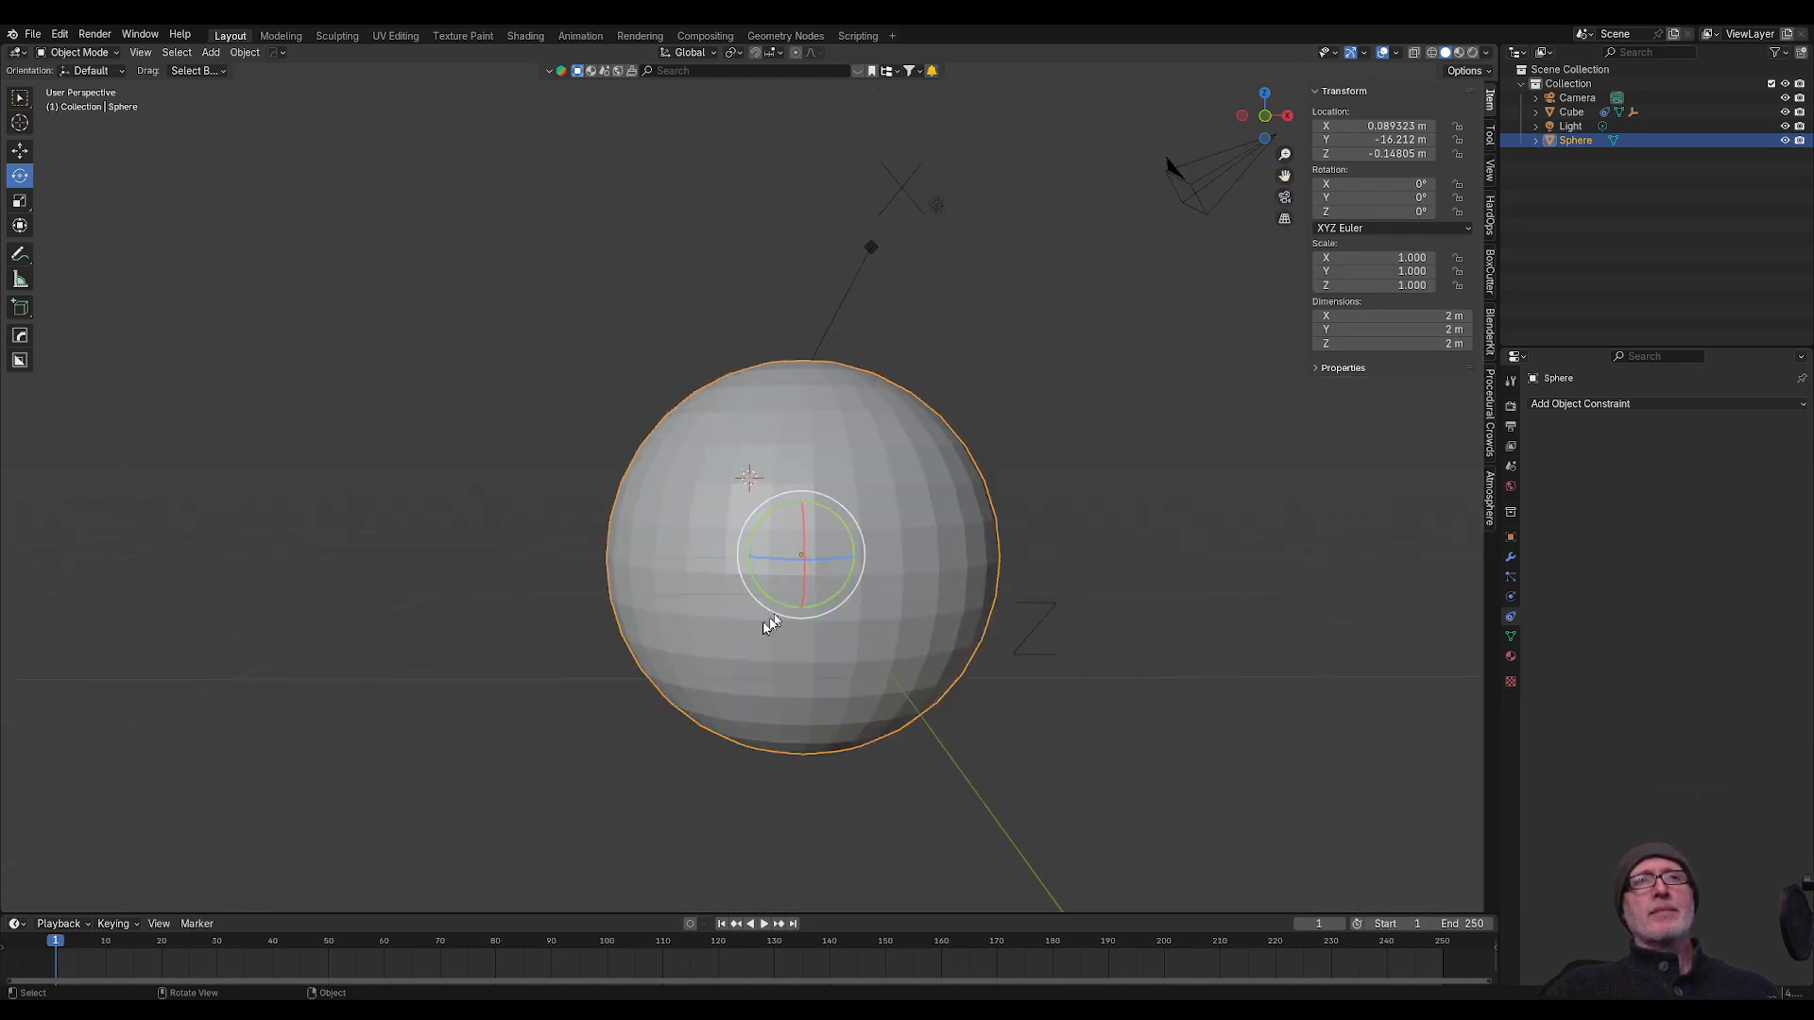
pyautogui.moveTo(609, 680); pyautogui.dragTo(638, 683, button='middle')
pyautogui.scroll(-1, 733, 677)
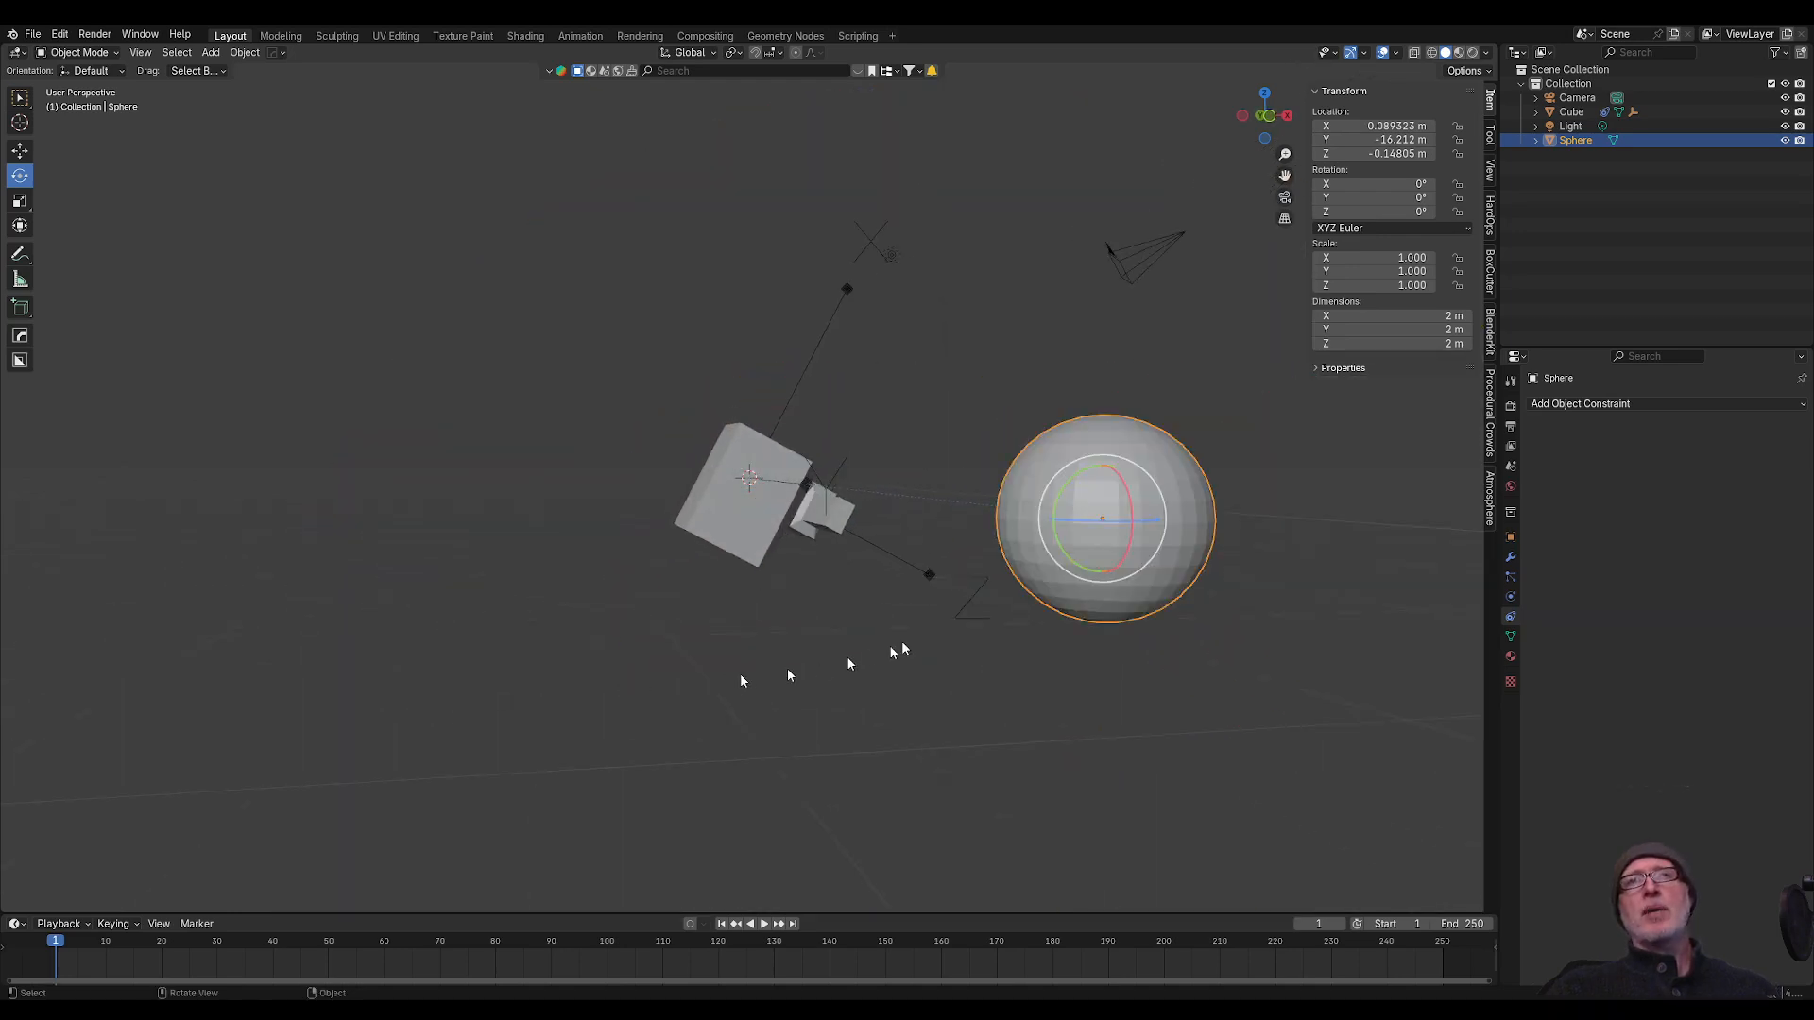